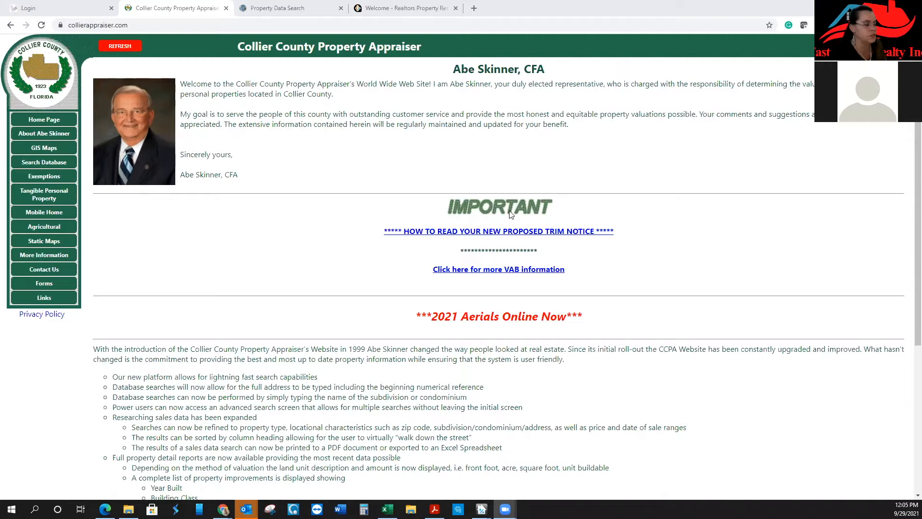
{"action": "left_click", "coordinate": [54, 166]}
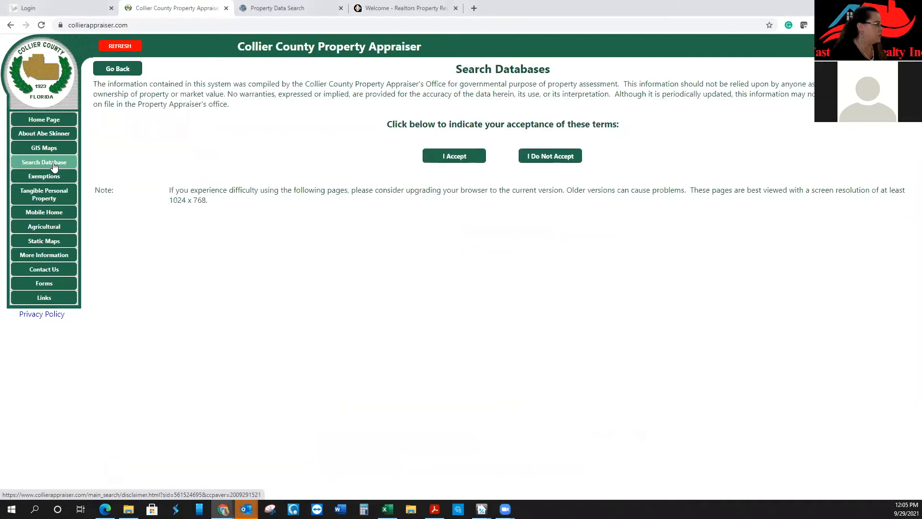
{"action": "left_click", "coordinate": [439, 161]}
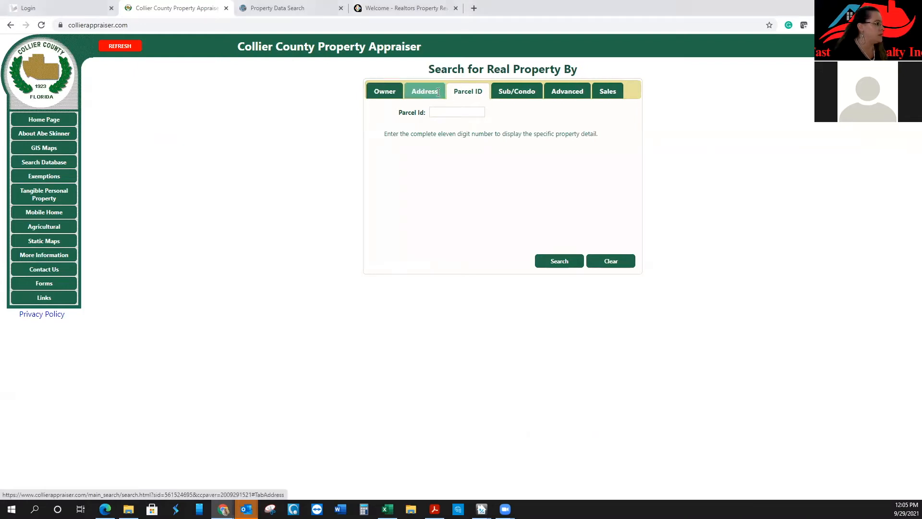
{"action": "left_click", "coordinate": [422, 91]}
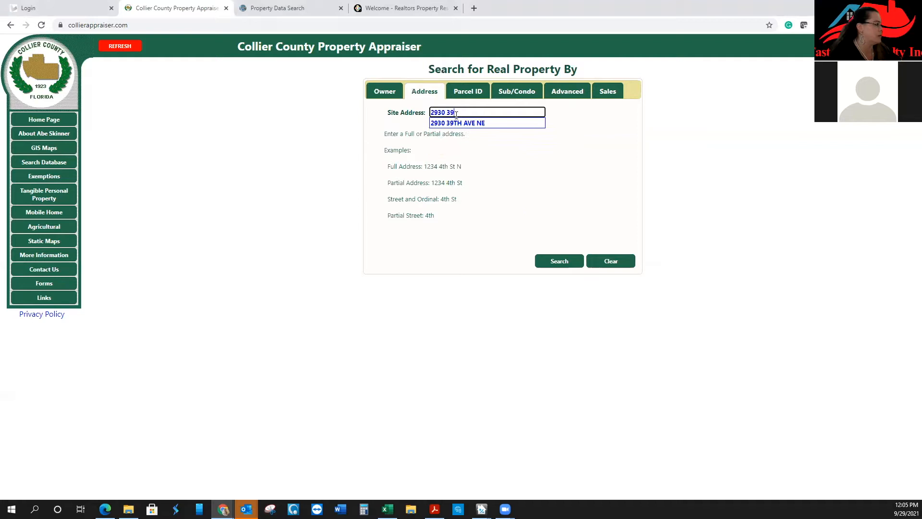
{"action": "key", "text": "Down"}
{"action": "key", "text": "Return"}
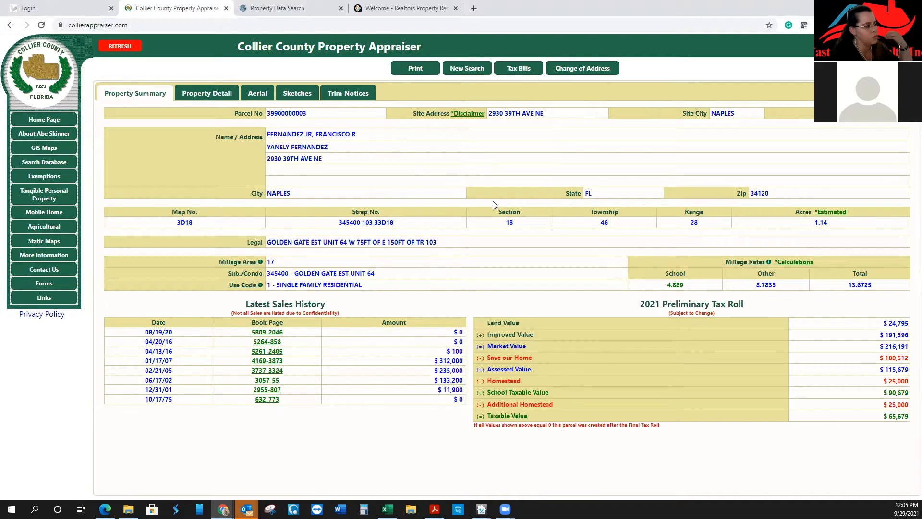
{"action": "left_click", "coordinate": [479, 10]}
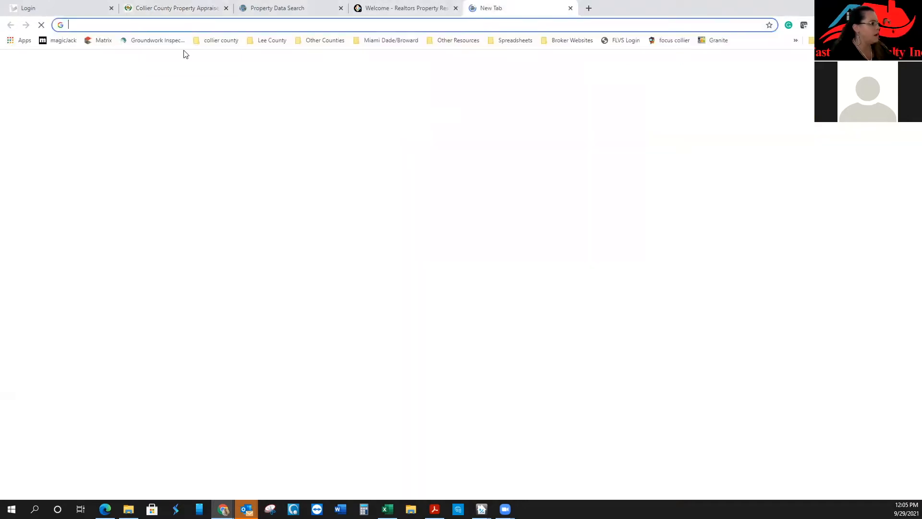
{"action": "left_click", "coordinate": [107, 40]}
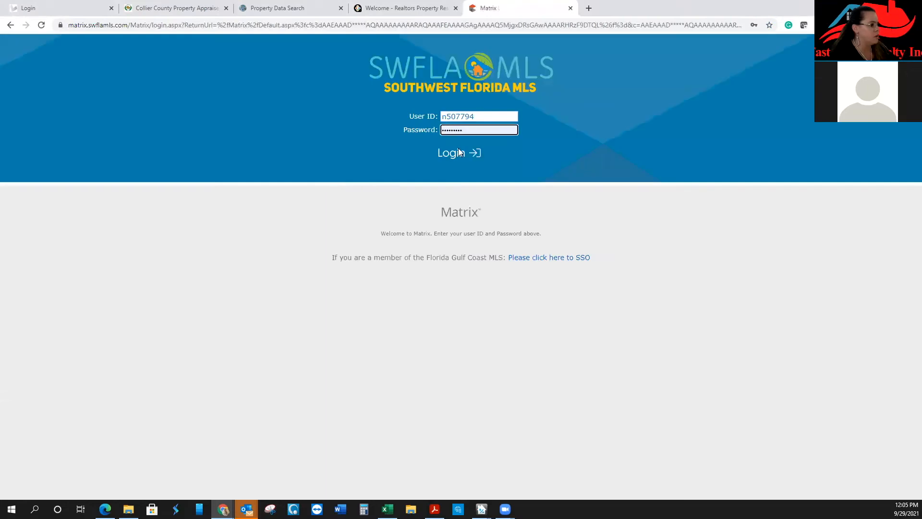
{"action": "left_click", "coordinate": [451, 155]}
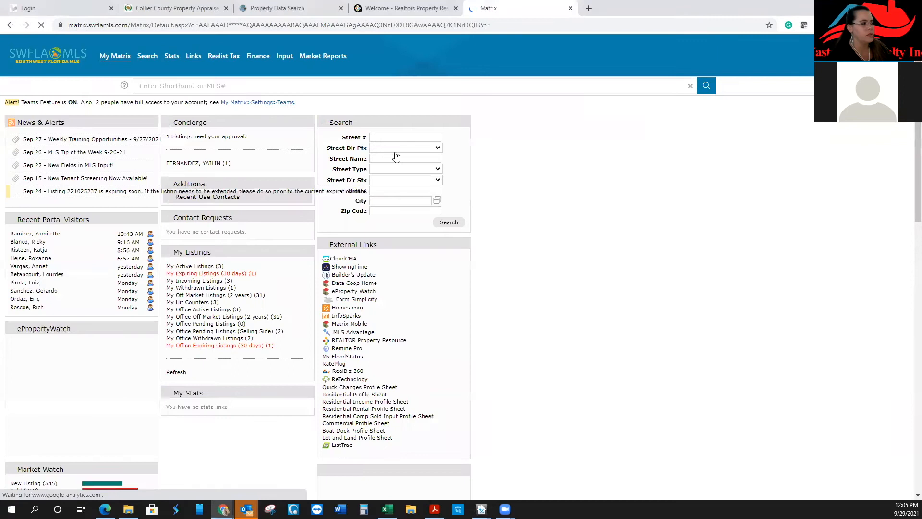
{"action": "left_click", "coordinate": [406, 137]}
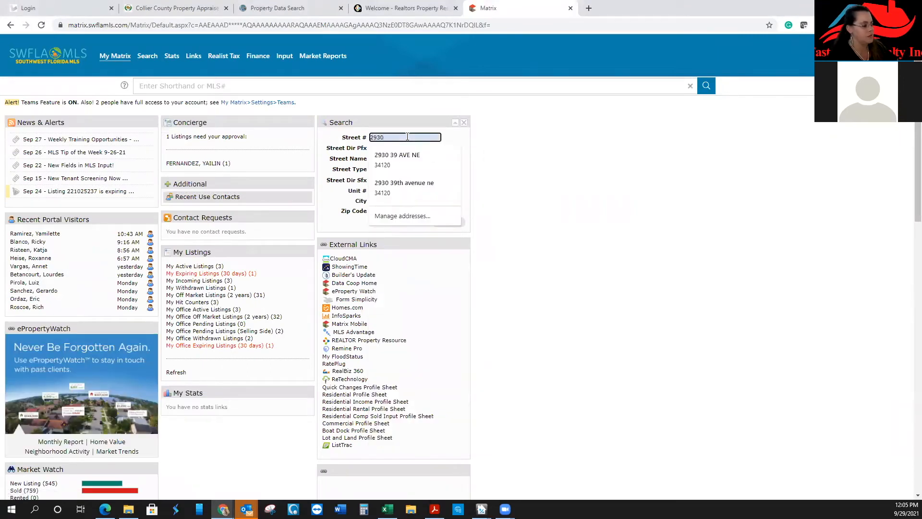
{"action": "key", "text": "Tab"}
{"action": "key", "text": "Tab"}
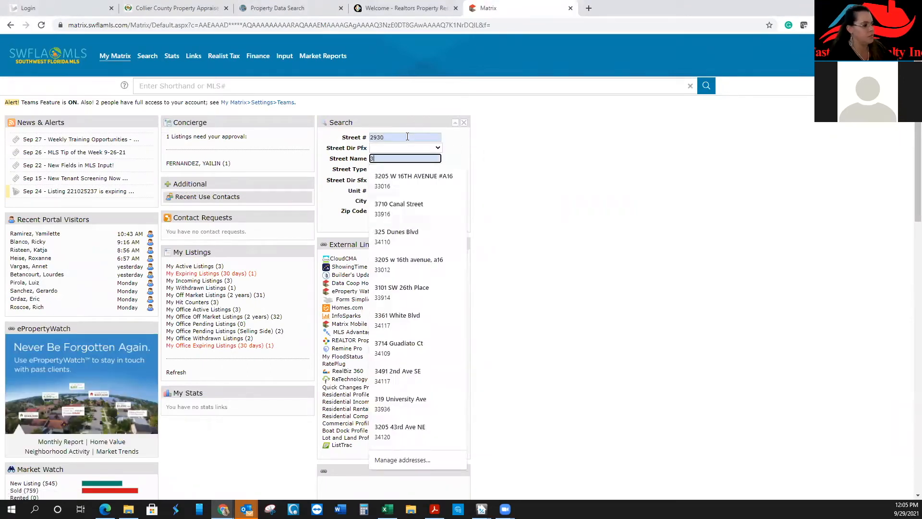
{"action": "key", "text": "Return"}
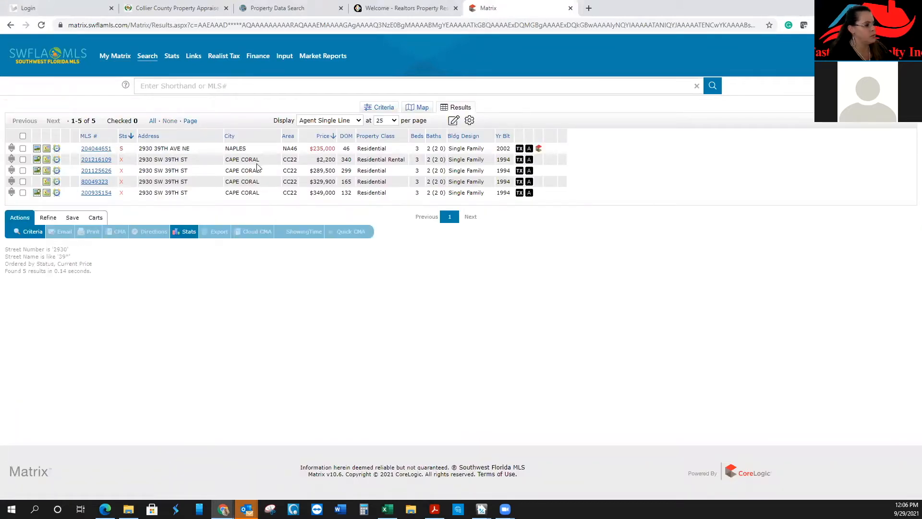
{"action": "left_click", "coordinate": [96, 148]}
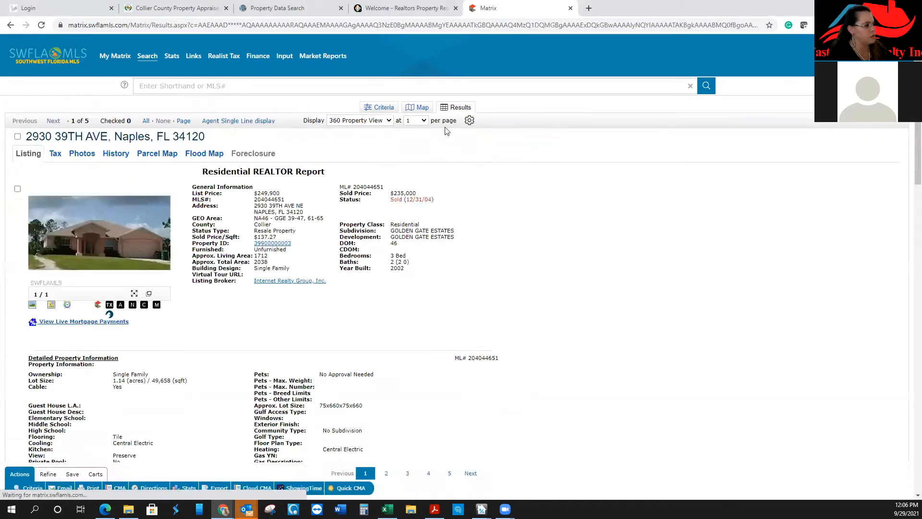
{"action": "left_click", "coordinate": [173, 9]}
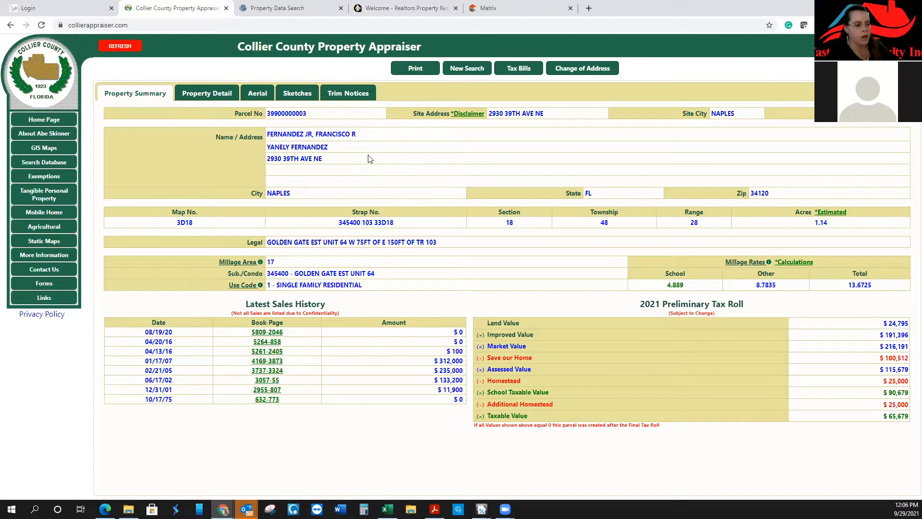
View the parcel's building sketch showing the 1712 sq ft living-area block and its dimensions
{"action": "mouse_move", "coordinate": [826, 212]}
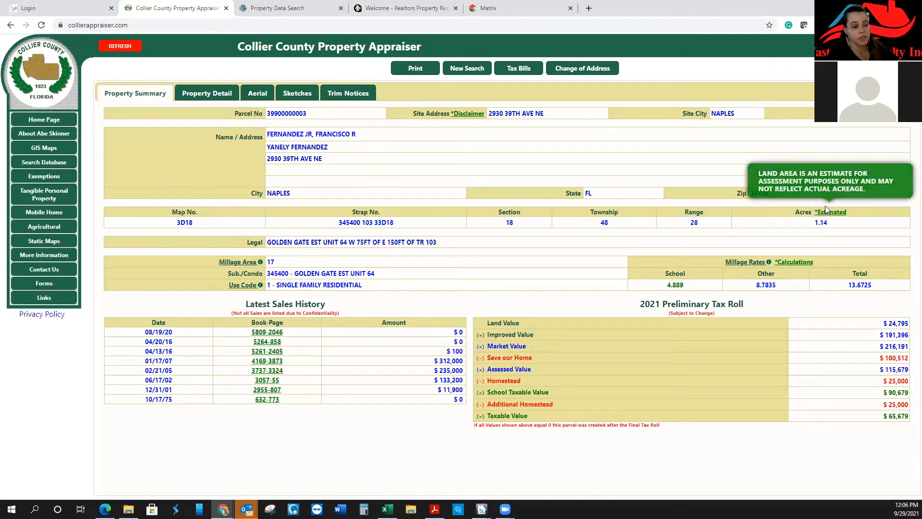
{"action": "left_click", "coordinate": [301, 94]}
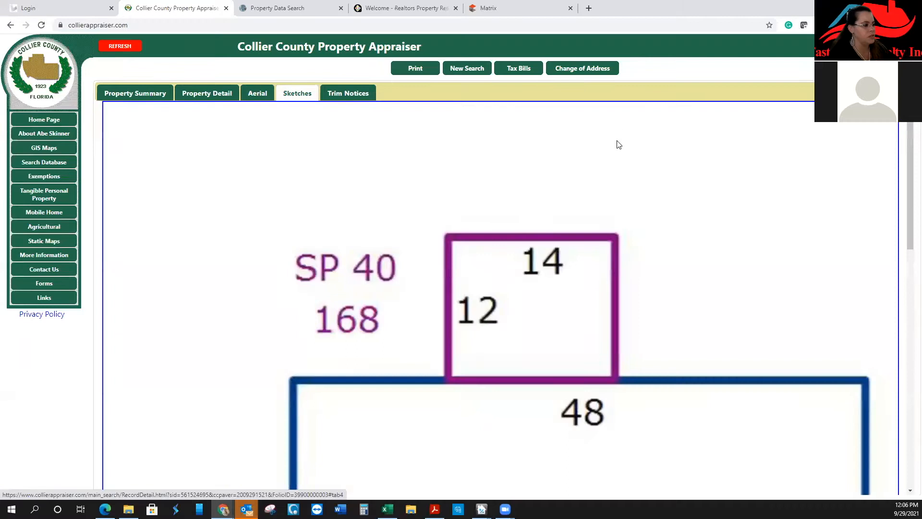
{"action": "scroll", "coordinate": [615, 142], "scroll_direction": "down", "scroll_amount": 6}
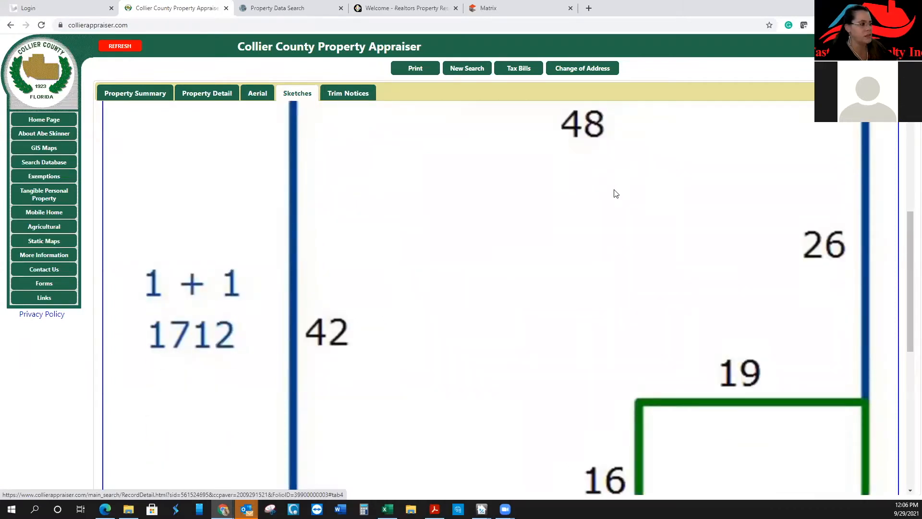
{"action": "left_click", "coordinate": [310, 6]}
{"action": "left_click", "coordinate": [291, 251]}
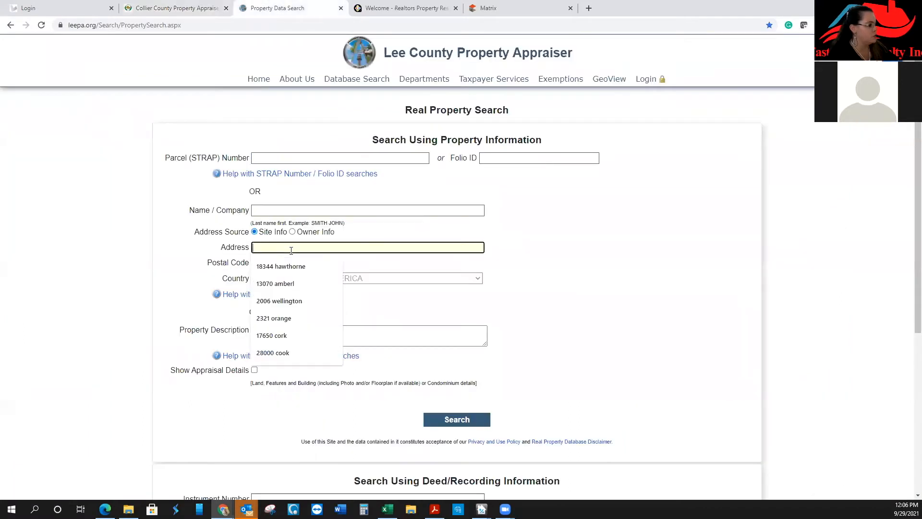
{"action": "left_click", "coordinate": [273, 352]}
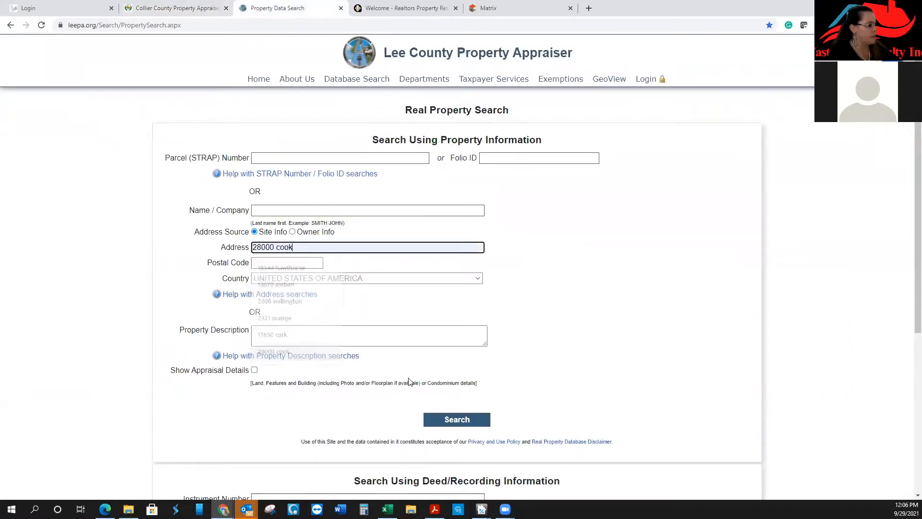
{"action": "left_click", "coordinate": [439, 417]}
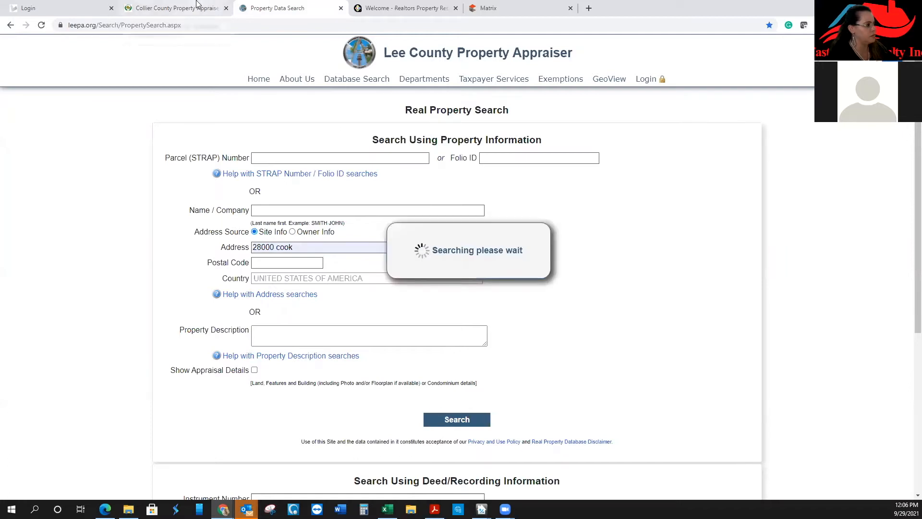
{"action": "left_click", "coordinate": [216, 7]}
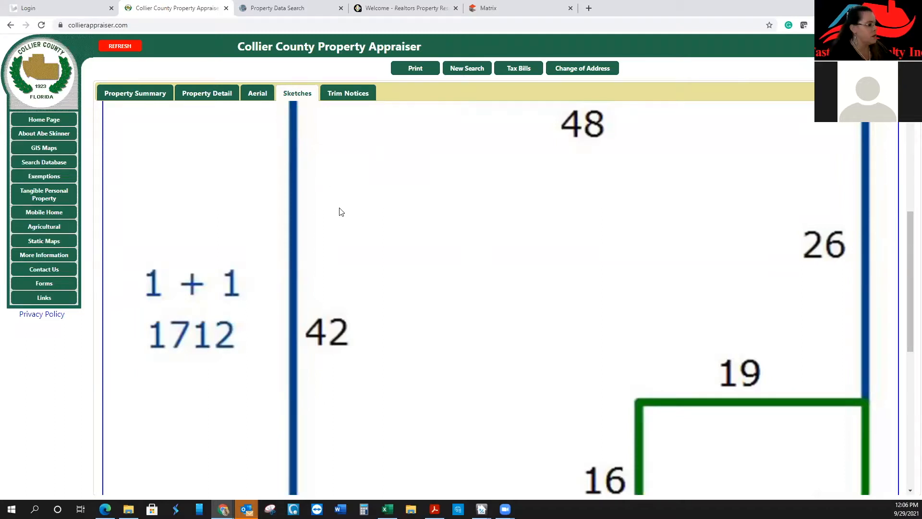
Review the porch and GAR 70 garage in the sketch, then display the parcel's aerial view
{"action": "scroll", "coordinate": [340, 210], "scroll_direction": "down", "scroll_amount": 4}
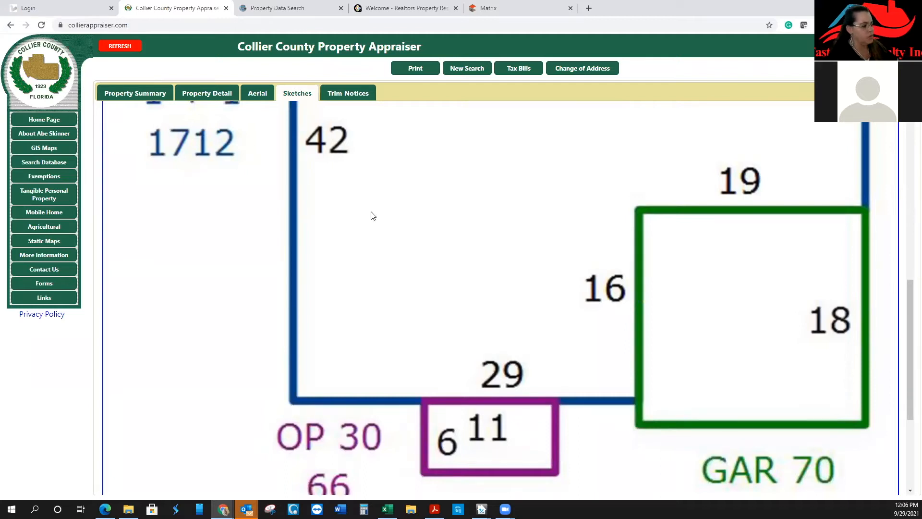
{"action": "scroll", "coordinate": [372, 215], "scroll_direction": "down", "scroll_amount": 1}
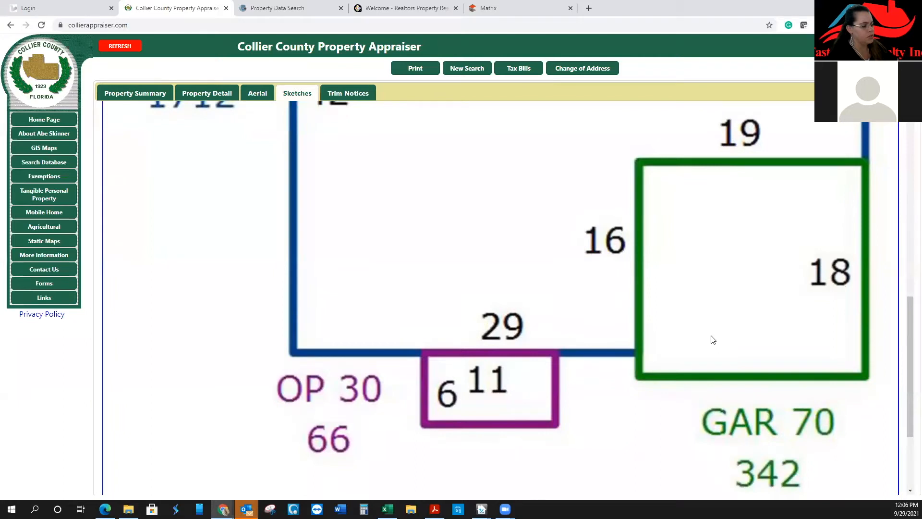
{"action": "scroll", "coordinate": [713, 340], "scroll_direction": "up", "scroll_amount": 1}
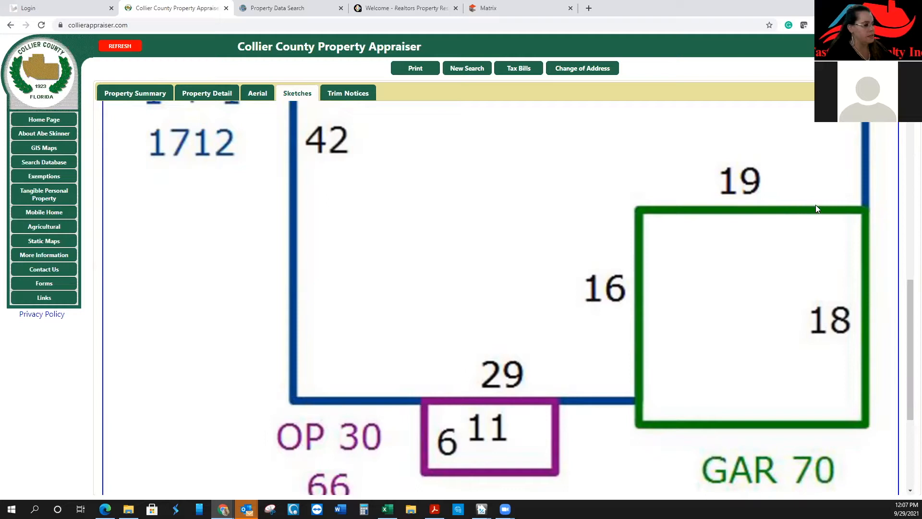
{"action": "scroll", "coordinate": [764, 240], "scroll_direction": "up", "scroll_amount": 9}
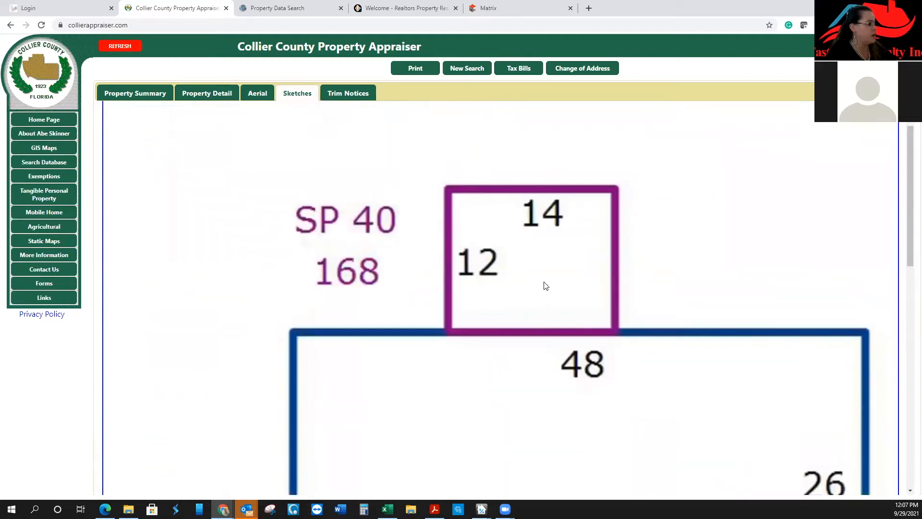
{"action": "scroll", "coordinate": [545, 286], "scroll_direction": "up", "scroll_amount": 1}
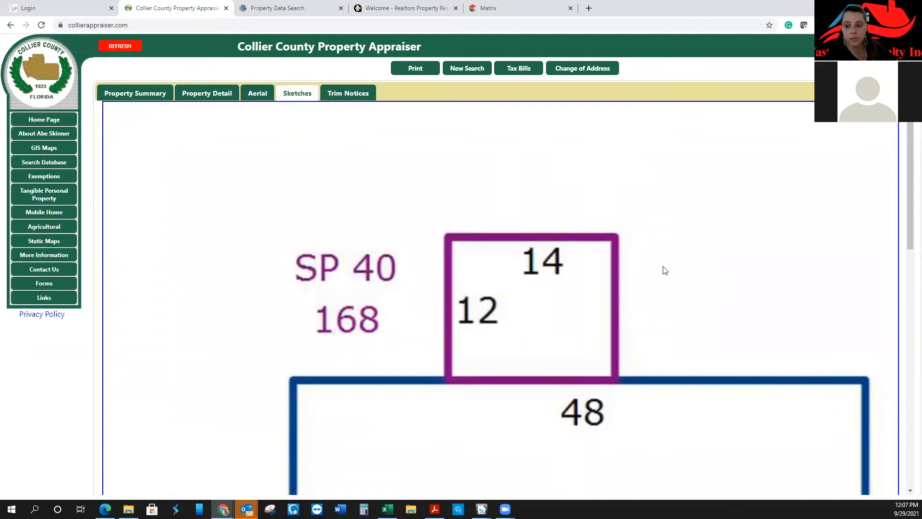
{"action": "left_click", "coordinate": [259, 98]}
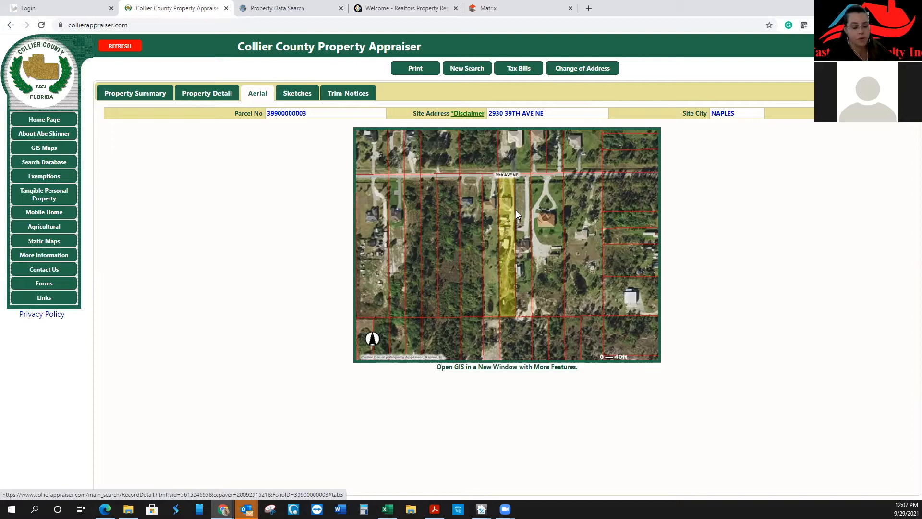
{"action": "left_click", "coordinate": [227, 96]}
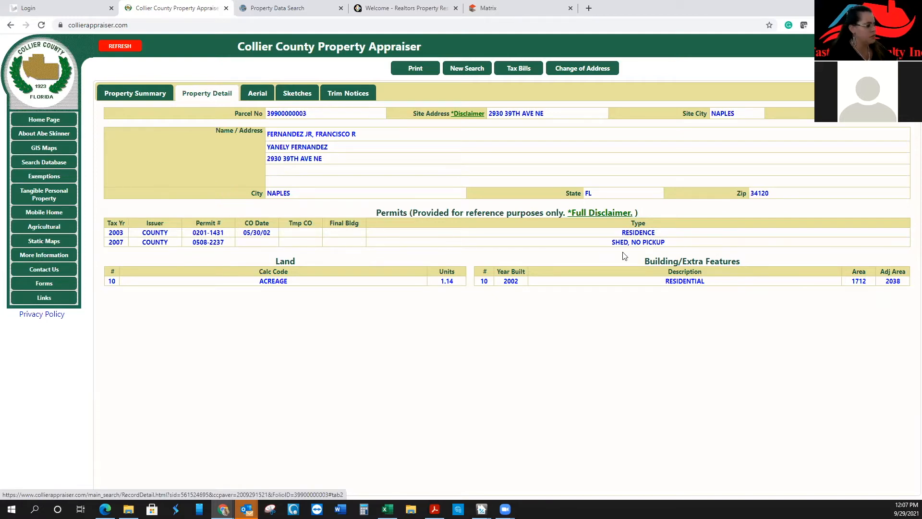
{"action": "left_click_drag", "start_coordinate": [620, 242], "coordinate": [673, 243]}
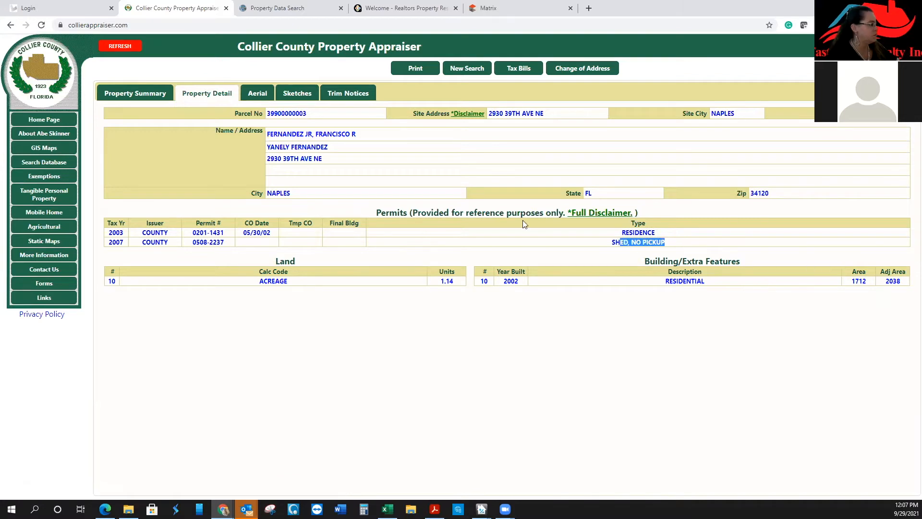
{"action": "left_click", "coordinate": [141, 94]}
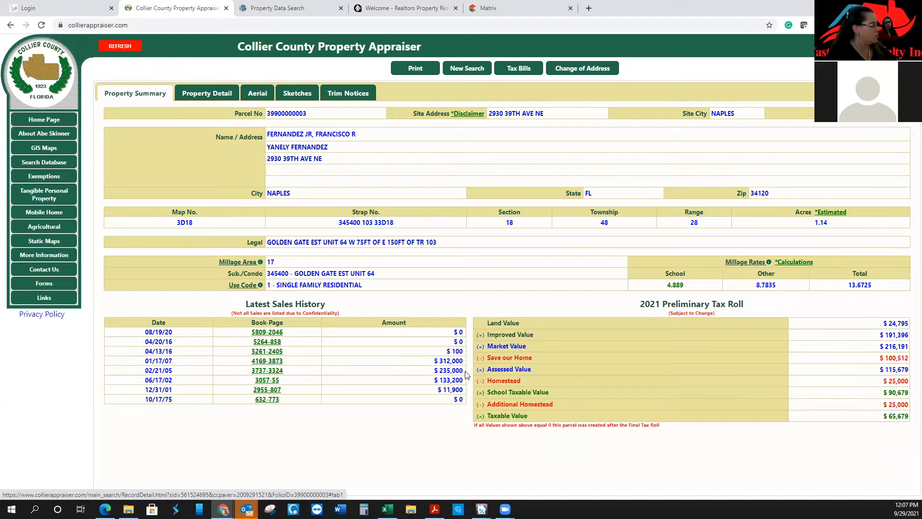
{"action": "left_click_drag", "start_coordinate": [434, 361], "coordinate": [461, 354]}
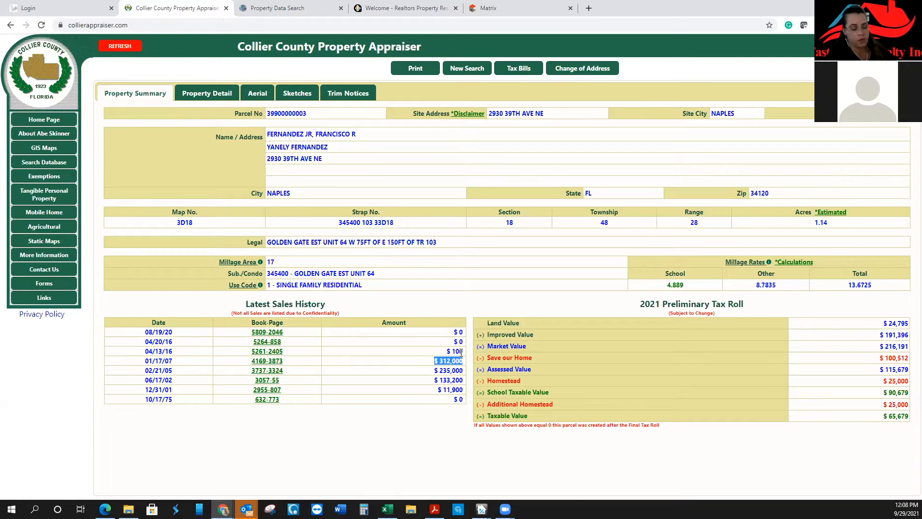
{"action": "left_click_drag", "start_coordinate": [174, 361], "coordinate": [158, 360]}
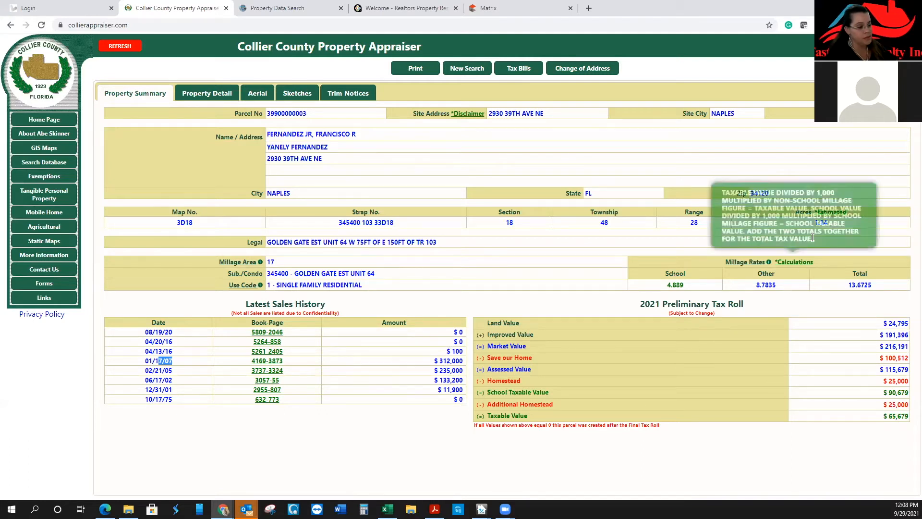
{"action": "left_click_drag", "start_coordinate": [828, 223], "coordinate": [814, 223]}
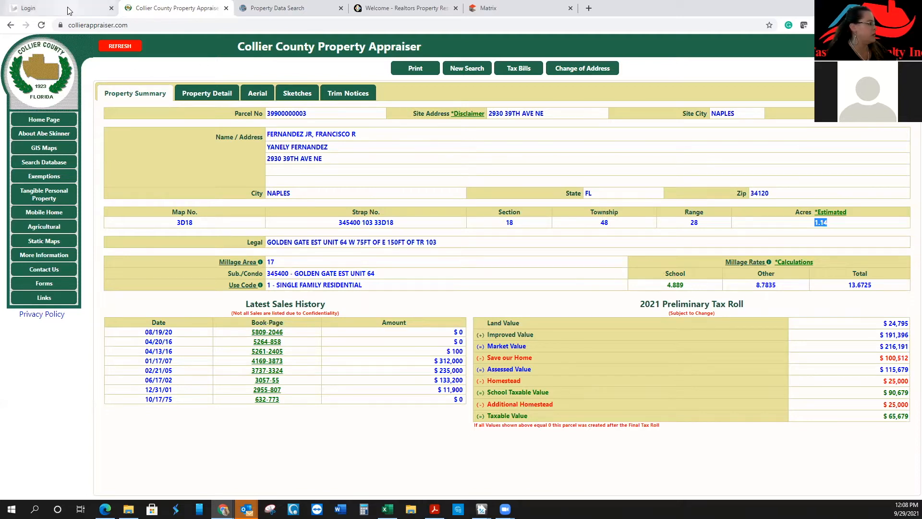
Back on the Matrix listing report, enlarge the house photo and close it again
{"action": "left_click", "coordinate": [499, 8]}
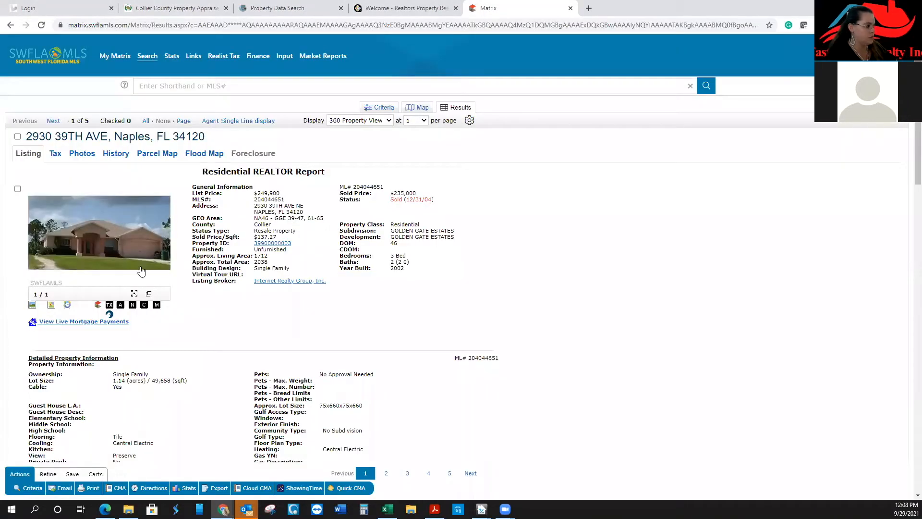
{"action": "left_click", "coordinate": [117, 231]}
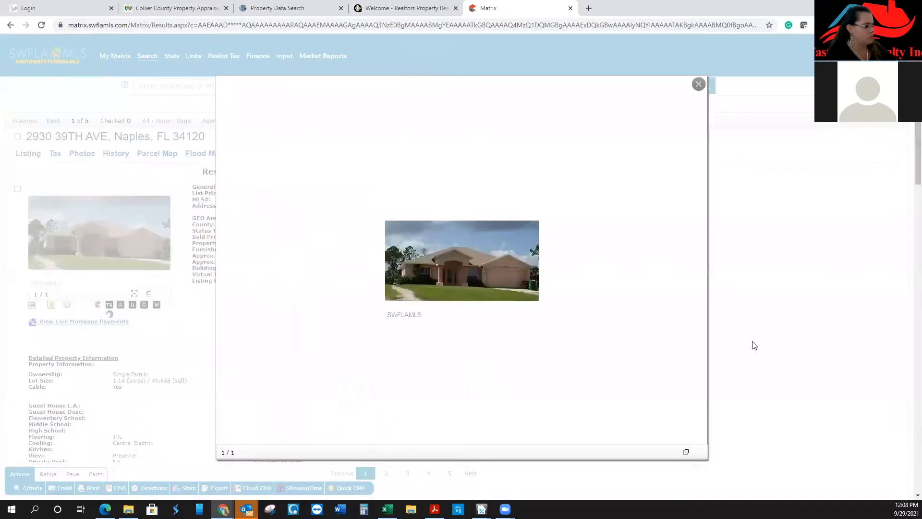
{"action": "left_click", "coordinate": [697, 85]}
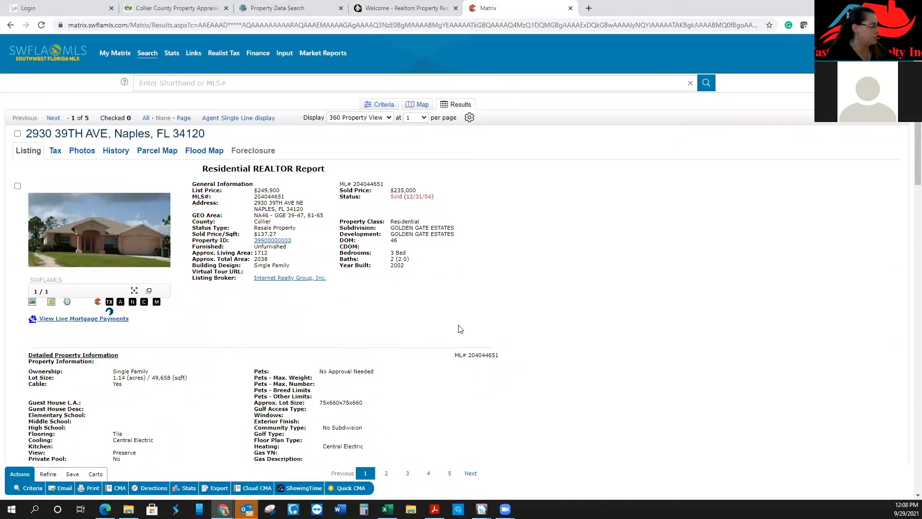
Scroll through the report and highlight the GEO Area NA46 value
{"action": "scroll", "coordinate": [461, 325], "scroll_direction": "down", "scroll_amount": 5}
{"action": "scroll", "coordinate": [460, 326], "scroll_direction": "down", "scroll_amount": 5}
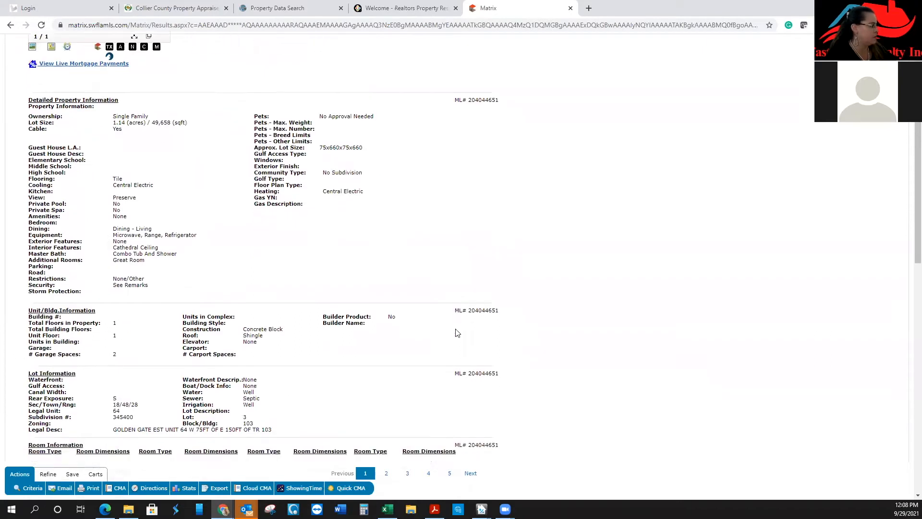
{"action": "scroll", "coordinate": [573, 321], "scroll_direction": "down", "scroll_amount": 4}
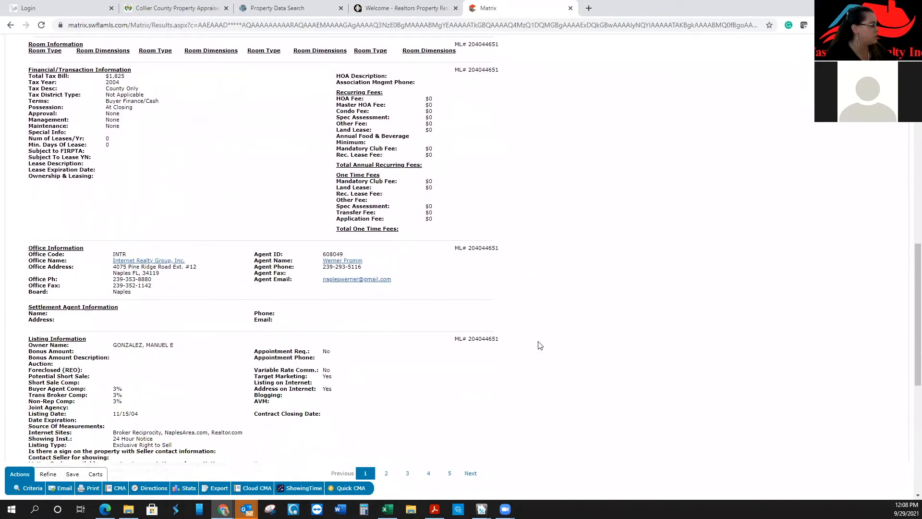
{"action": "scroll", "coordinate": [540, 345], "scroll_direction": "down", "scroll_amount": 4}
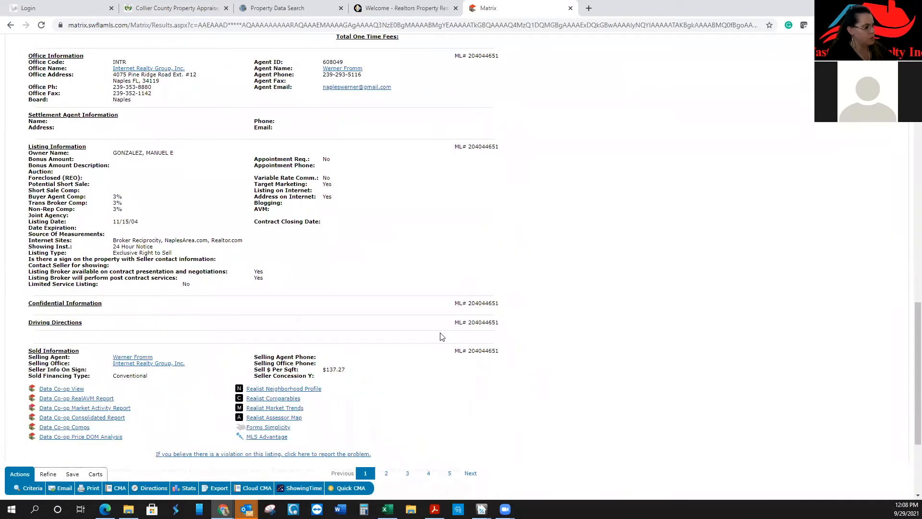
{"action": "scroll", "coordinate": [442, 336], "scroll_direction": "up", "scroll_amount": 15}
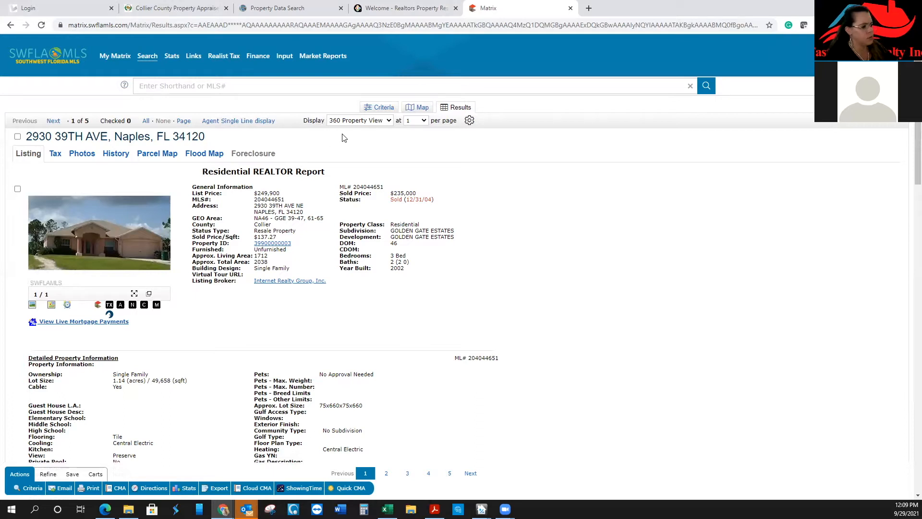
{"action": "left_click_drag", "start_coordinate": [252, 218], "coordinate": [337, 223]}
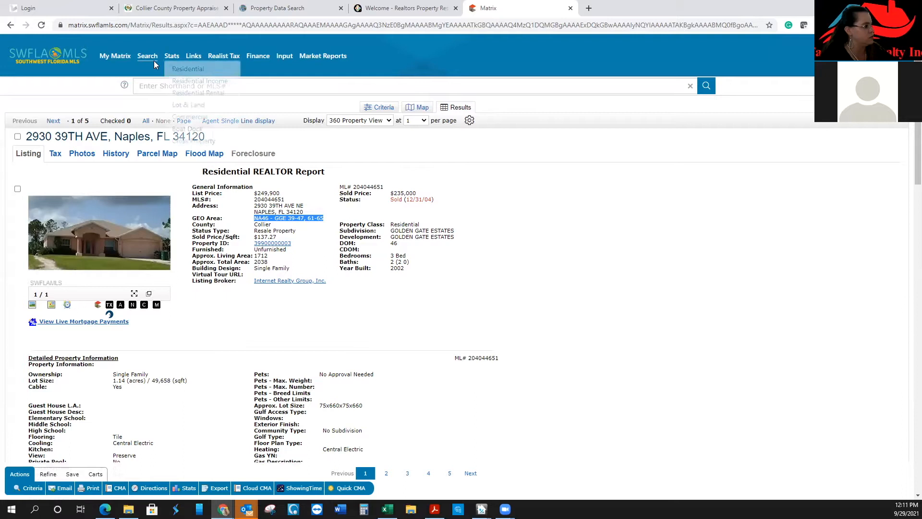
Add the checked subject listing to the client's Residential Cart
{"action": "mouse_move", "coordinate": [147, 56]}
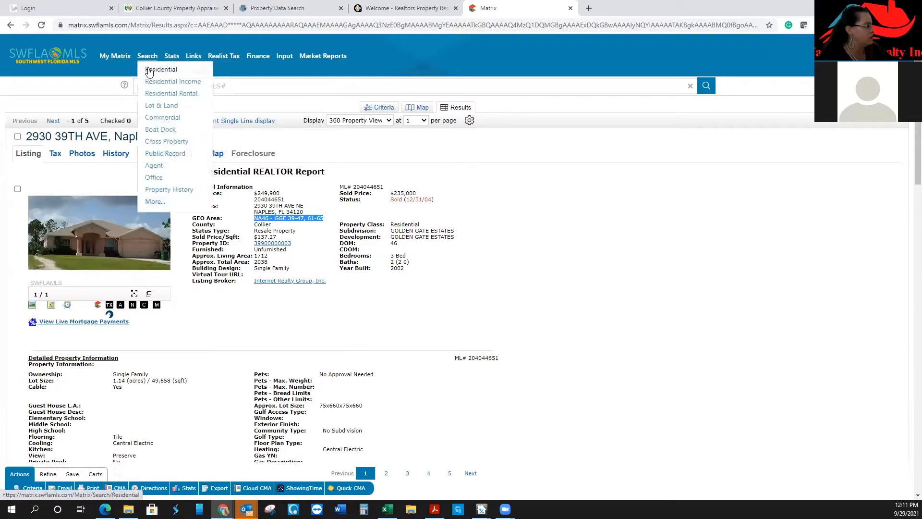
{"action": "left_click", "coordinate": [17, 136]}
{"action": "left_click", "coordinate": [96, 475]}
{"action": "left_click", "coordinate": [114, 487]}
{"action": "scroll", "coordinate": [116, 351], "scroll_direction": "down", "scroll_amount": 1}
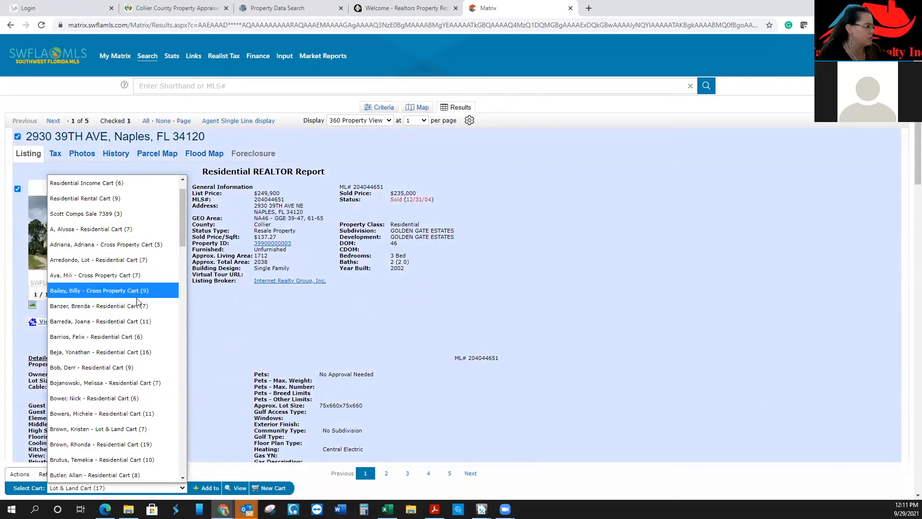
{"action": "scroll", "coordinate": [141, 329], "scroll_direction": "down", "scroll_amount": 10}
{"action": "scroll", "coordinate": [141, 329], "scroll_direction": "down", "scroll_amount": 10}
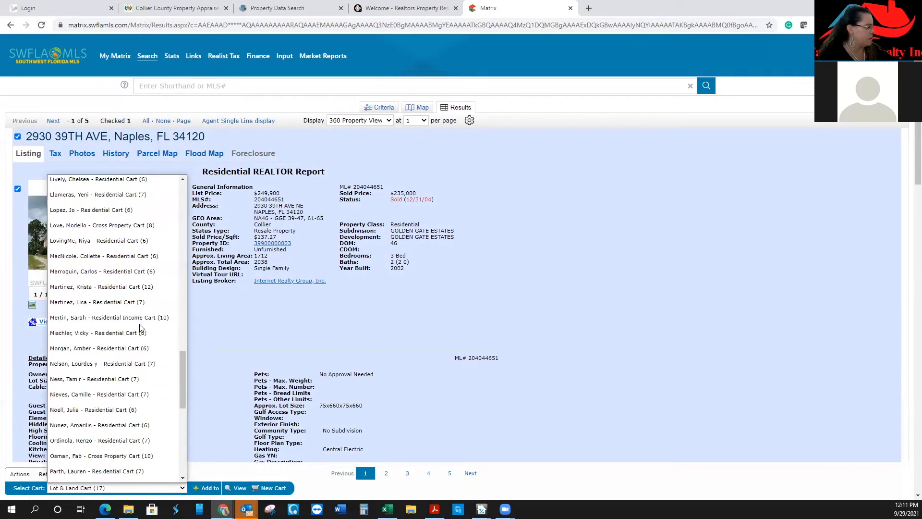
{"action": "left_click", "coordinate": [130, 379]}
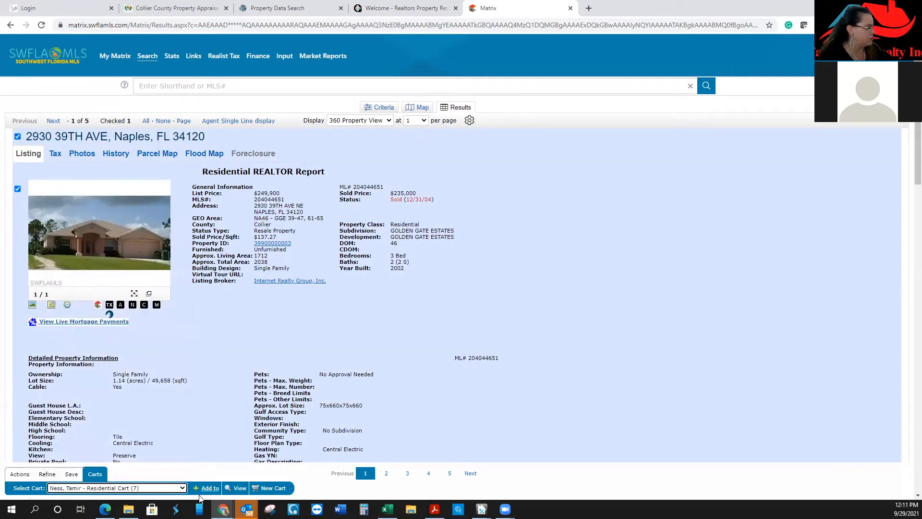
{"action": "left_click", "coordinate": [207, 488]}
{"action": "left_click", "coordinate": [238, 488]}
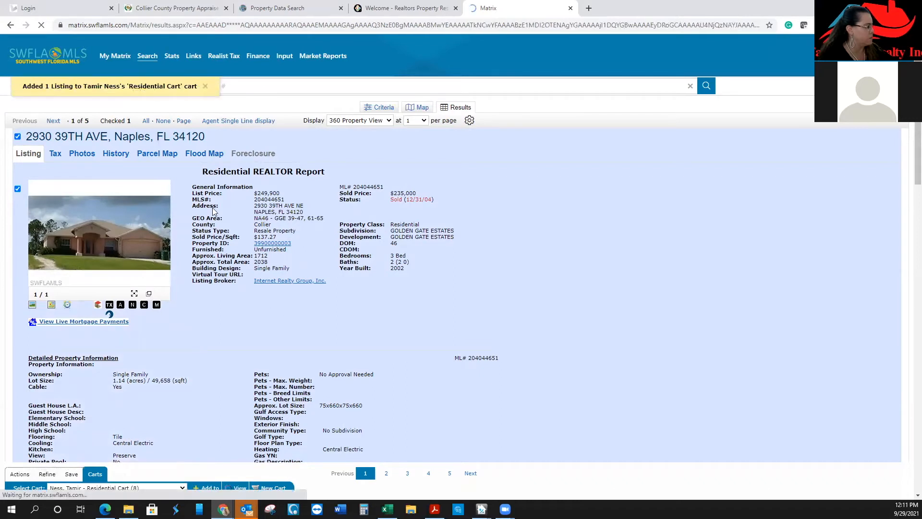
{"action": "left_click", "coordinate": [23, 145]}
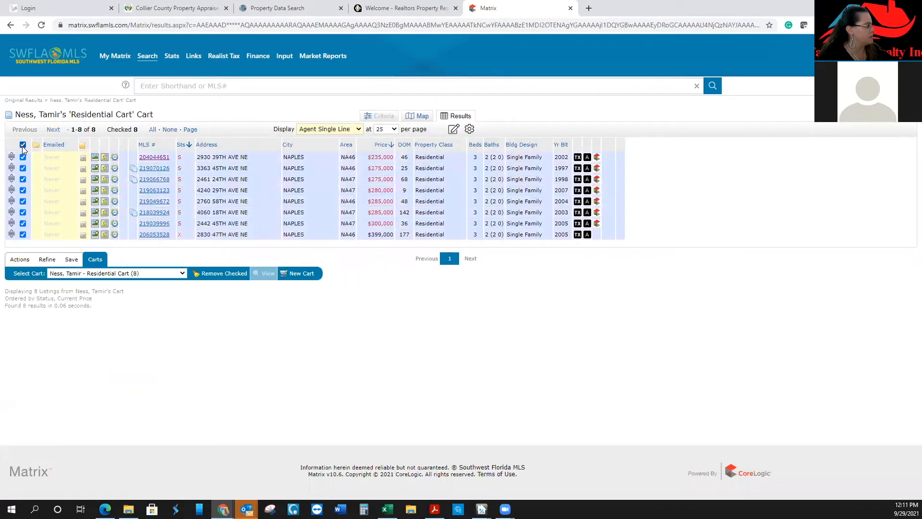
{"action": "left_click", "coordinate": [22, 157]}
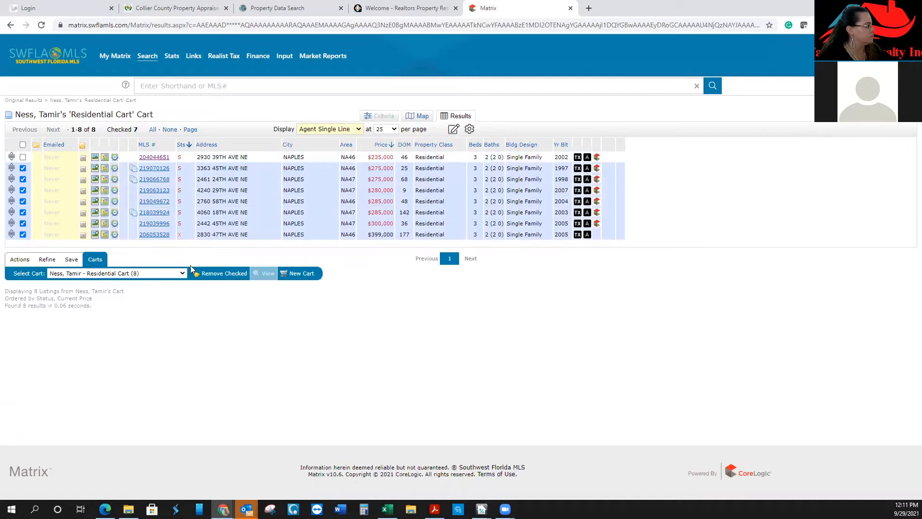
{"action": "left_click", "coordinate": [218, 273]}
{"action": "mouse_move", "coordinate": [147, 58]}
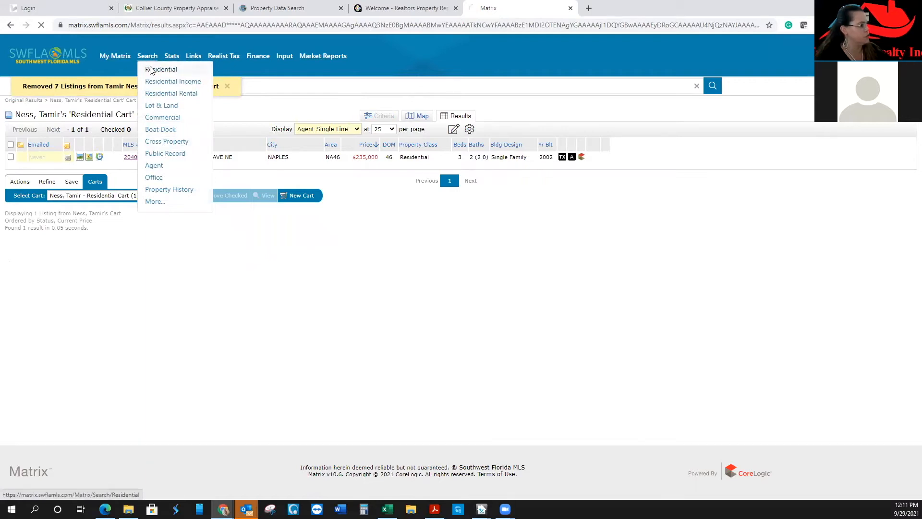
Start a new residential search limited to GEO Area NA46 and Single Family design
{"action": "left_click", "coordinate": [150, 71]}
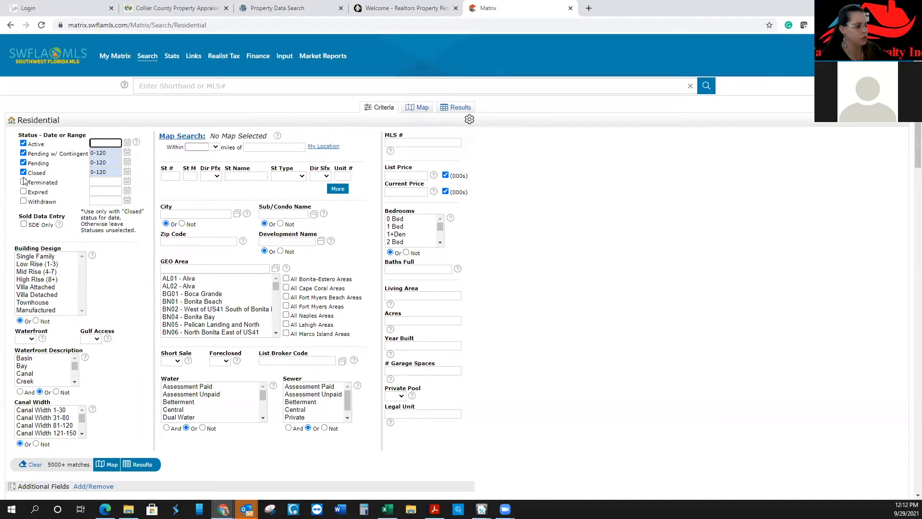
{"action": "left_click", "coordinate": [216, 299]}
{"action": "type", "text": "NA46"}
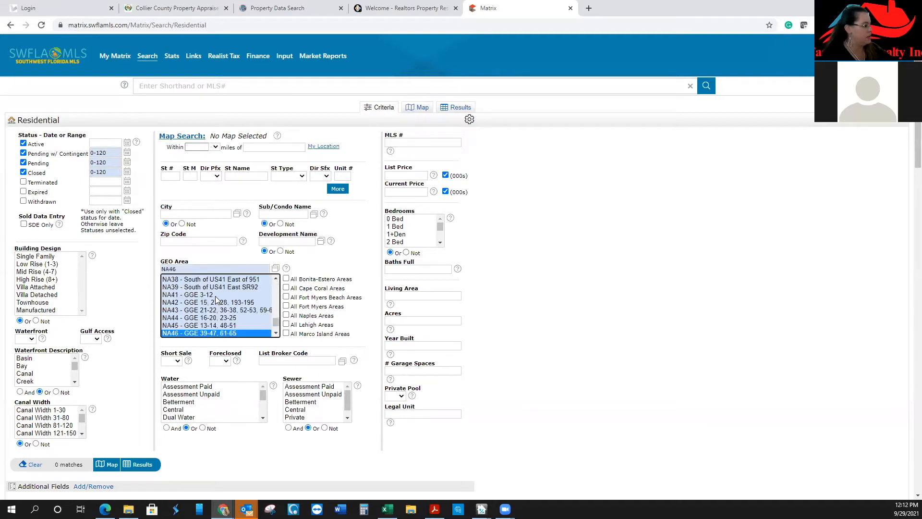
{"action": "left_click", "coordinate": [22, 258]}
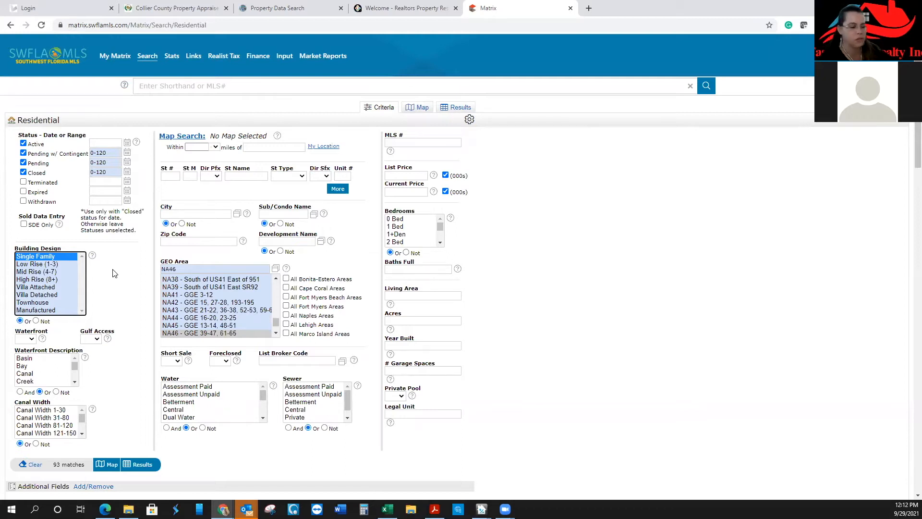
{"action": "left_click", "coordinate": [440, 243]}
Select bedrooms from 3 Bed upward and require 2 full baths
{"action": "left_click_drag", "start_coordinate": [417, 220], "coordinate": [417, 245]}
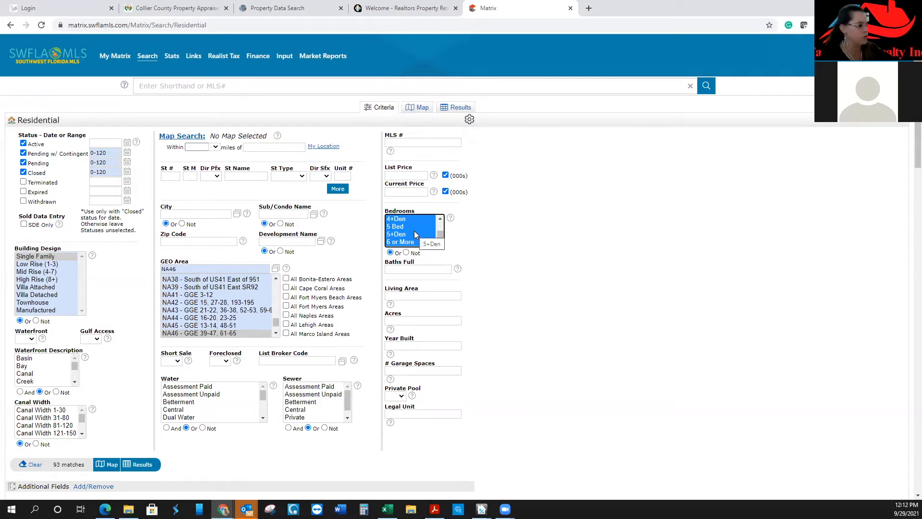
{"action": "left_click", "coordinate": [415, 268]}
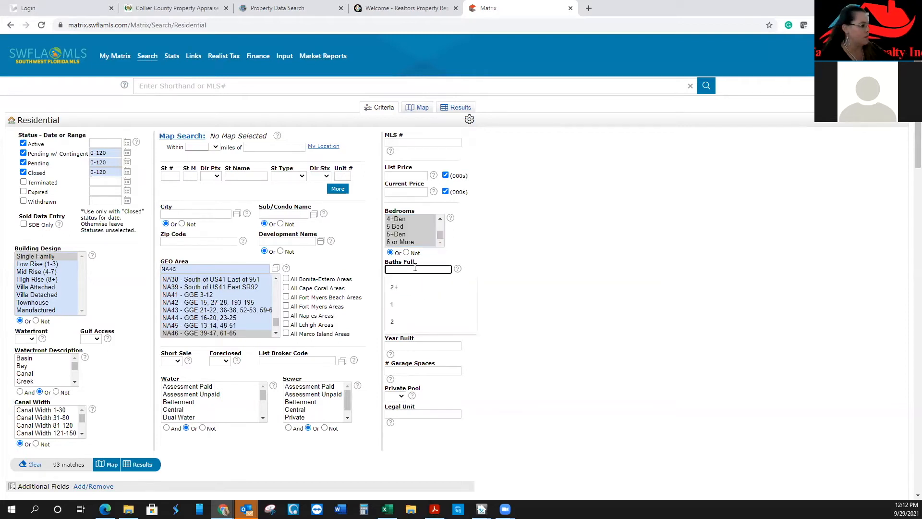
{"action": "type", "text": "2"}
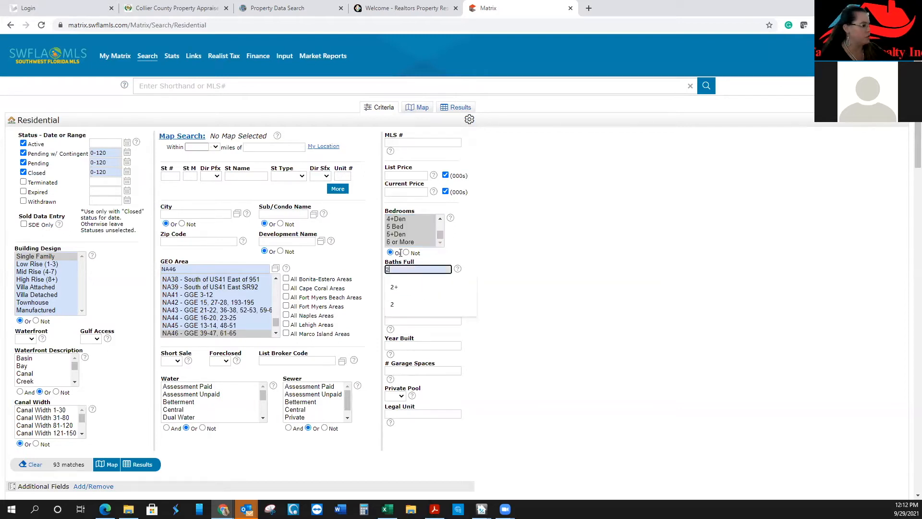
{"action": "left_click", "coordinate": [438, 218]}
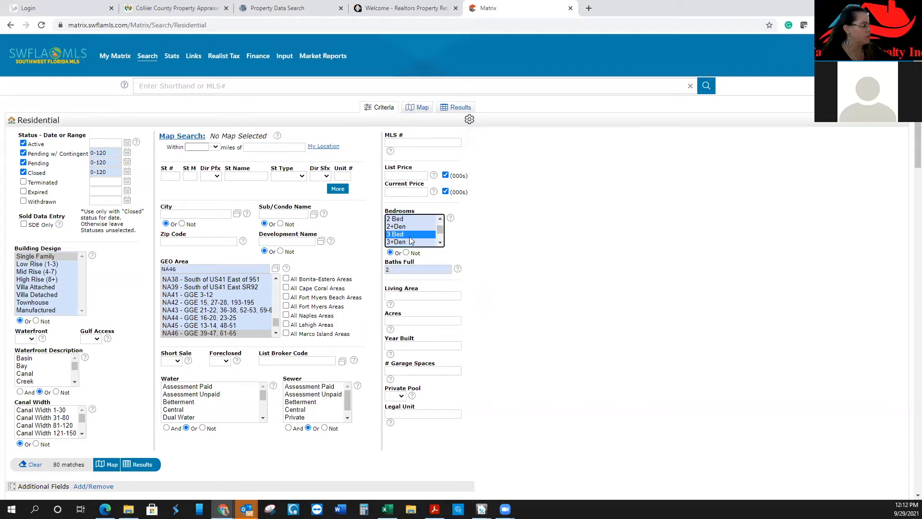
{"action": "scroll", "coordinate": [412, 242], "scroll_direction": "down", "scroll_amount": 2}
{"action": "scroll", "coordinate": [408, 222], "scroll_direction": "up", "scroll_amount": 1}
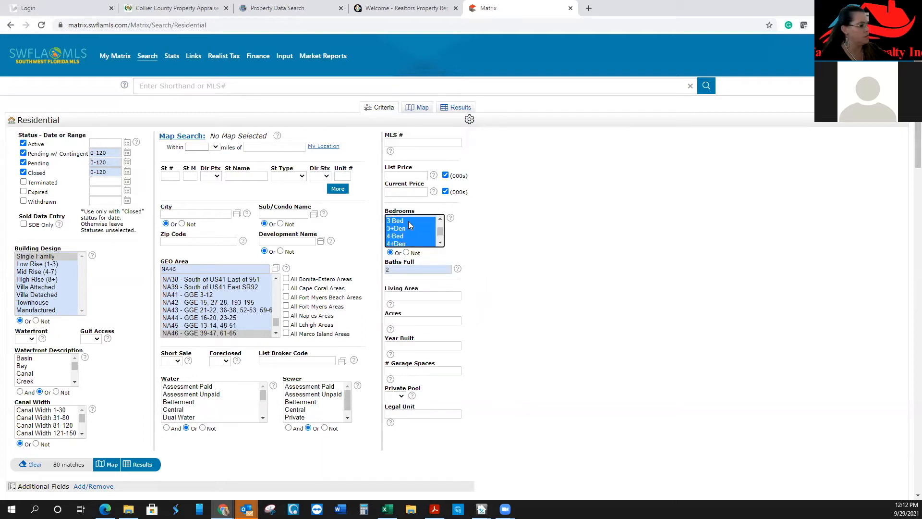
Reselect bedrooms as 4 Bed plus 3 Bed and 3+Den
{"action": "left_click", "coordinate": [412, 236]}
{"action": "scroll", "coordinate": [411, 236], "scroll_direction": "down", "scroll_amount": 1}
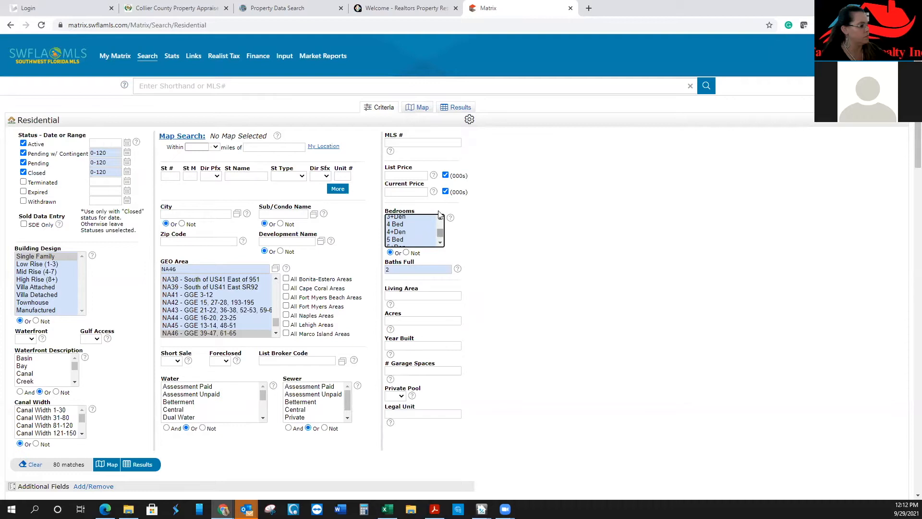
{"action": "left_click", "coordinate": [404, 225]}
{"action": "scroll", "coordinate": [399, 230], "scroll_direction": "up", "scroll_amount": 1}
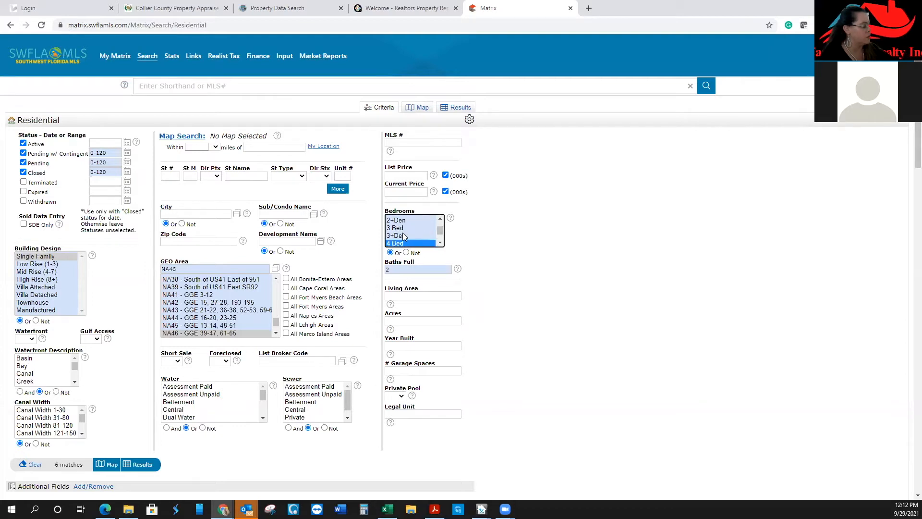
{"action": "left_click", "coordinate": [404, 230], "text": "ctrl"}
{"action": "left_click", "coordinate": [405, 236], "text": "ctrl"}
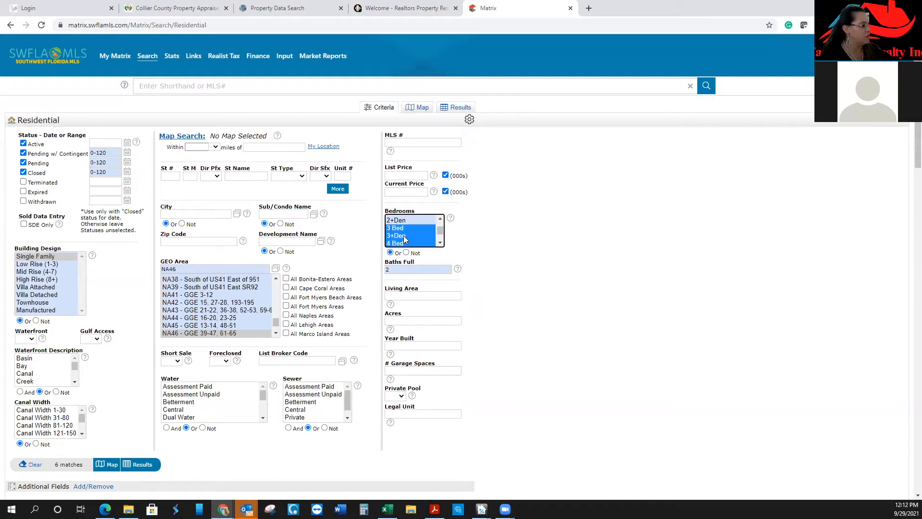
{"action": "scroll", "coordinate": [440, 243], "scroll_direction": "down", "scroll_amount": 1}
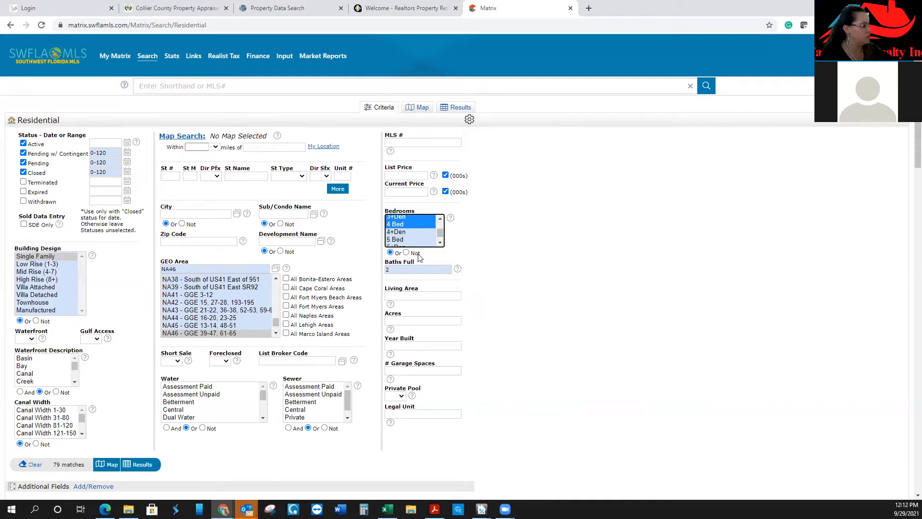
{"action": "left_click", "coordinate": [431, 295]}
Set living area to 1600-1800, then change it to 1500-1900
{"action": "type", "text": "1600-1800"}
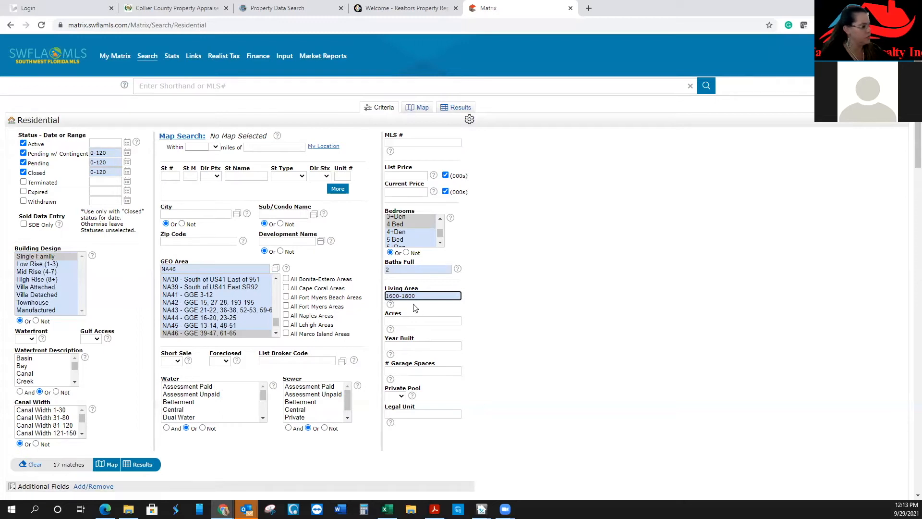
{"action": "key", "text": "ctrl+a"}
{"action": "type", "text": "1500-"}
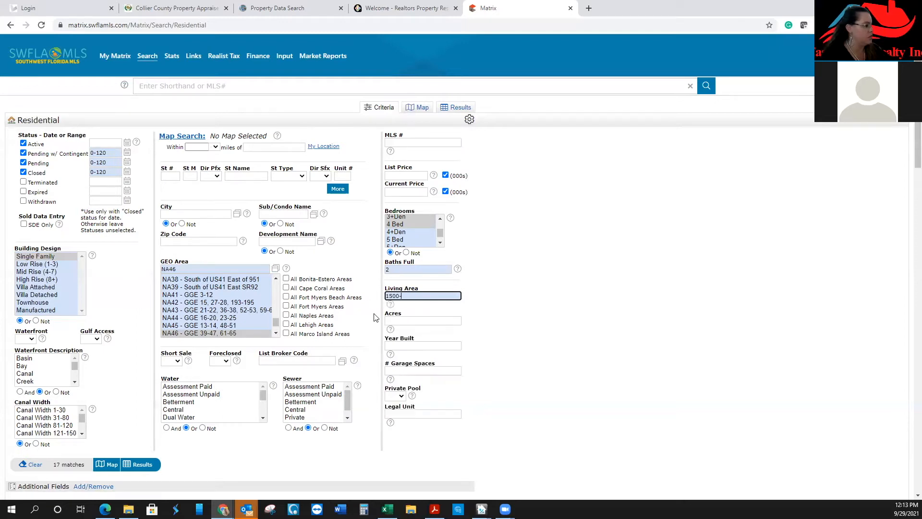
{"action": "type", "text": "1900"}
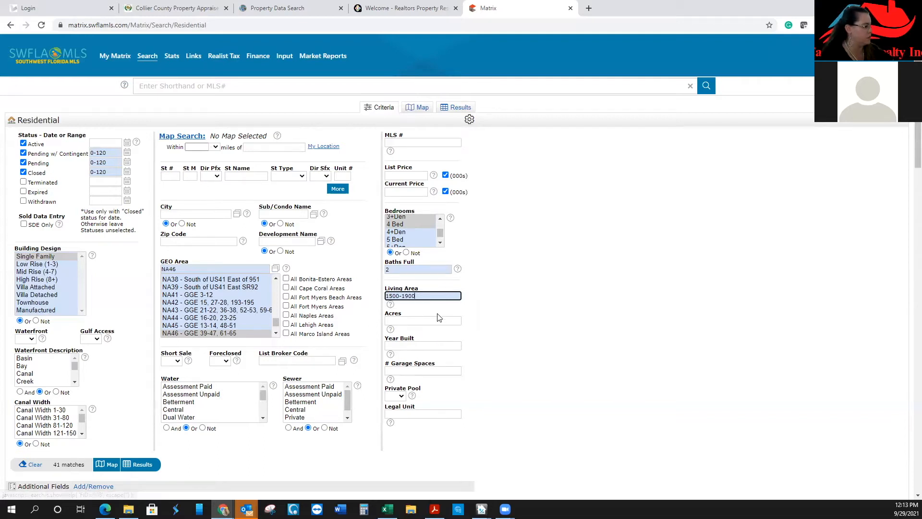
Set Year Built to 2010-, Private Pool to No, and Garage Spaces to 2
{"action": "left_click", "coordinate": [435, 344]}
{"action": "type", "text": "2010-"}
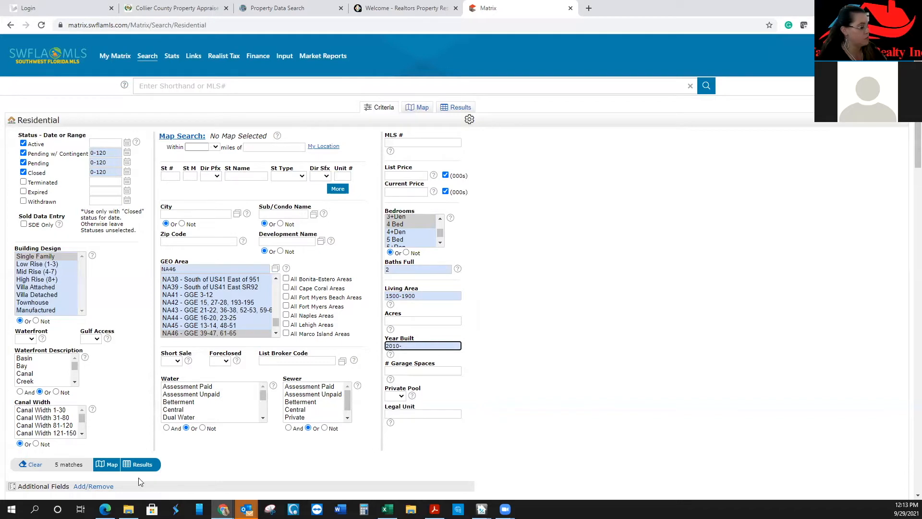
{"action": "left_click", "coordinate": [411, 371]}
{"action": "left_click", "coordinate": [480, 367]}
{"action": "left_click", "coordinate": [399, 398]}
{"action": "left_click", "coordinate": [395, 439]}
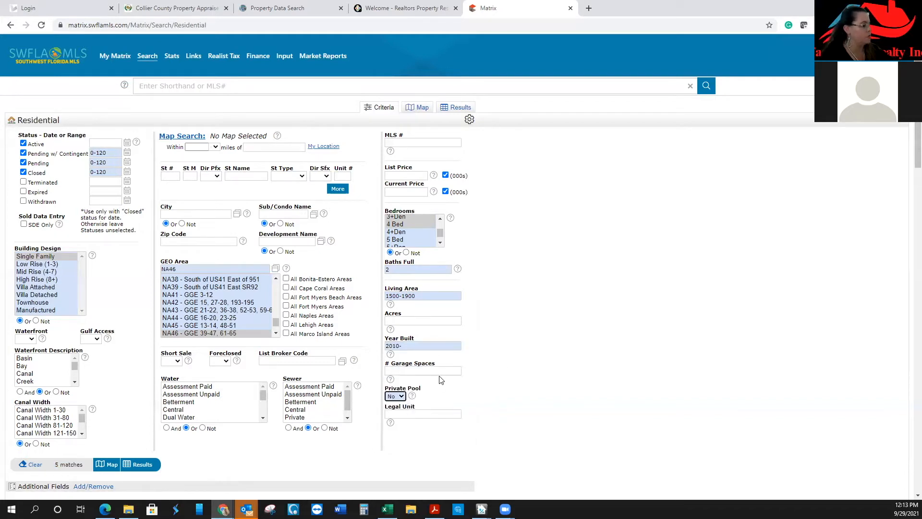
{"action": "left_click", "coordinate": [436, 373]}
{"action": "type", "text": "2"}
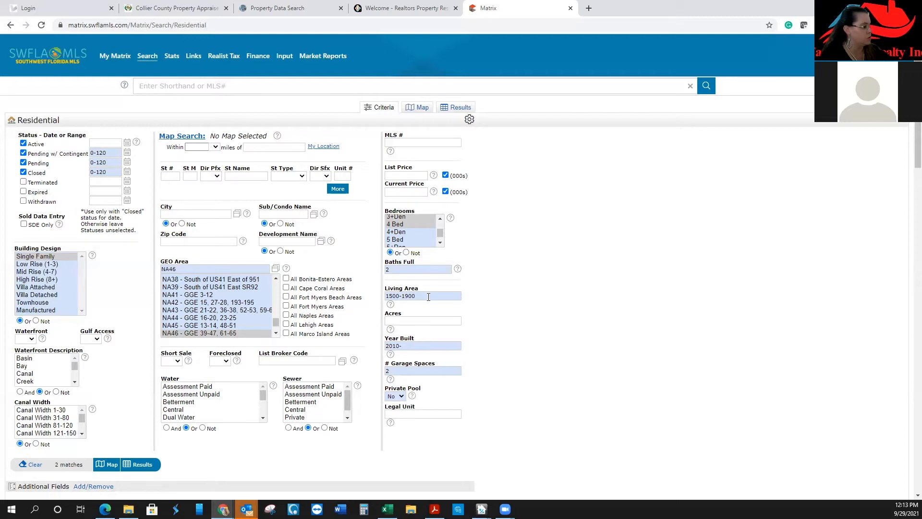
Clear the bedroom, full baths and living area criteria, then show the 11 results
{"action": "left_click", "coordinate": [417, 218]}
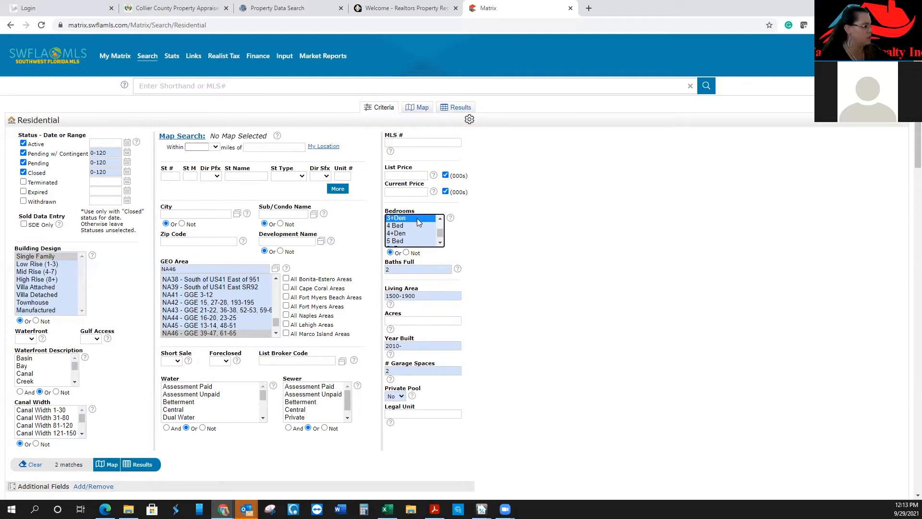
{"action": "left_click", "coordinate": [417, 218], "text": "ctrl"}
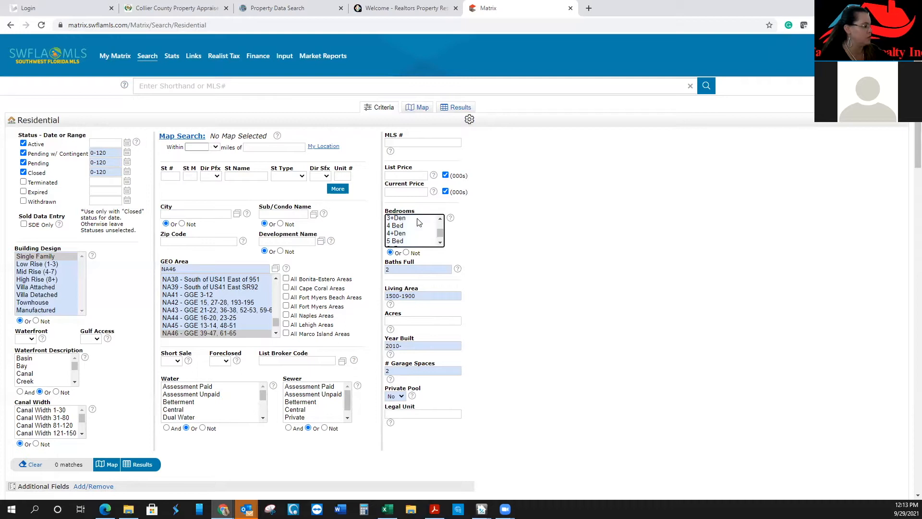
{"action": "left_click", "coordinate": [424, 270]}
{"action": "key", "text": "BackSpace"}
{"action": "left_click", "coordinate": [440, 321]}
{"action": "left_click", "coordinate": [446, 300]}
{"action": "type", "text": "1500+"}
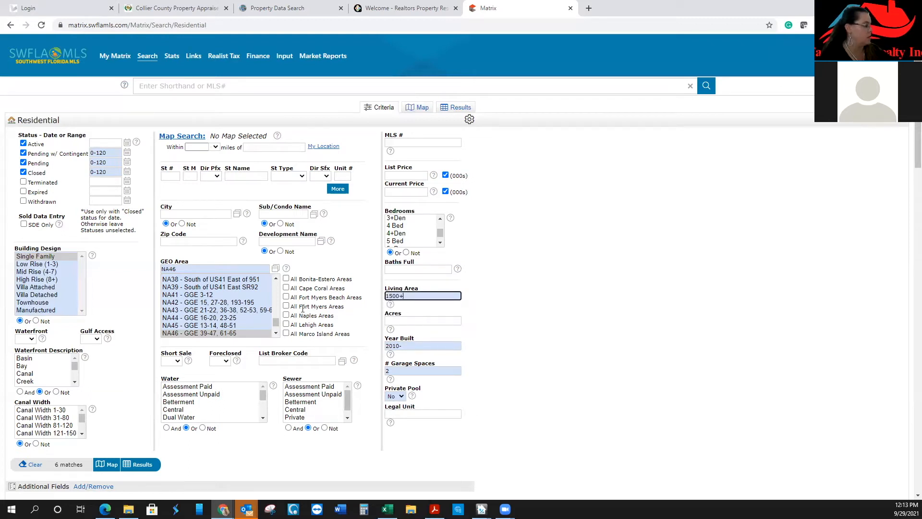
{"action": "key", "text": "ctrl+a"}
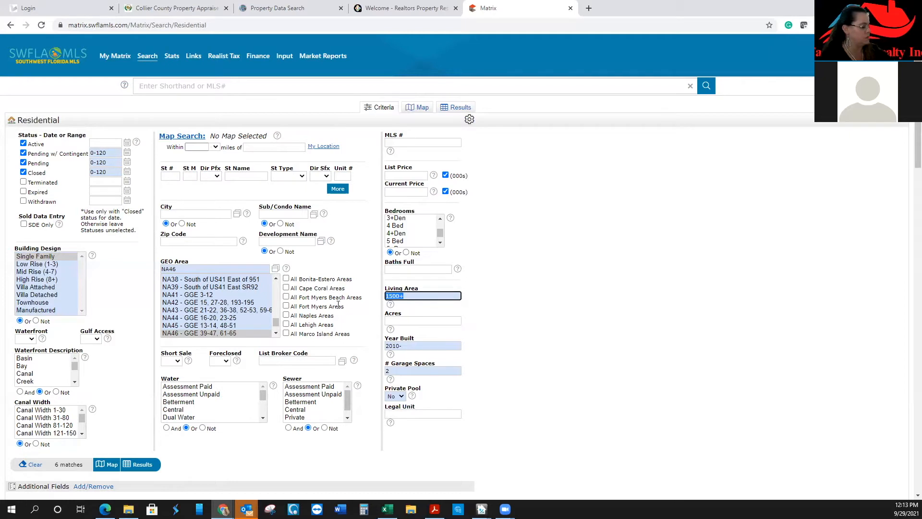
{"action": "key", "text": "BackSpace"}
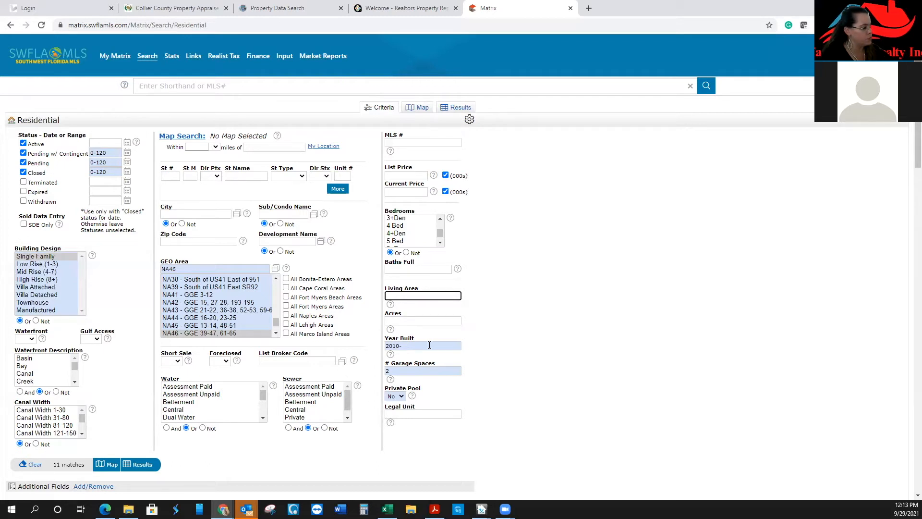
{"action": "left_click", "coordinate": [143, 464]}
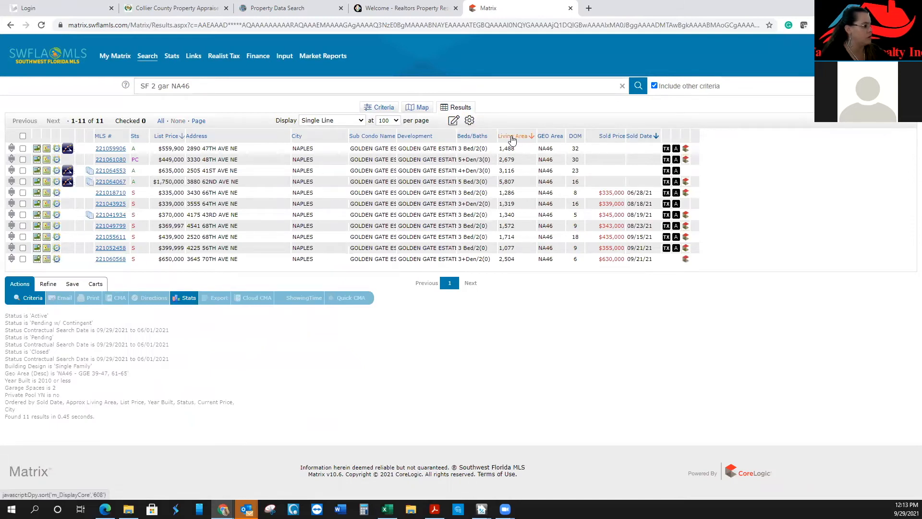
Sort by living area, check the 1,714 sq ft $435,000 comp, add Year Built, and view its photos
{"action": "left_click", "coordinate": [512, 137]}
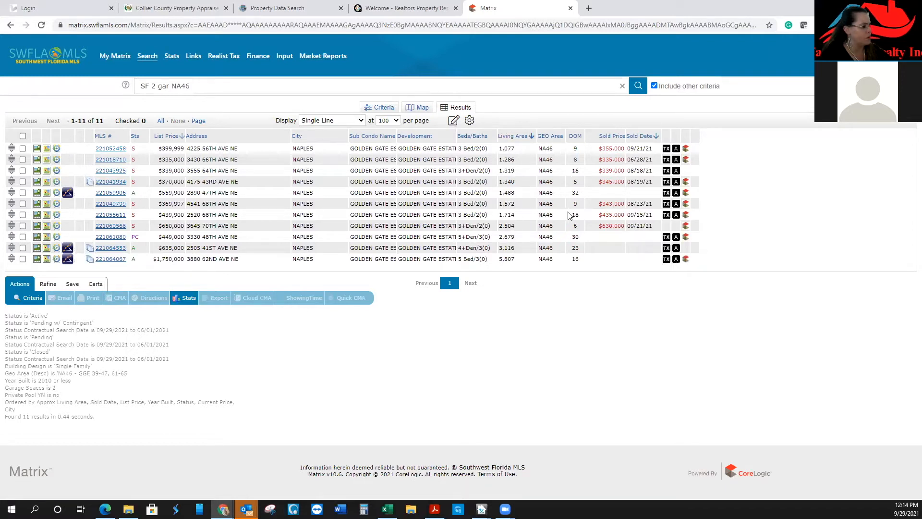
{"action": "left_click", "coordinate": [23, 214]}
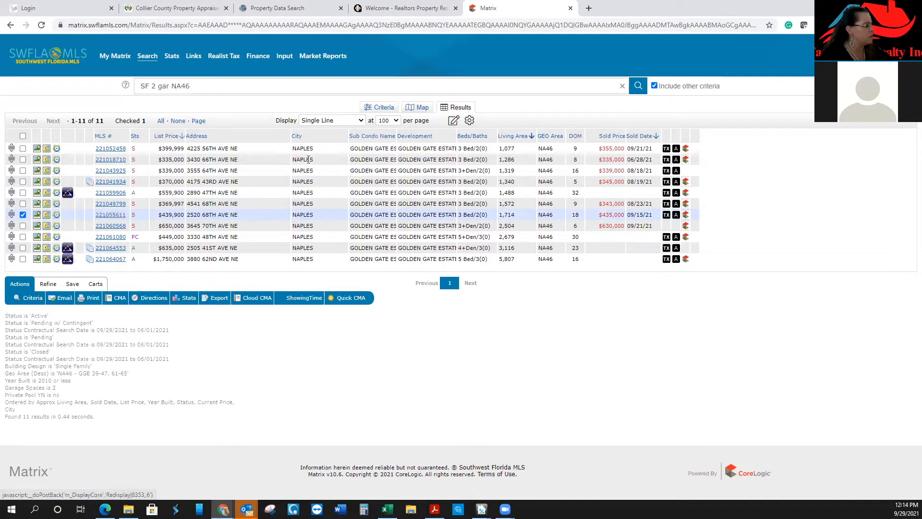
{"action": "left_click", "coordinate": [325, 135]}
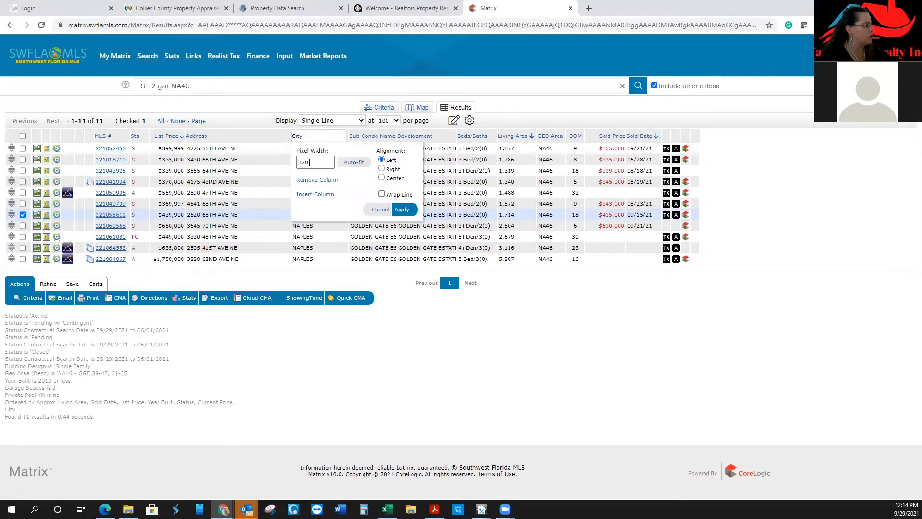
{"action": "left_click", "coordinate": [310, 194]}
{"action": "left_click_drag", "start_coordinate": [412, 212], "coordinate": [411, 222]}
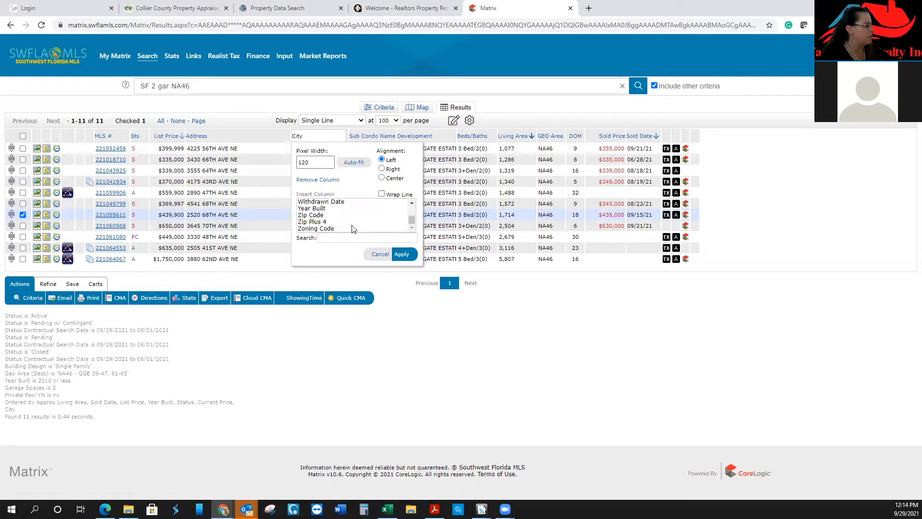
{"action": "left_click", "coordinate": [329, 209]}
{"action": "left_click", "coordinate": [402, 254]}
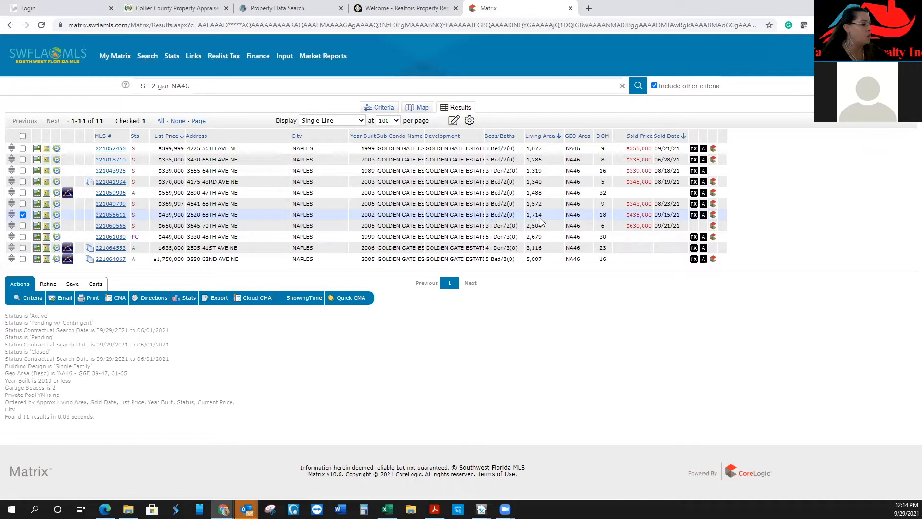
{"action": "left_click", "coordinate": [118, 215]}
{"action": "left_click", "coordinate": [95, 252]}
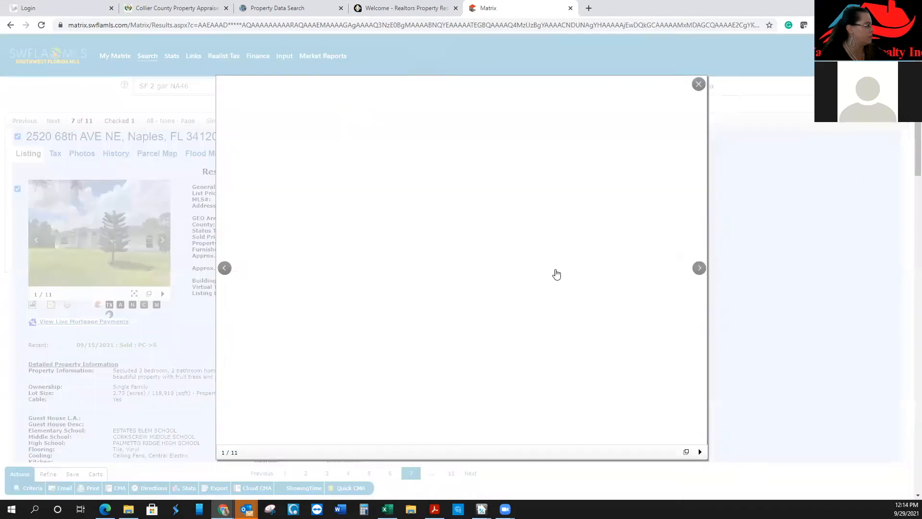
{"action": "left_click", "coordinate": [699, 269]}
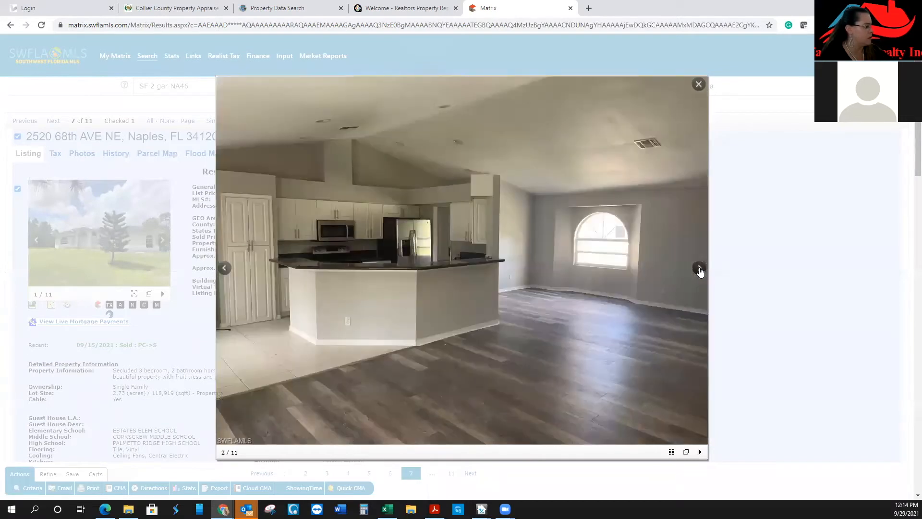
{"action": "left_click", "coordinate": [700, 269]}
{"action": "left_click", "coordinate": [699, 269]}
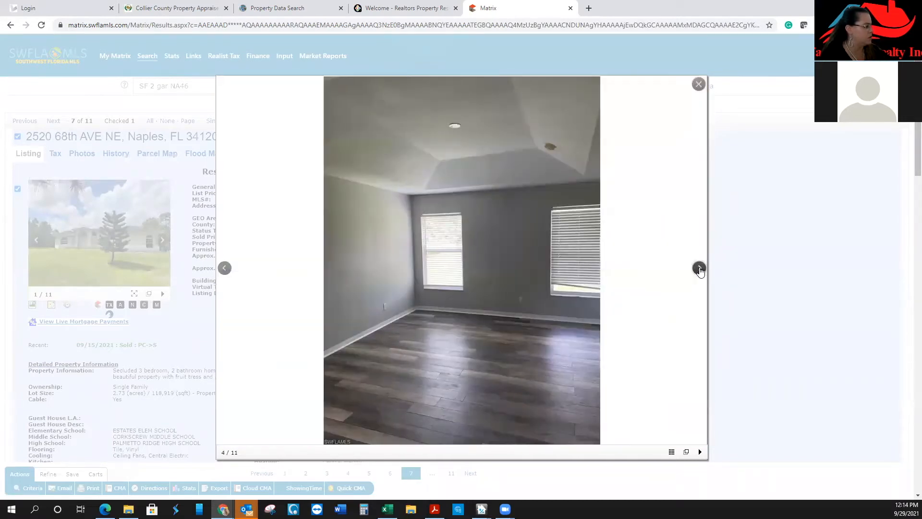
{"action": "left_click", "coordinate": [700, 269]}
{"action": "left_click", "coordinate": [700, 269]}
{"action": "left_click", "coordinate": [699, 269]}
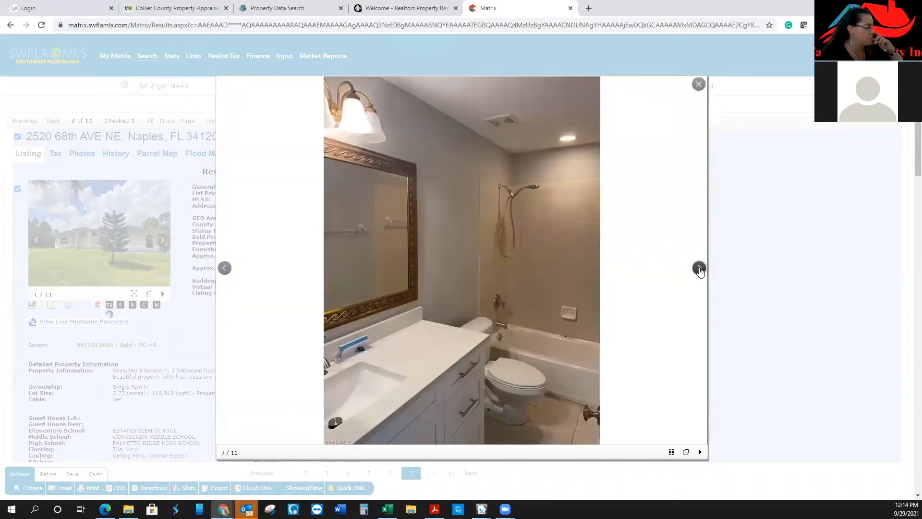
{"action": "left_click", "coordinate": [700, 269]}
{"action": "left_click", "coordinate": [700, 269]}
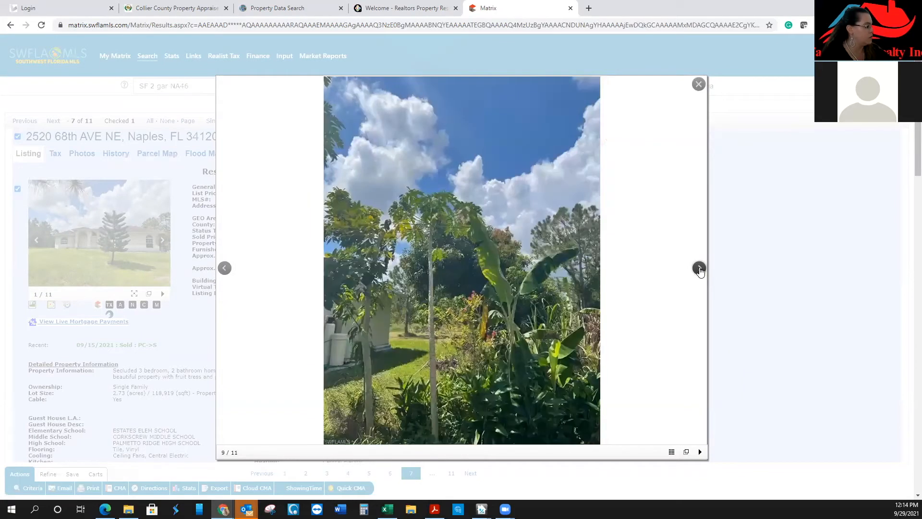
{"action": "left_click", "coordinate": [700, 269]}
{"action": "left_click", "coordinate": [700, 269]}
{"action": "left_click", "coordinate": [700, 269]}
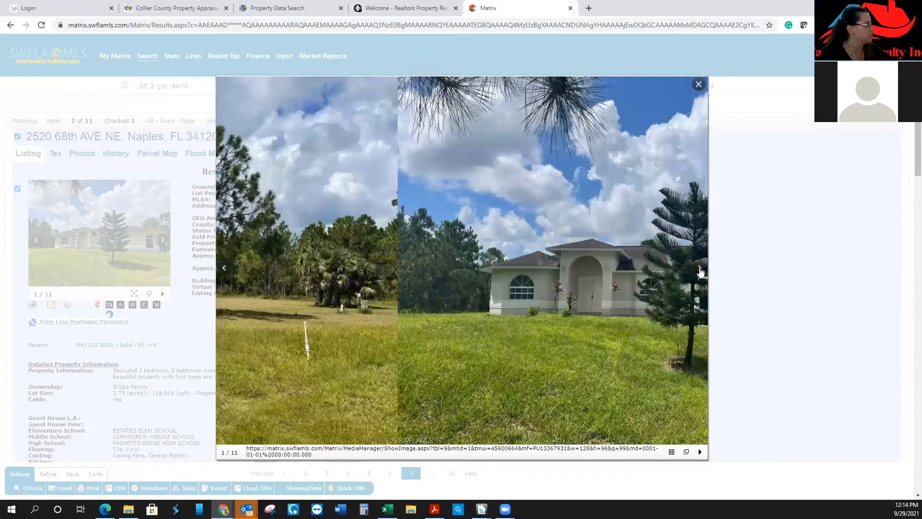
{"action": "left_click", "coordinate": [700, 269]}
{"action": "left_click", "coordinate": [700, 269]}
{"action": "left_click", "coordinate": [700, 269]}
{"action": "left_click", "coordinate": [699, 269]}
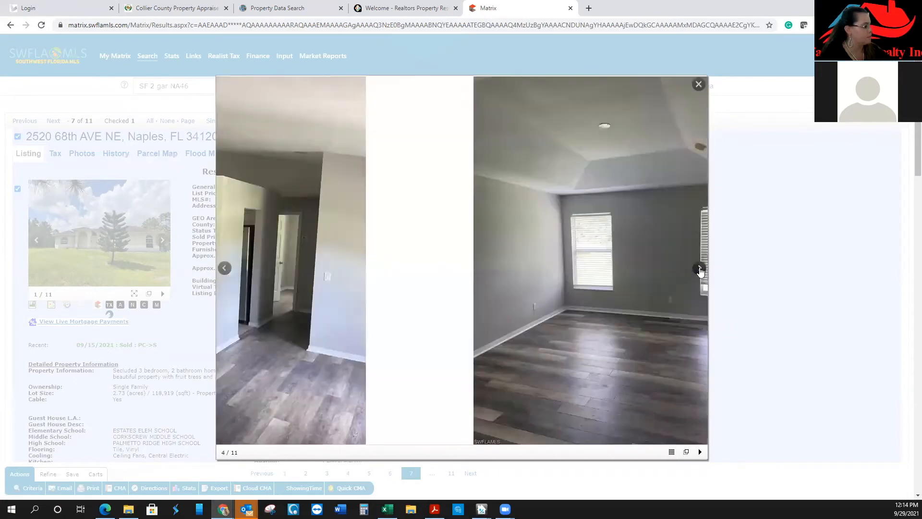
{"action": "left_click", "coordinate": [700, 269]}
{"action": "left_click", "coordinate": [699, 269]}
{"action": "left_click", "coordinate": [700, 269]}
{"action": "left_click", "coordinate": [700, 269]}
{"action": "left_click", "coordinate": [699, 84]}
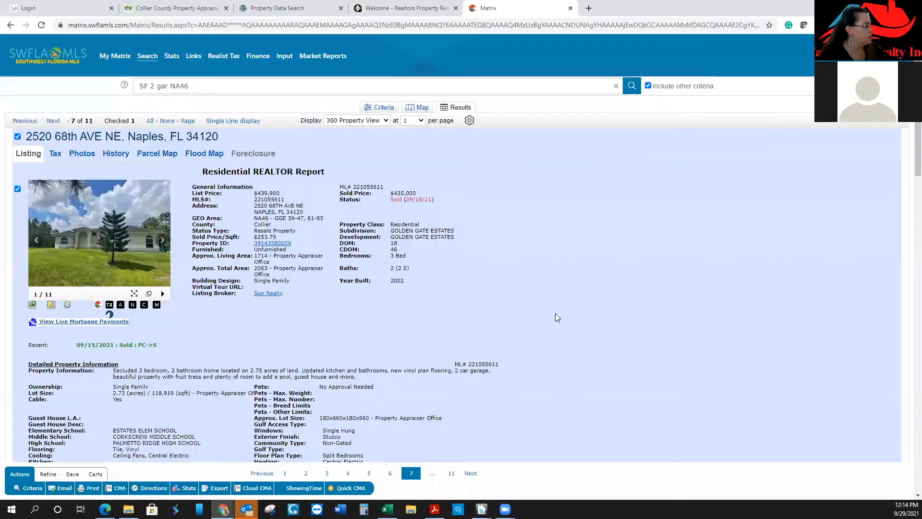
Highlight the lot size acreage, then return to the single-line table of all results
{"action": "scroll", "coordinate": [300, 324], "scroll_direction": "down", "scroll_amount": 2}
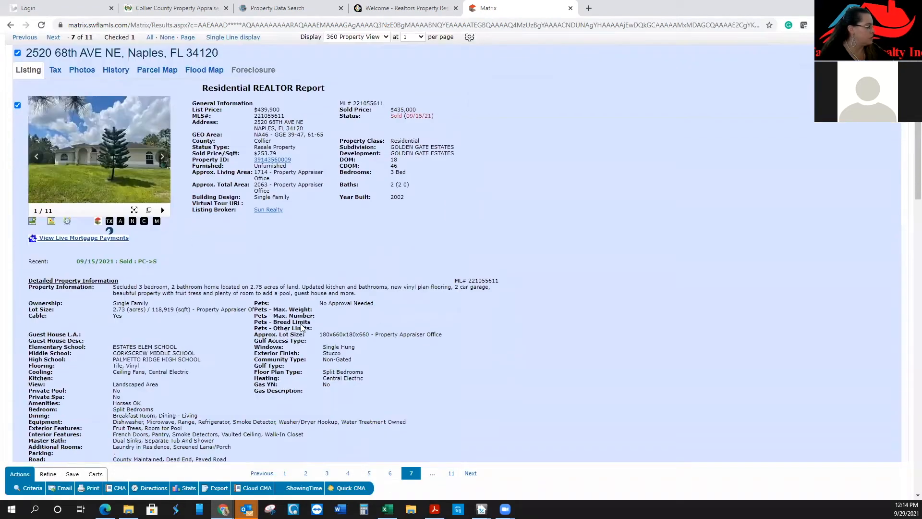
{"action": "left_click_drag", "start_coordinate": [115, 297], "coordinate": [161, 296]}
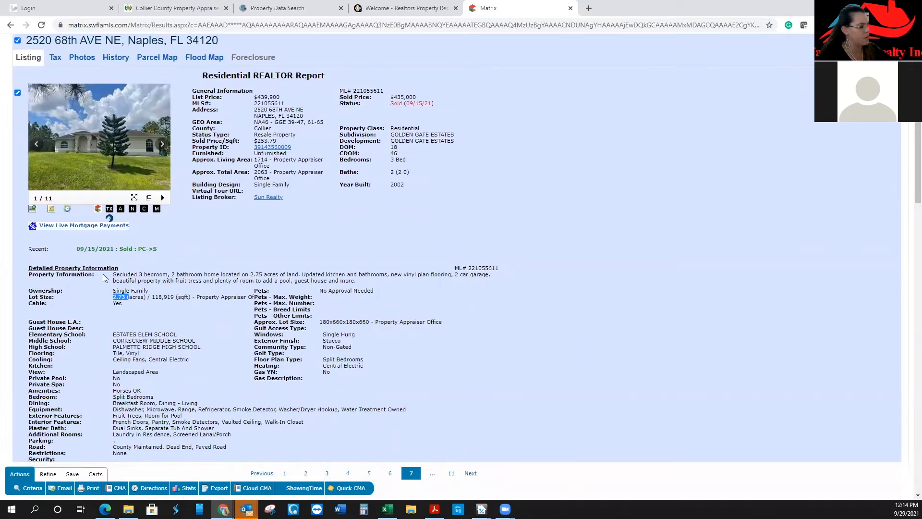
{"action": "scroll", "coordinate": [470, 356], "scroll_direction": "up", "scroll_amount": 2}
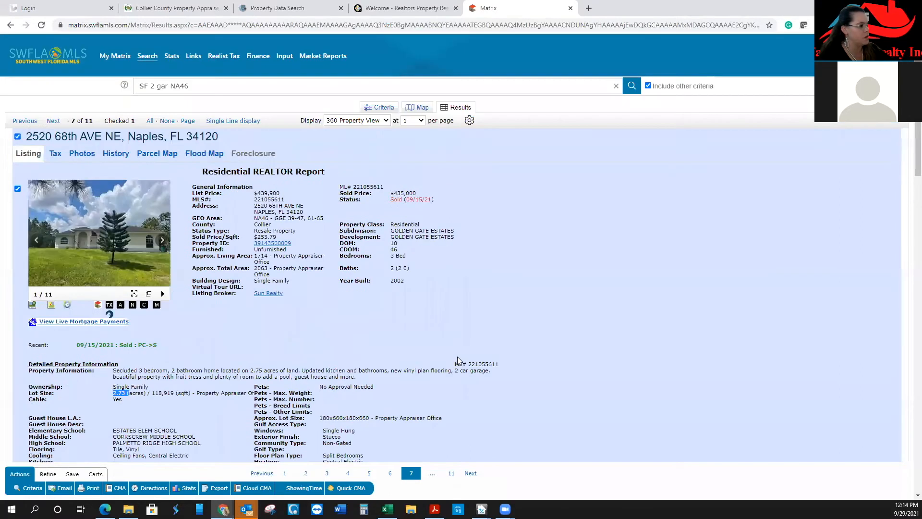
{"action": "left_click", "coordinate": [250, 121]}
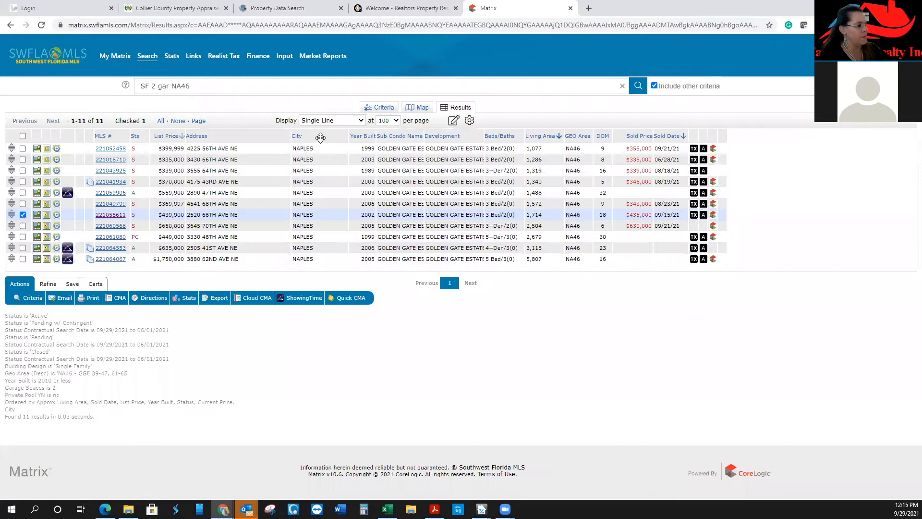
Insert an Acres column beside City in the results table
{"action": "left_click", "coordinate": [320, 137]}
{"action": "left_click", "coordinate": [316, 194]}
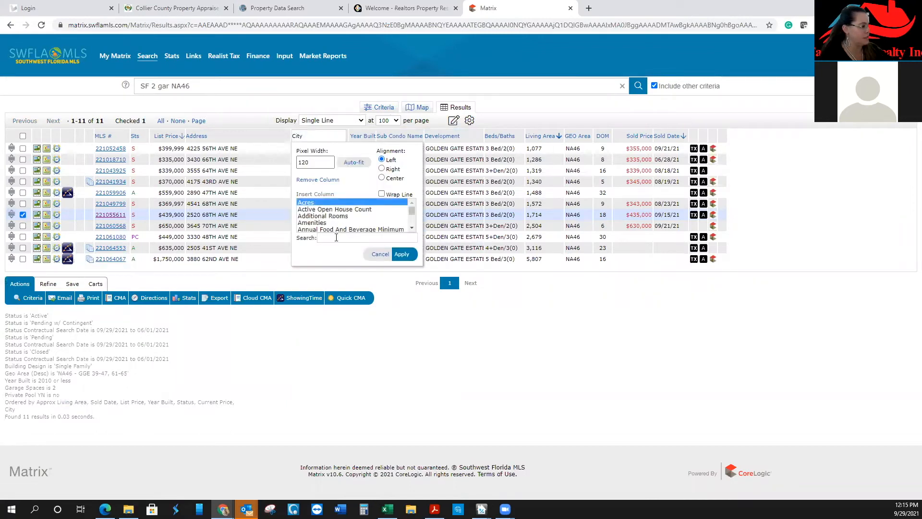
{"action": "left_click", "coordinate": [403, 255]}
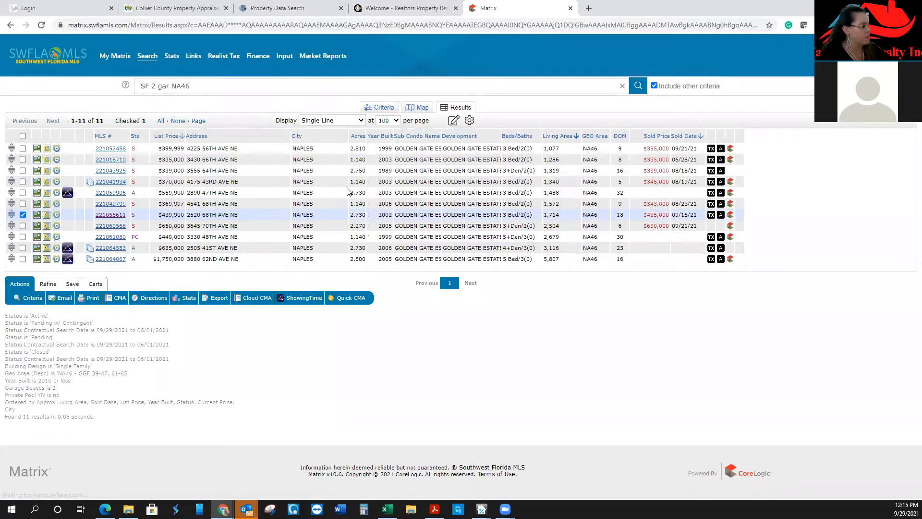
Limit the search criteria to 1-2 acre lots, cutting matches from 11 to 4
{"action": "left_click", "coordinate": [369, 111]}
{"action": "left_click", "coordinate": [442, 296]}
{"action": "left_click", "coordinate": [448, 320]}
{"action": "type", "text": "1-2"}
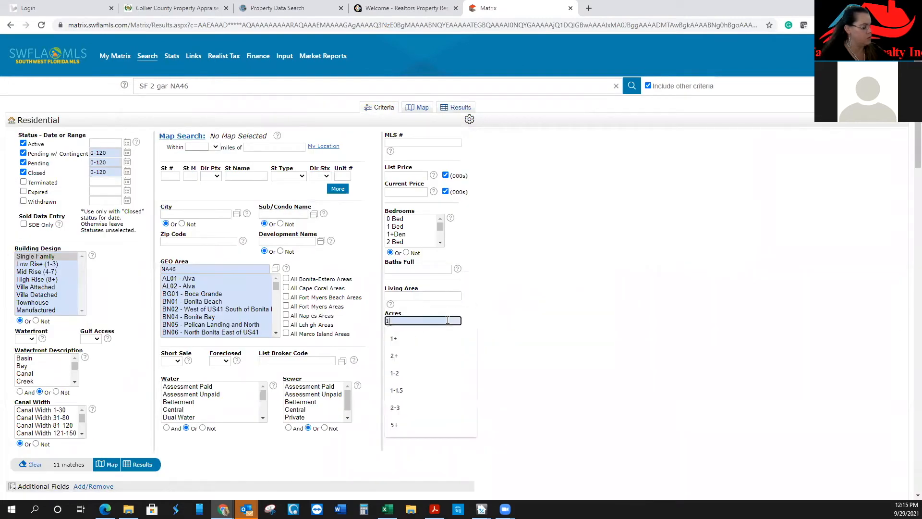
{"action": "left_click", "coordinate": [142, 465]}
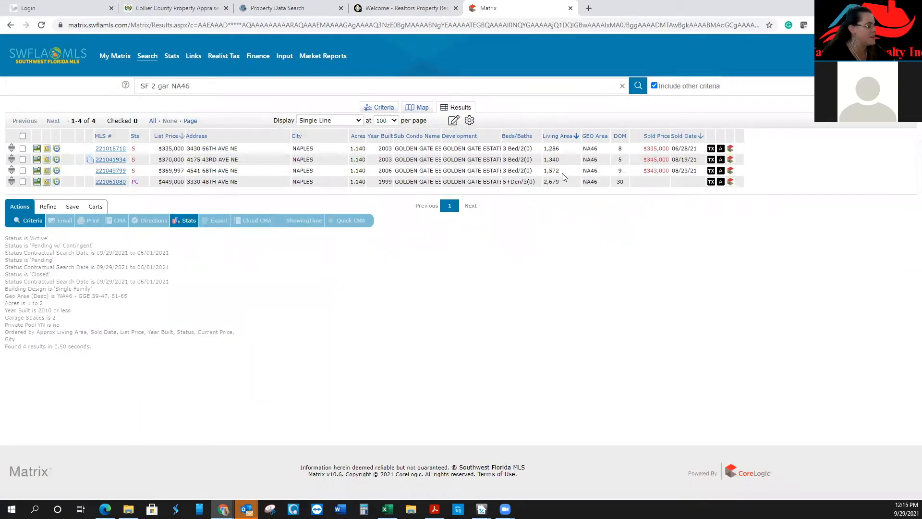
{"action": "left_click", "coordinate": [116, 174]}
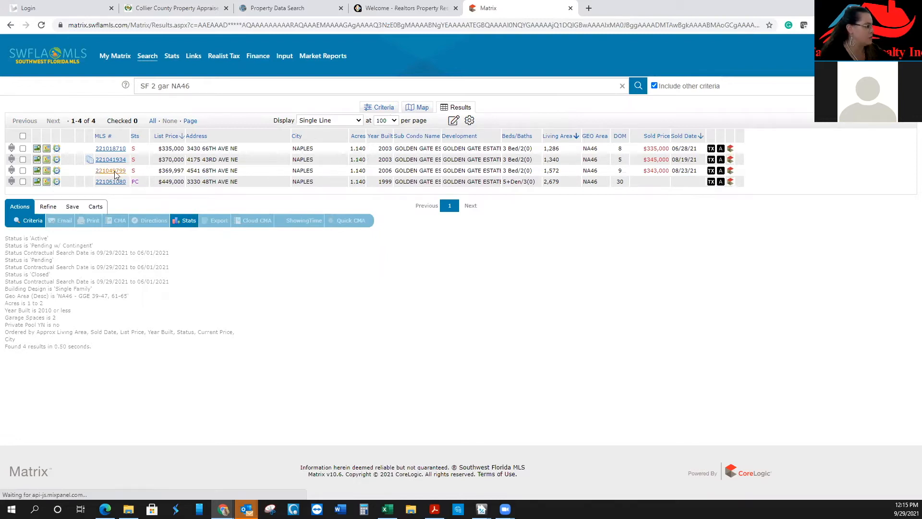
{"action": "left_click", "coordinate": [164, 247]}
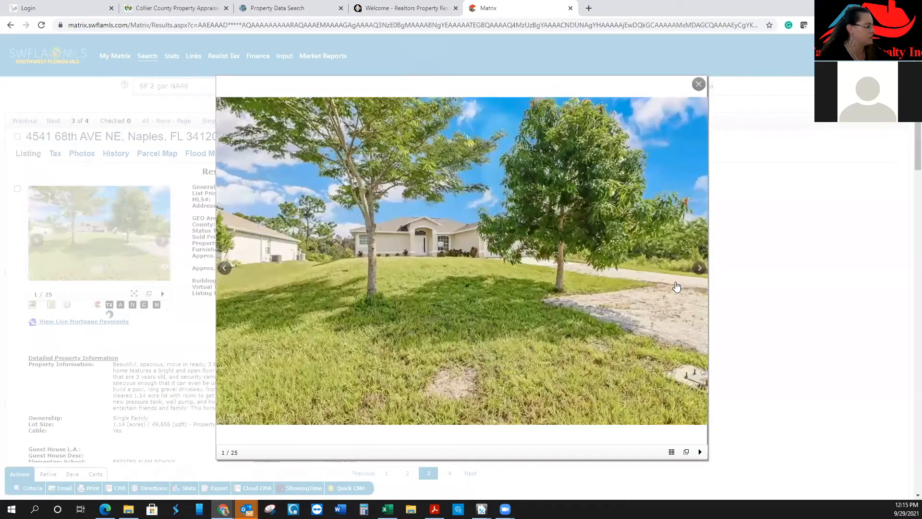
{"action": "left_click", "coordinate": [700, 268]}
{"action": "left_click", "coordinate": [700, 268]}
{"action": "left_click", "coordinate": [699, 268]}
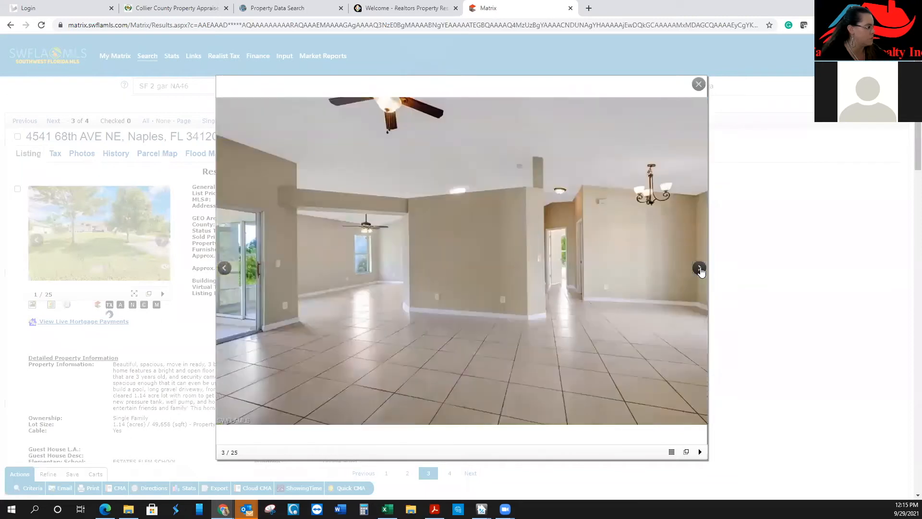
{"action": "left_click", "coordinate": [700, 268]}
{"action": "left_click", "coordinate": [700, 268]}
{"action": "left_click", "coordinate": [700, 268]}
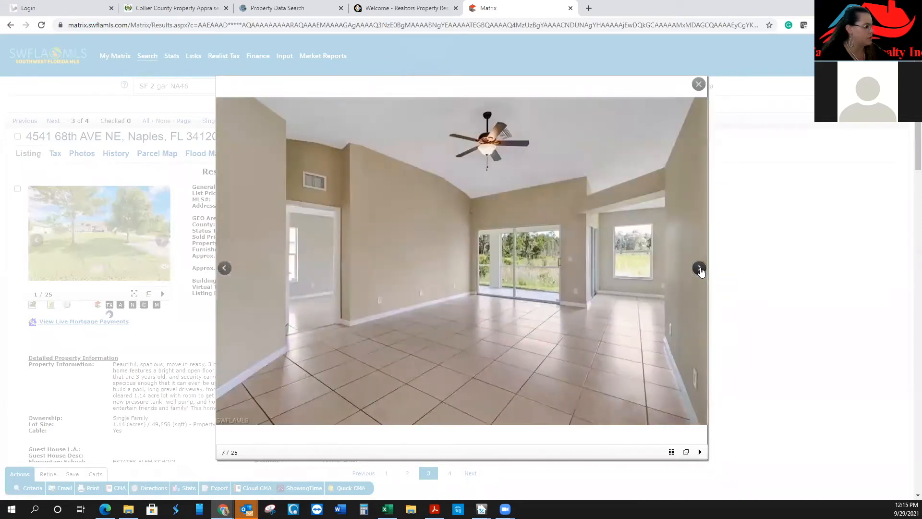
{"action": "left_click", "coordinate": [700, 268]}
{"action": "left_click", "coordinate": [700, 268]}
{"action": "left_click", "coordinate": [700, 268]}
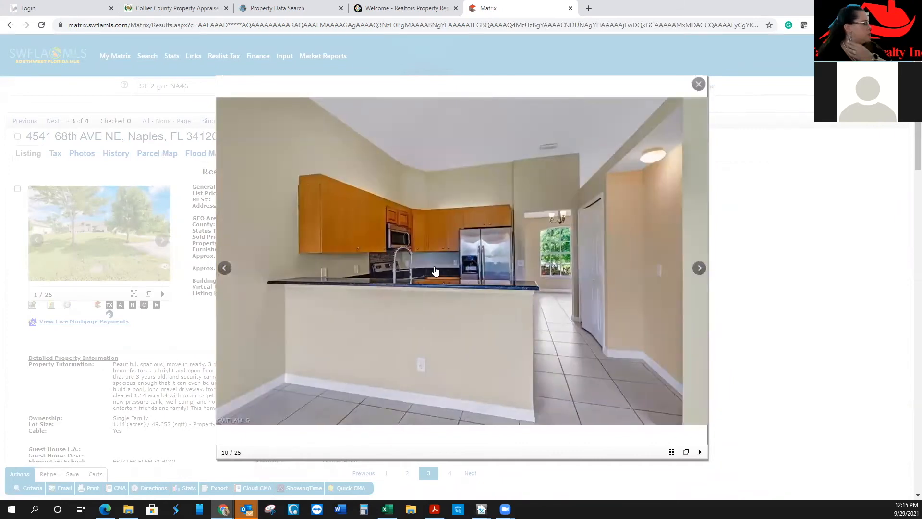
{"action": "left_click", "coordinate": [700, 271]}
{"action": "left_click", "coordinate": [700, 271]}
{"action": "left_click", "coordinate": [700, 269]}
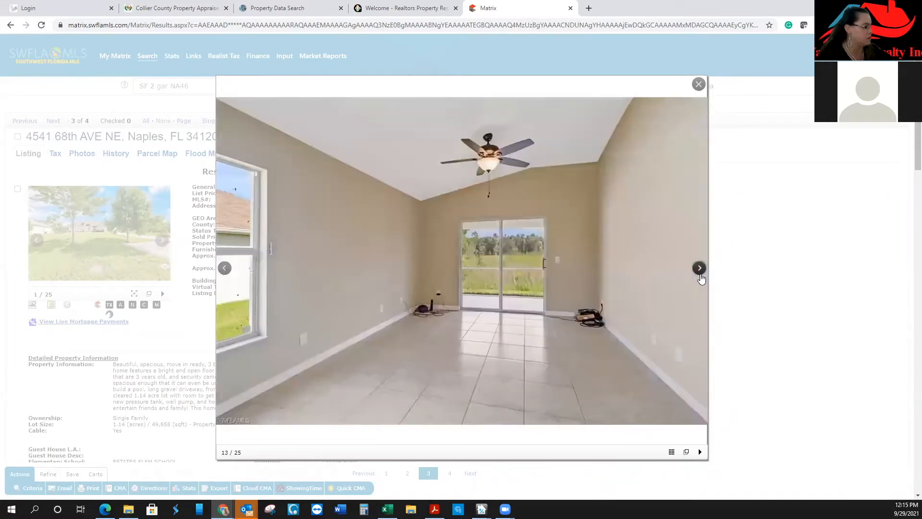
{"action": "left_click", "coordinate": [700, 269]}
{"action": "left_click", "coordinate": [699, 85]}
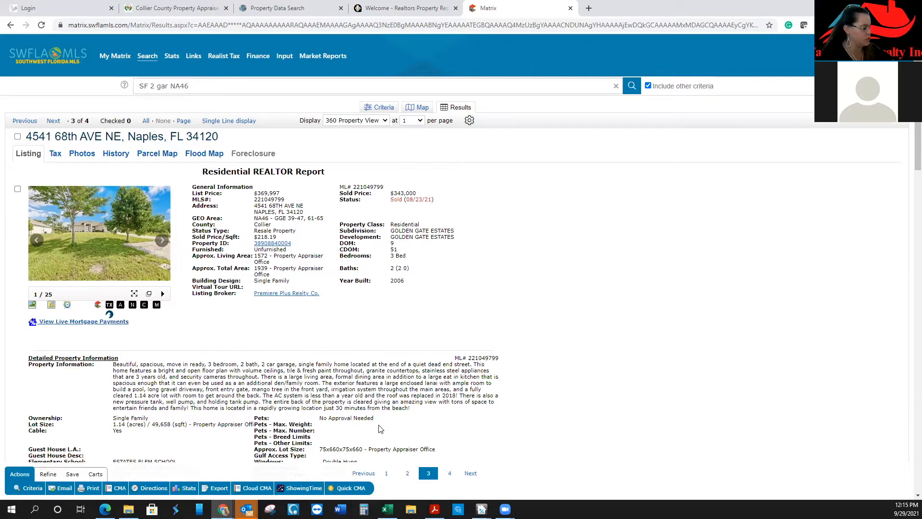
{"action": "scroll", "coordinate": [379, 425], "scroll_direction": "down", "scroll_amount": 3}
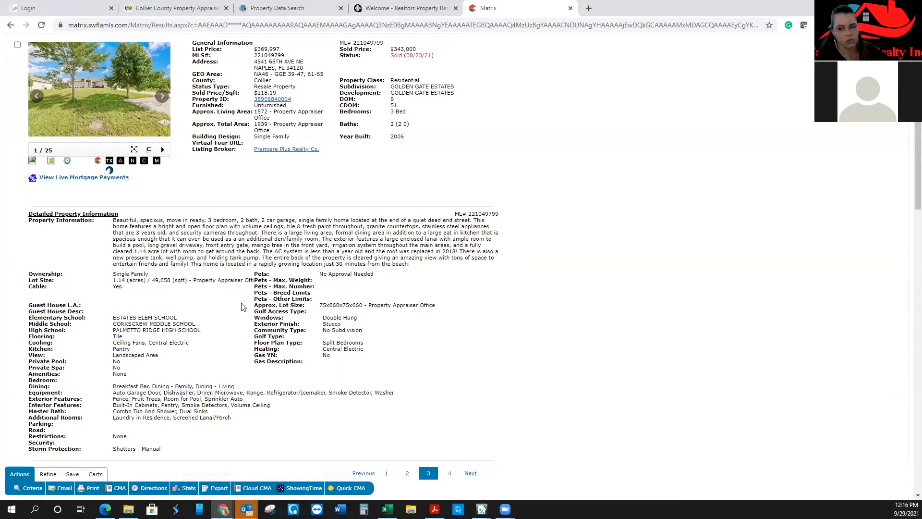
{"action": "scroll", "coordinate": [256, 296], "scroll_direction": "up", "scroll_amount": 3}
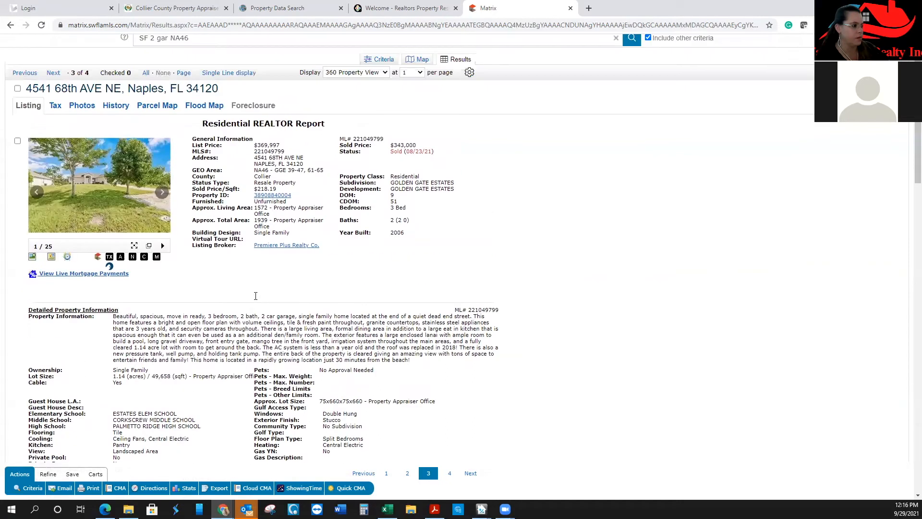
{"action": "left_click", "coordinate": [226, 122]}
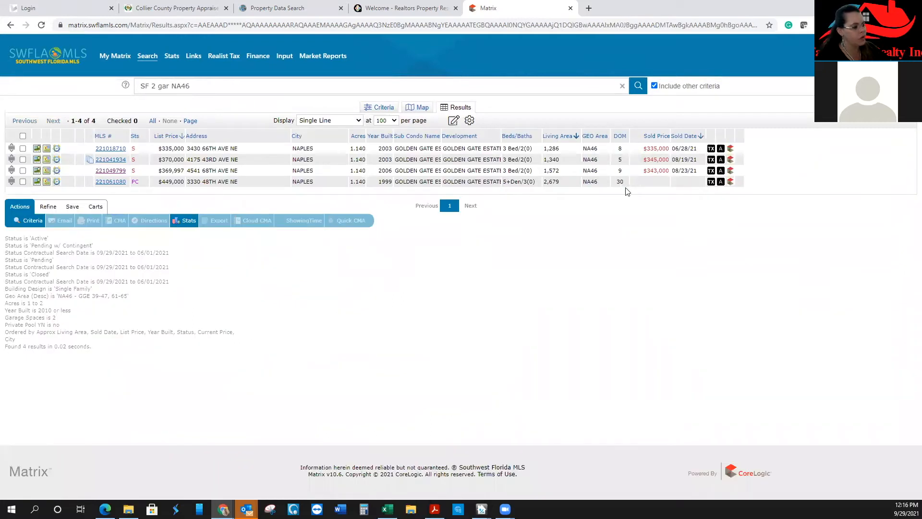
Open the MLS# 221041934 report and page through its photos to the living room
{"action": "left_click", "coordinate": [107, 161]}
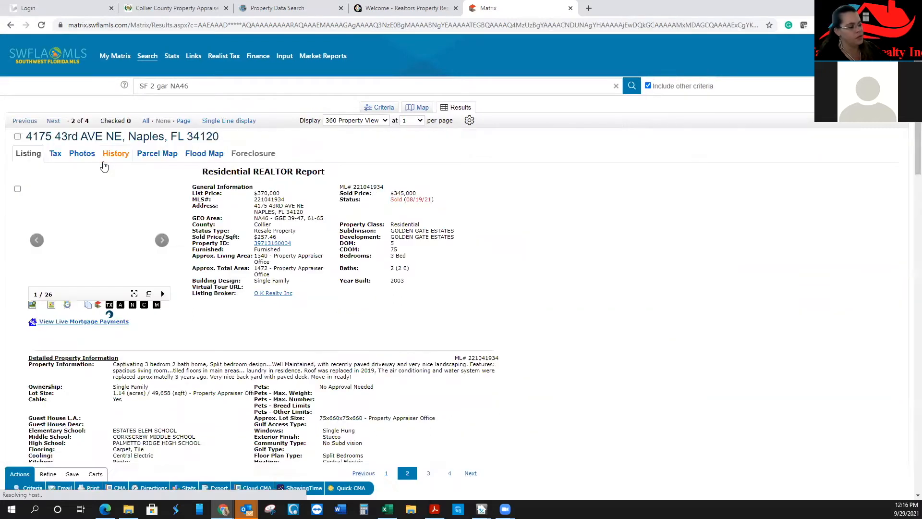
{"action": "left_click", "coordinate": [125, 248]}
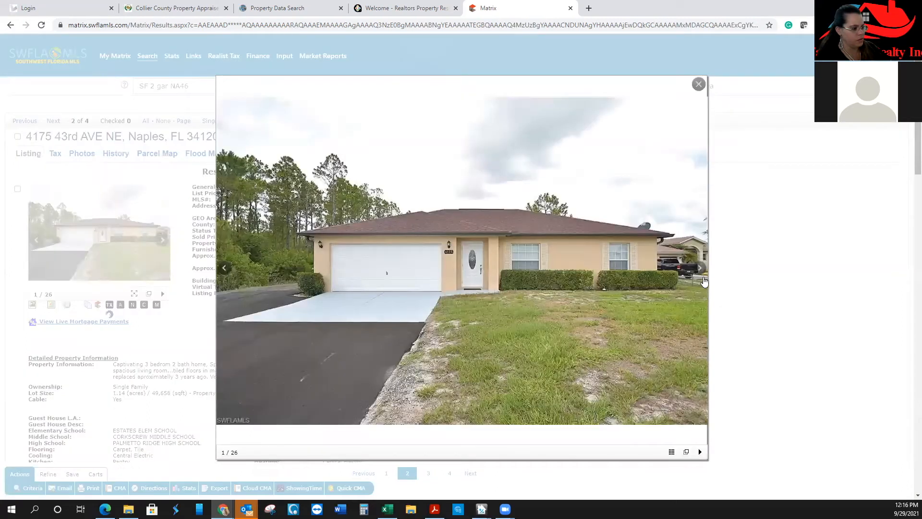
{"action": "left_click", "coordinate": [702, 268]}
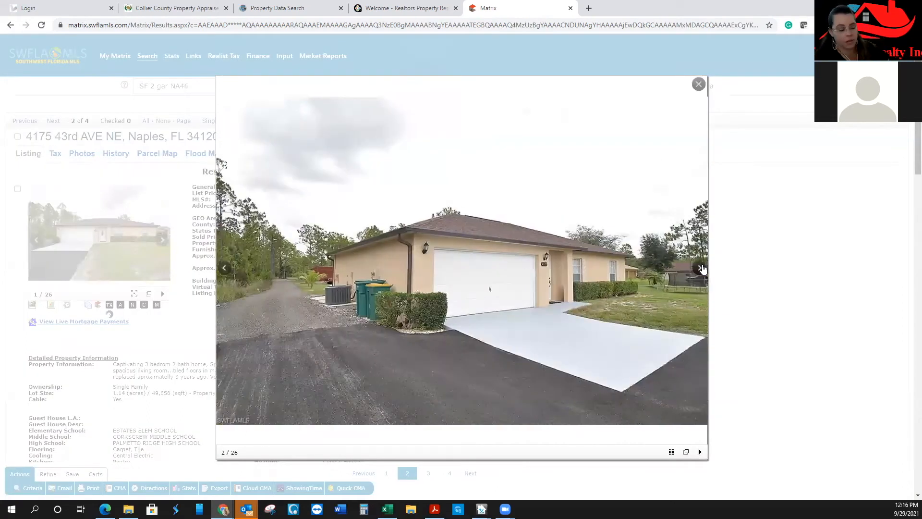
{"action": "left_click", "coordinate": [702, 268]}
{"action": "left_click", "coordinate": [701, 268]}
{"action": "left_click", "coordinate": [702, 268]}
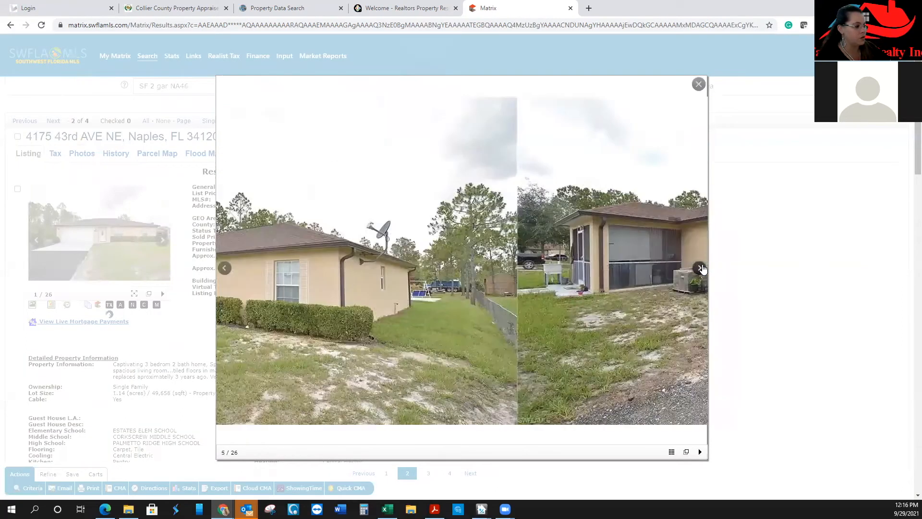
{"action": "left_click", "coordinate": [702, 268]}
{"action": "left_click", "coordinate": [701, 268]}
{"action": "left_click", "coordinate": [699, 268]}
{"action": "left_click", "coordinate": [700, 268]}
{"action": "left_click", "coordinate": [700, 268]}
{"action": "left_click", "coordinate": [700, 268]}
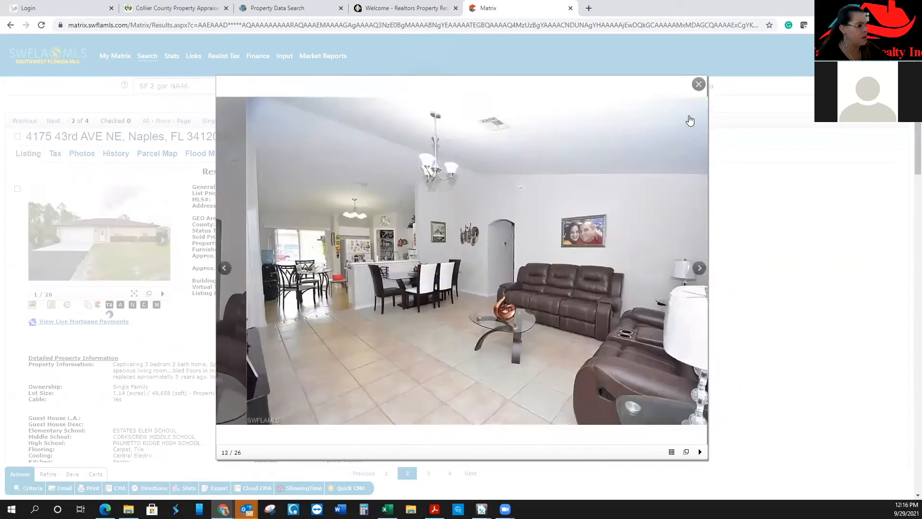
Close the photo viewer, return to the four-row results, and check one chosen comp
{"action": "left_click", "coordinate": [699, 85]}
{"action": "left_click", "coordinate": [224, 121]}
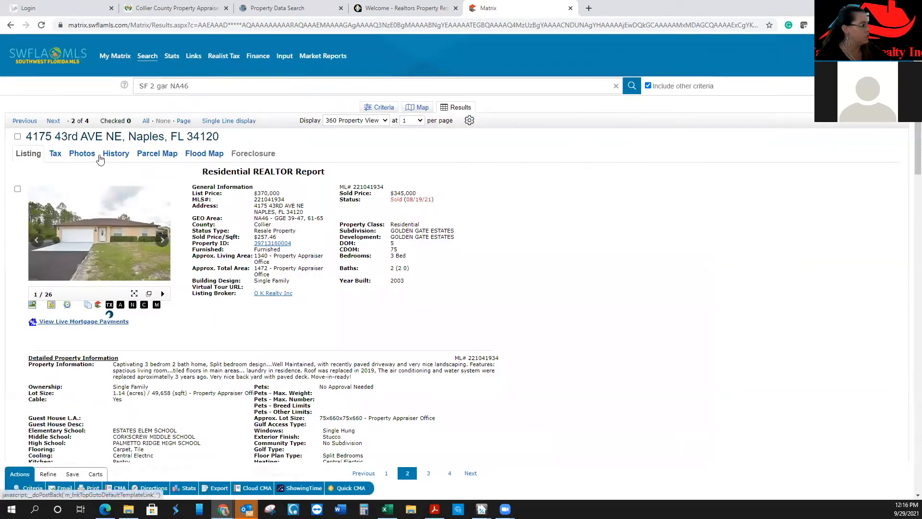
{"action": "left_click", "coordinate": [23, 171]}
Check a second comp and browse the listing's full photo page in a separate tab
{"action": "left_click", "coordinate": [22, 159]}
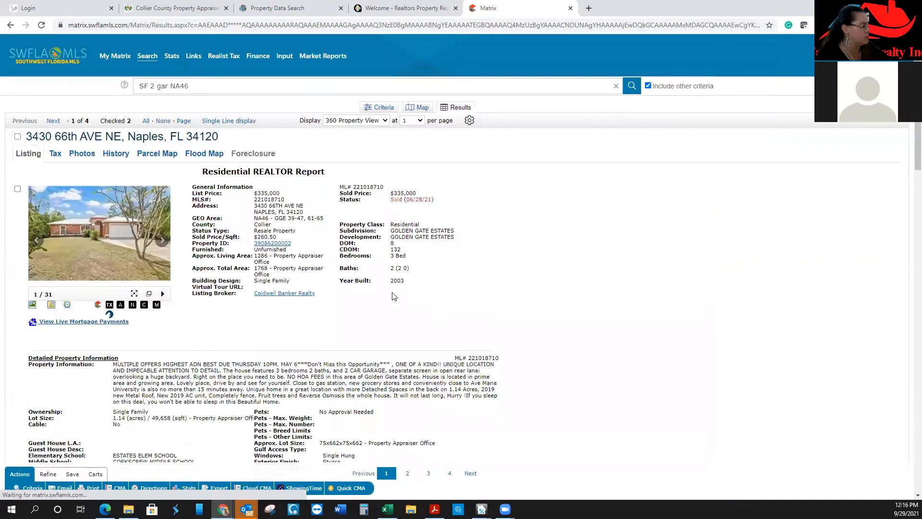
{"action": "left_click", "coordinate": [150, 296]}
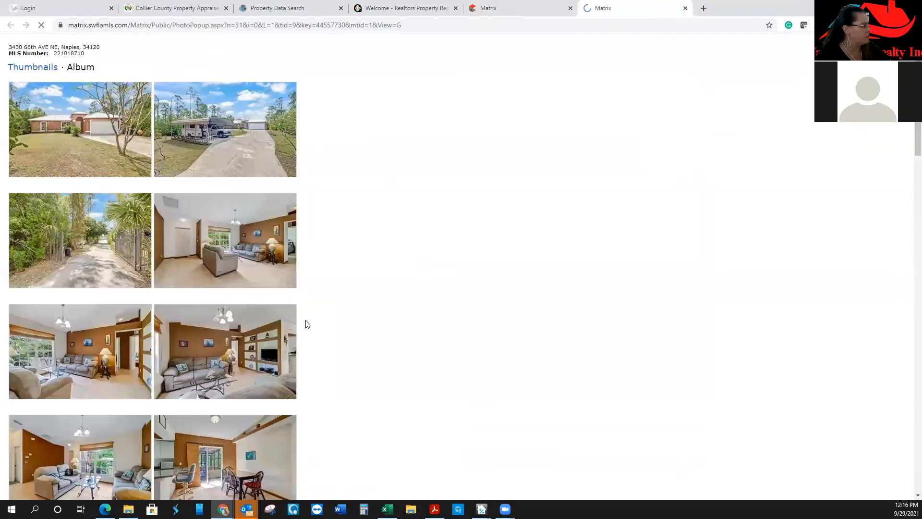
{"action": "scroll", "coordinate": [304, 321], "scroll_direction": "down", "scroll_amount": 7}
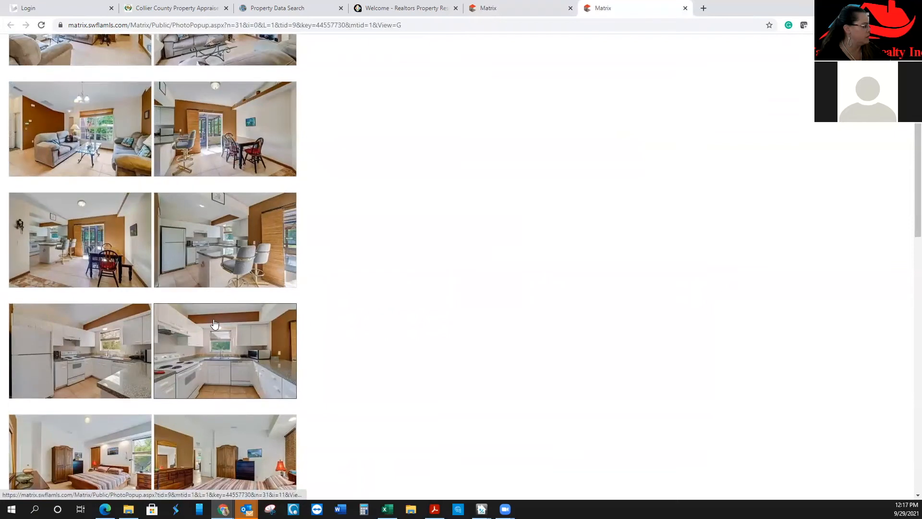
{"action": "scroll", "coordinate": [226, 324], "scroll_direction": "down", "scroll_amount": 13}
{"action": "scroll", "coordinate": [229, 327], "scroll_direction": "down", "scroll_amount": 6}
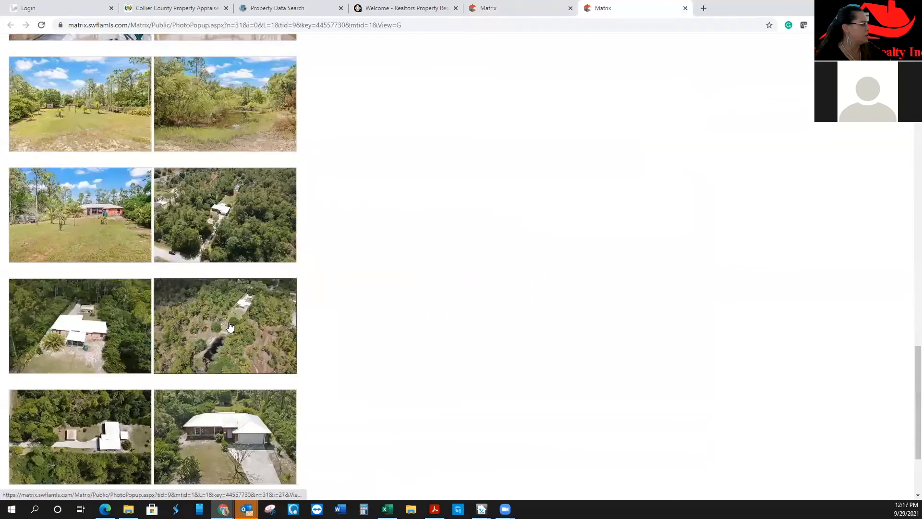
{"action": "scroll", "coordinate": [237, 327], "scroll_direction": "up", "scroll_amount": 5}
{"action": "scroll", "coordinate": [237, 327], "scroll_direction": "down", "scroll_amount": 7}
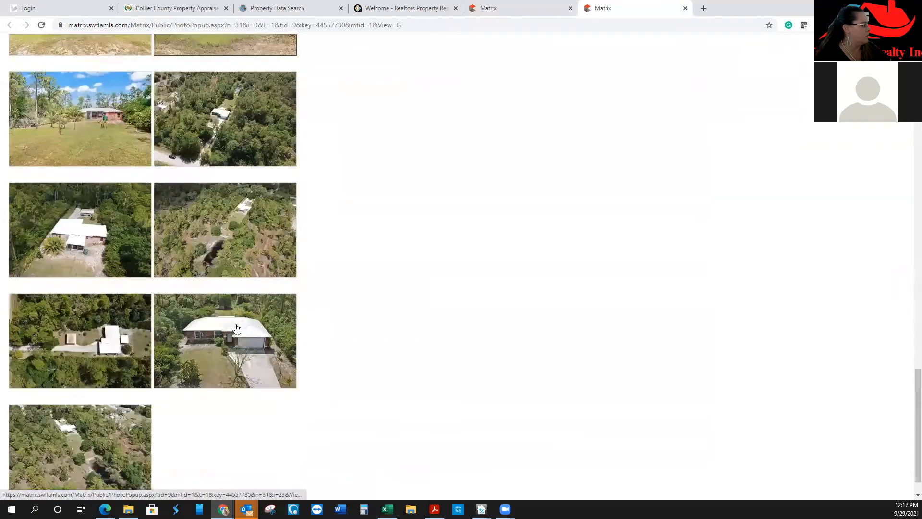
{"action": "scroll", "coordinate": [237, 327], "scroll_direction": "up", "scroll_amount": 5}
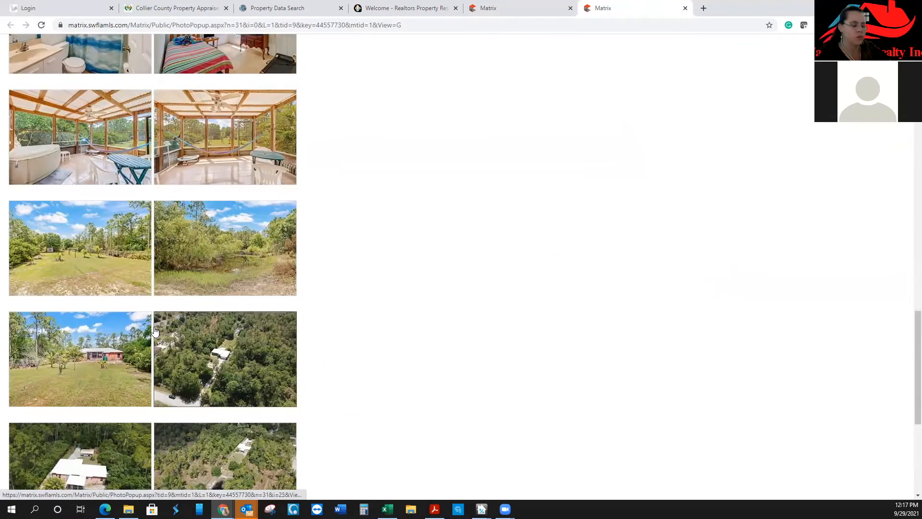
{"action": "scroll", "coordinate": [155, 332], "scroll_direction": "down", "scroll_amount": 5}
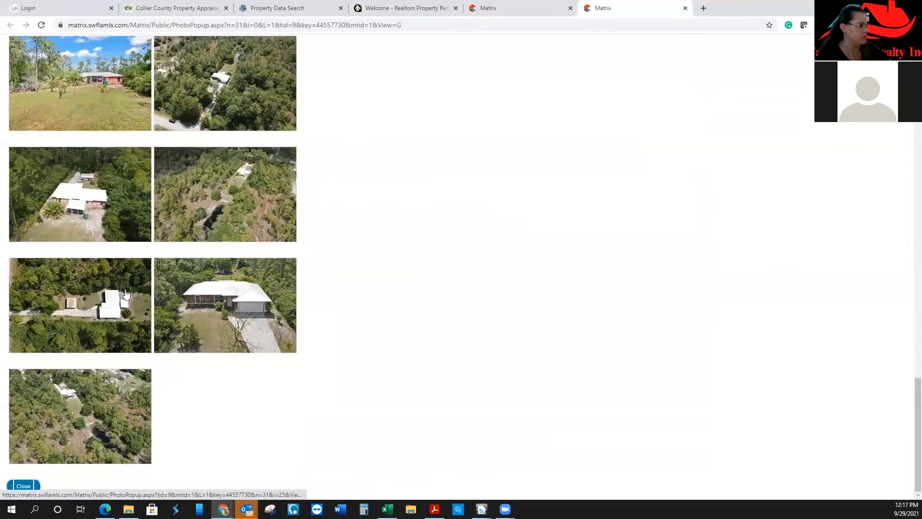
{"action": "left_click", "coordinate": [686, 8]}
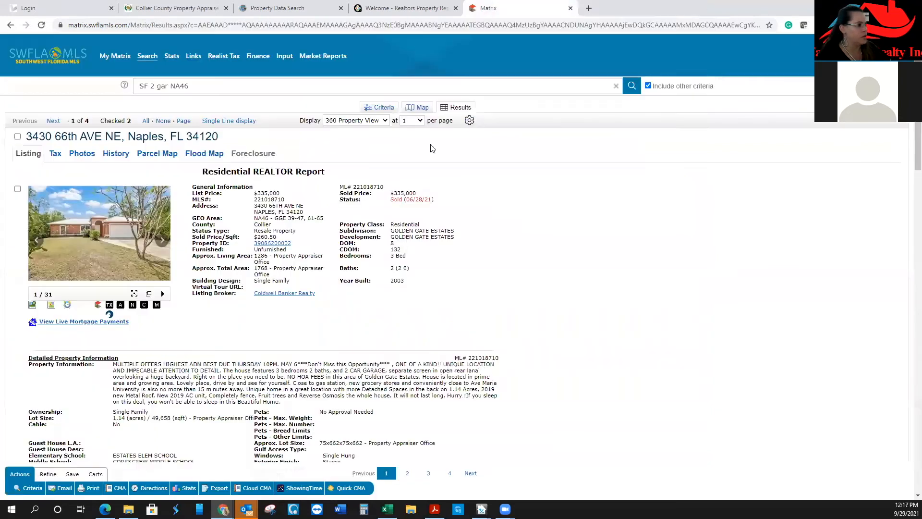
Review the listing details and return to the single-line results
{"action": "scroll", "coordinate": [174, 361], "scroll_direction": "down", "scroll_amount": 2}
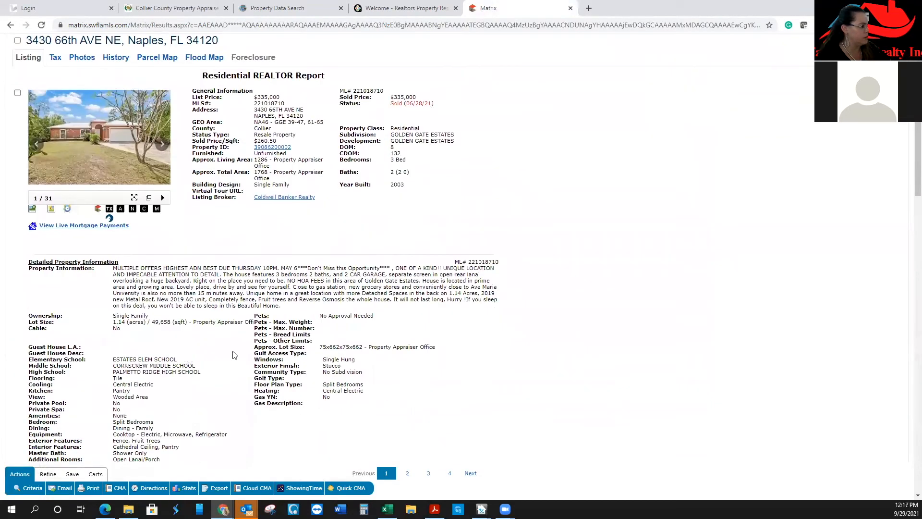
{"action": "scroll", "coordinate": [468, 343], "scroll_direction": "down", "scroll_amount": 15}
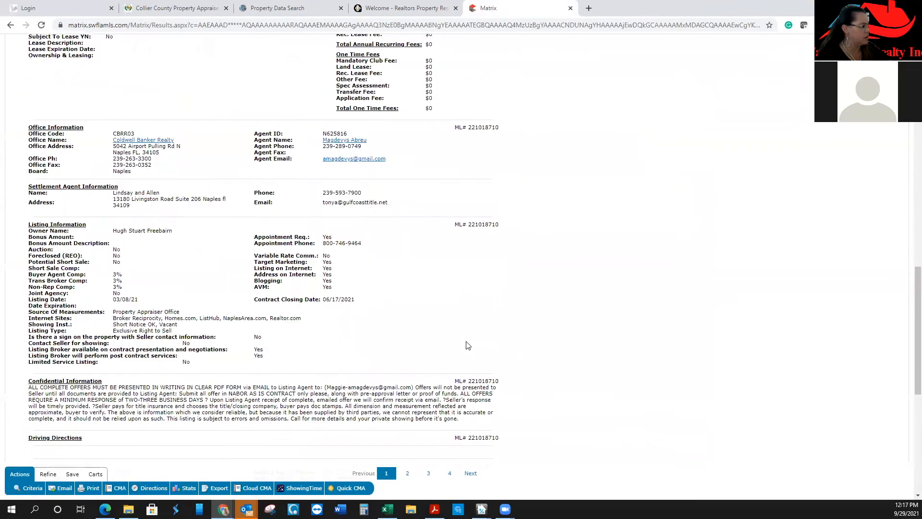
{"action": "scroll", "coordinate": [425, 357], "scroll_direction": "up", "scroll_amount": 17}
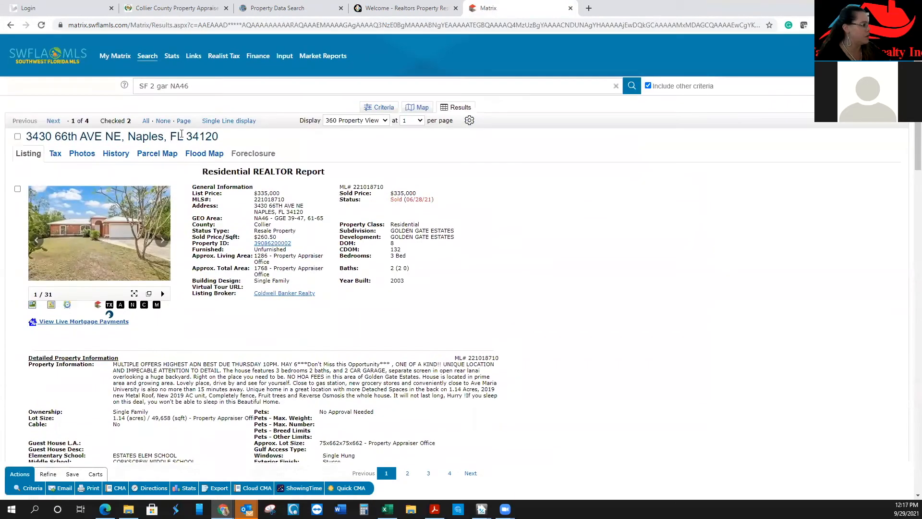
{"action": "left_click", "coordinate": [229, 121]}
{"action": "left_click", "coordinate": [111, 181]}
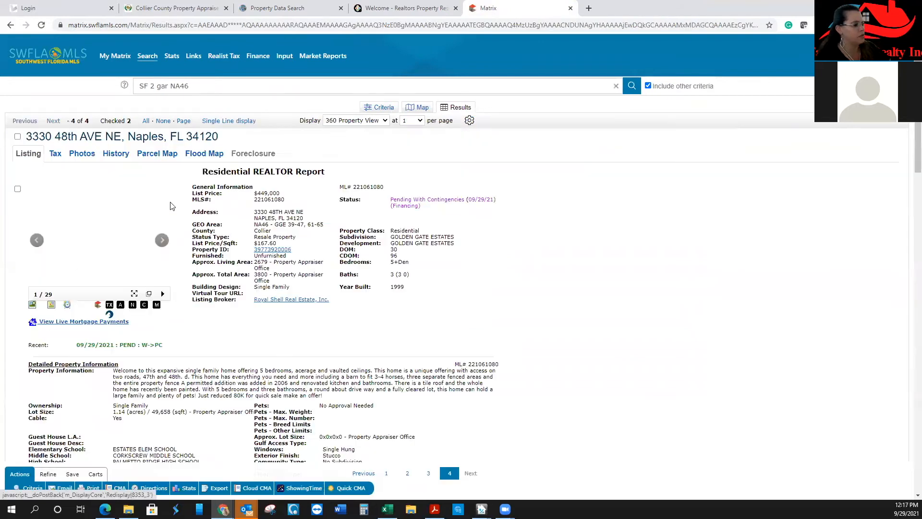
{"action": "left_click", "coordinate": [127, 273]}
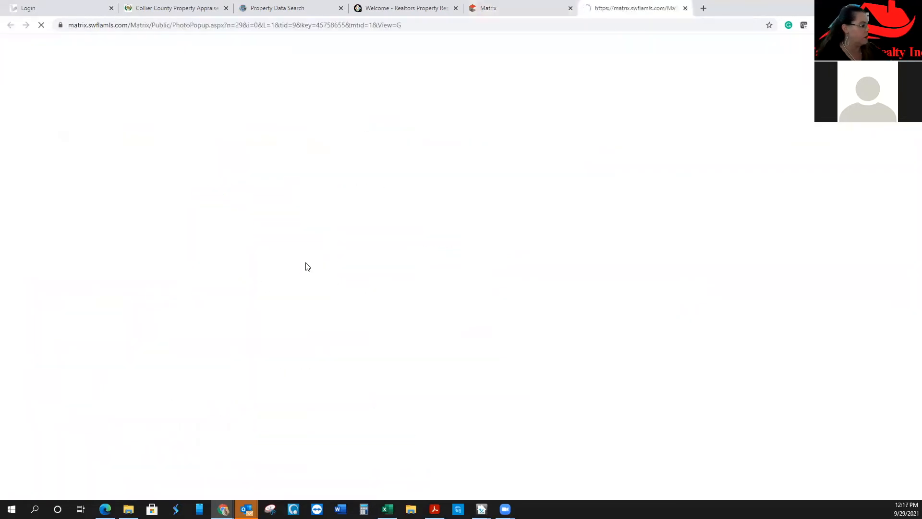
{"action": "left_click", "coordinate": [77, 120]}
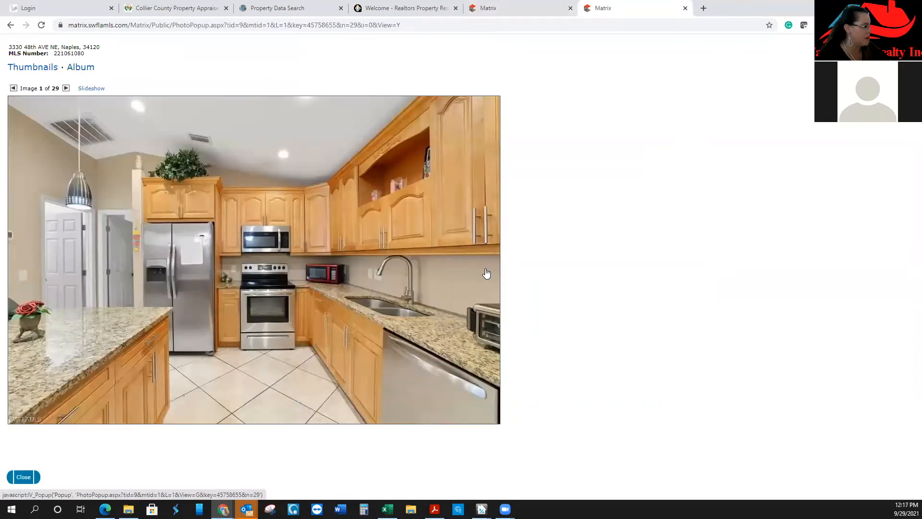
{"action": "left_click", "coordinate": [505, 8]}
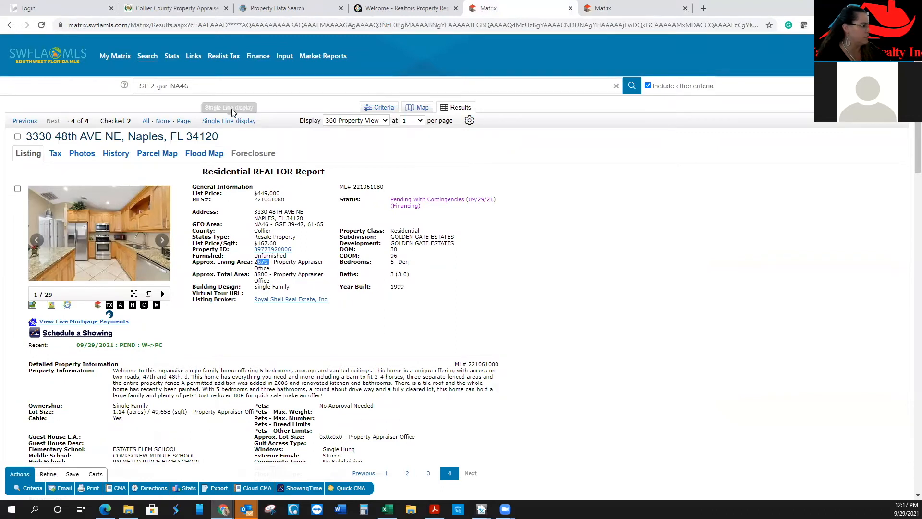
{"action": "left_click", "coordinate": [236, 121]}
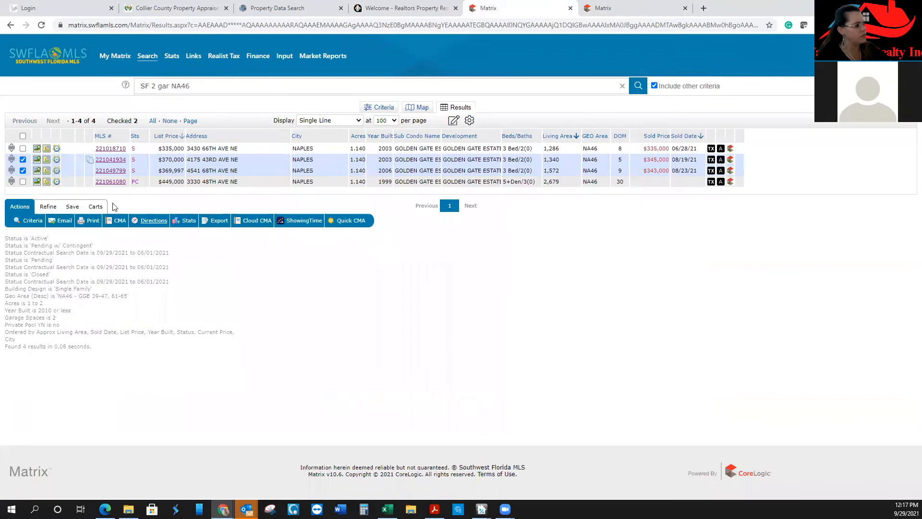
{"action": "left_click", "coordinate": [23, 148]}
{"action": "left_click", "coordinate": [94, 206]}
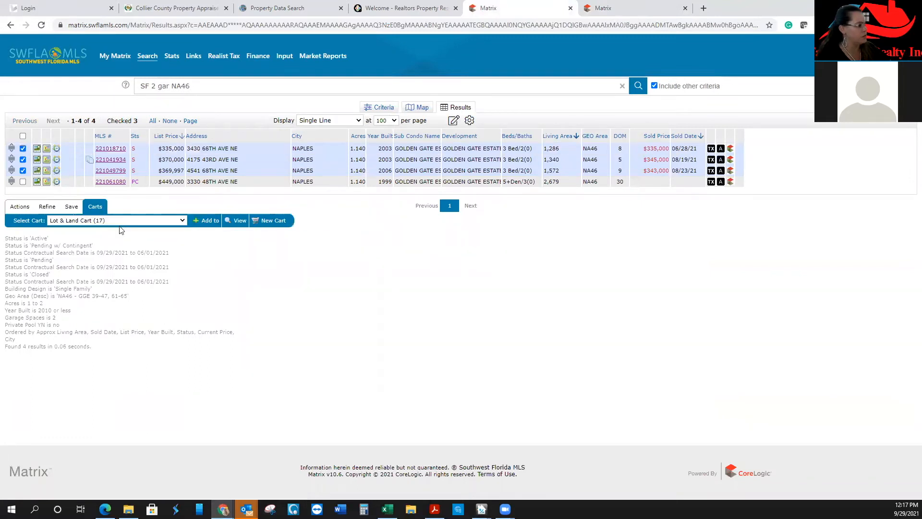
{"action": "left_click", "coordinate": [129, 220]}
{"action": "scroll", "coordinate": [122, 365], "scroll_direction": "down", "scroll_amount": 2}
{"action": "scroll", "coordinate": [119, 378], "scroll_direction": "down", "scroll_amount": 2}
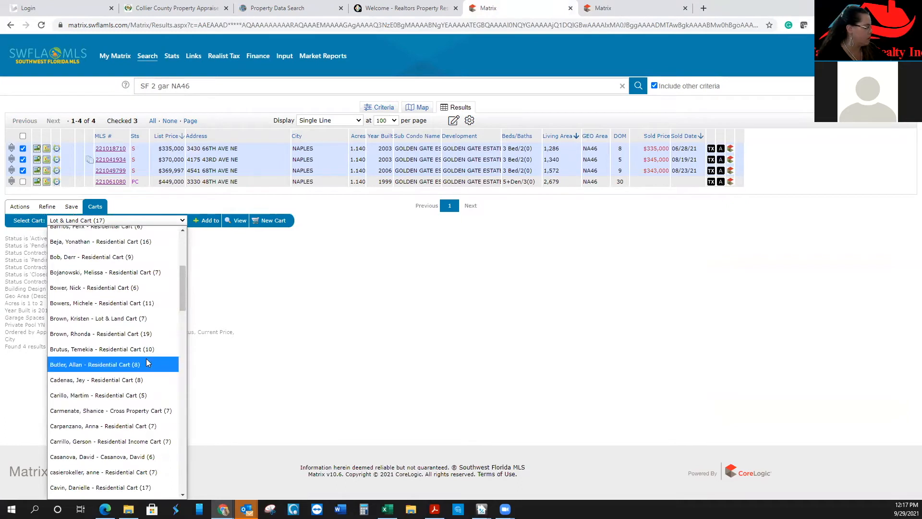
{"action": "scroll", "coordinate": [122, 403], "scroll_direction": "down", "scroll_amount": 6}
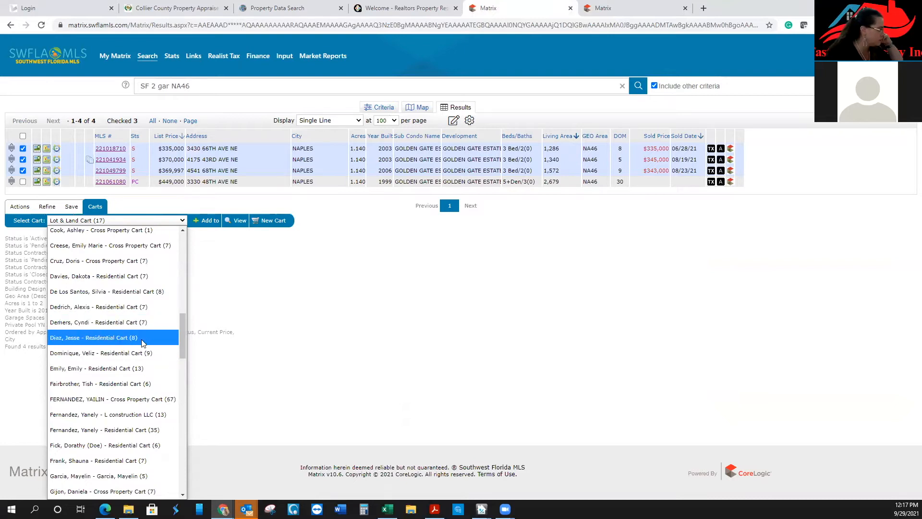
{"action": "scroll", "coordinate": [142, 346], "scroll_direction": "down", "scroll_amount": 8}
{"action": "scroll", "coordinate": [141, 352], "scroll_direction": "down", "scroll_amount": 9}
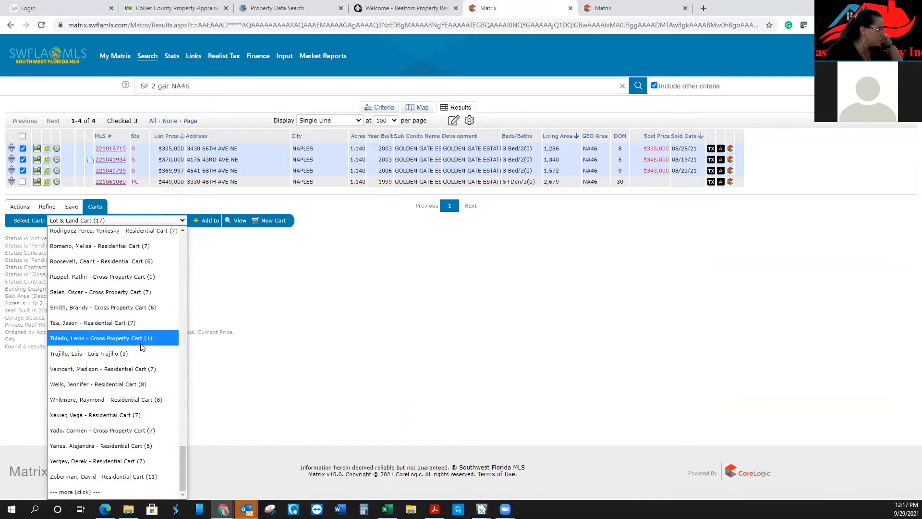
{"action": "scroll", "coordinate": [132, 349], "scroll_direction": "up", "scroll_amount": 10}
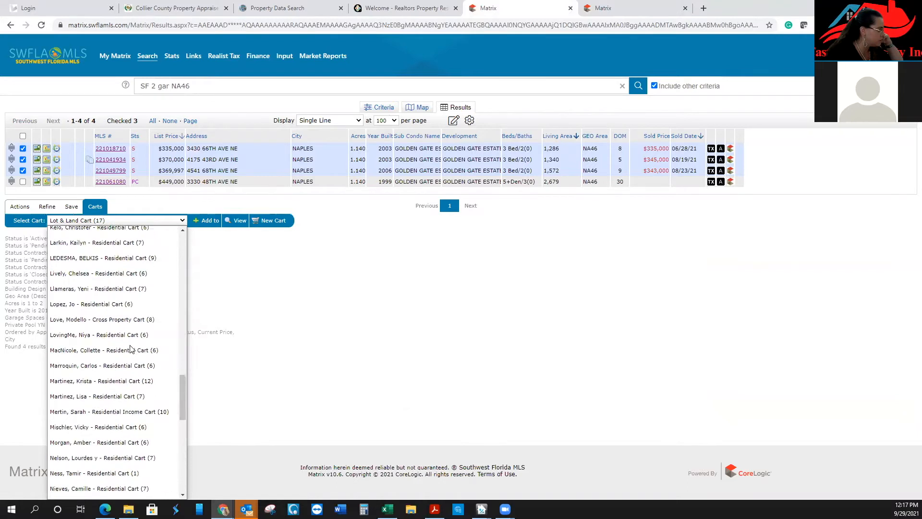
{"action": "scroll", "coordinate": [131, 349], "scroll_direction": "up", "scroll_amount": 6}
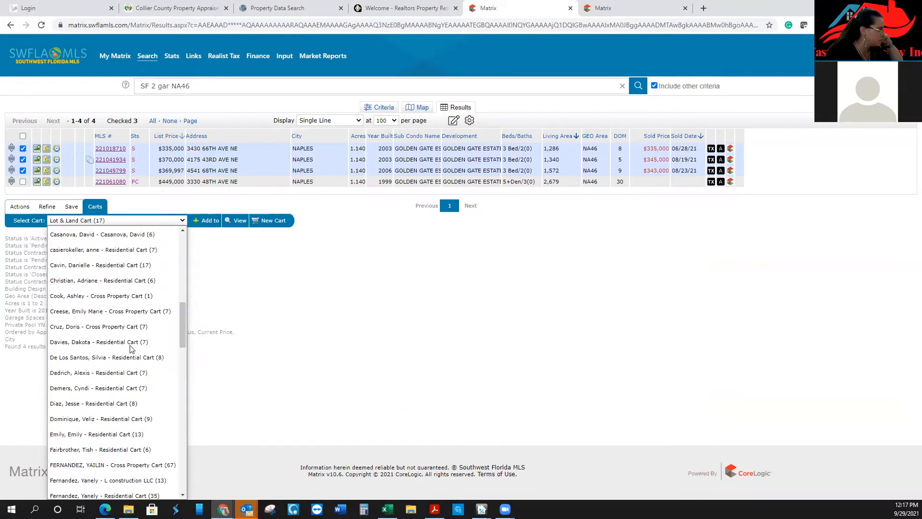
{"action": "scroll", "coordinate": [131, 349], "scroll_direction": "up", "scroll_amount": 6}
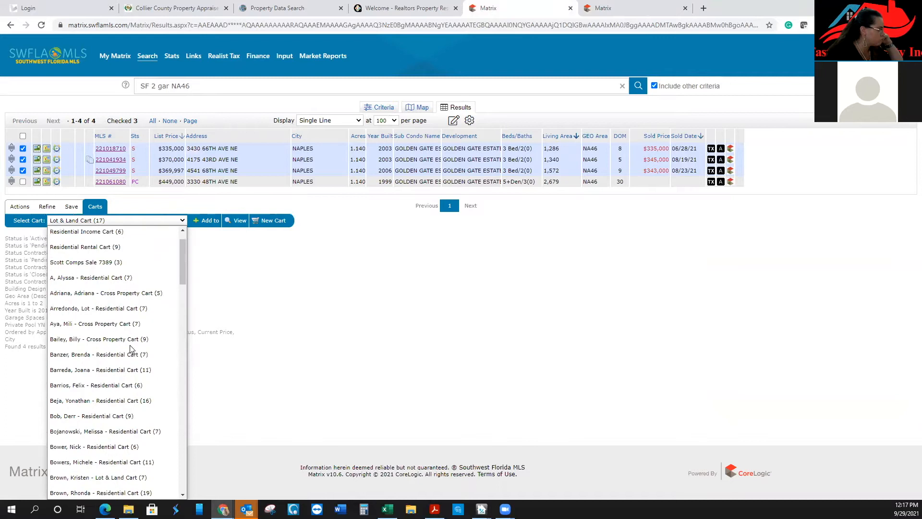
{"action": "scroll", "coordinate": [131, 349], "scroll_direction": "up", "scroll_amount": 1}
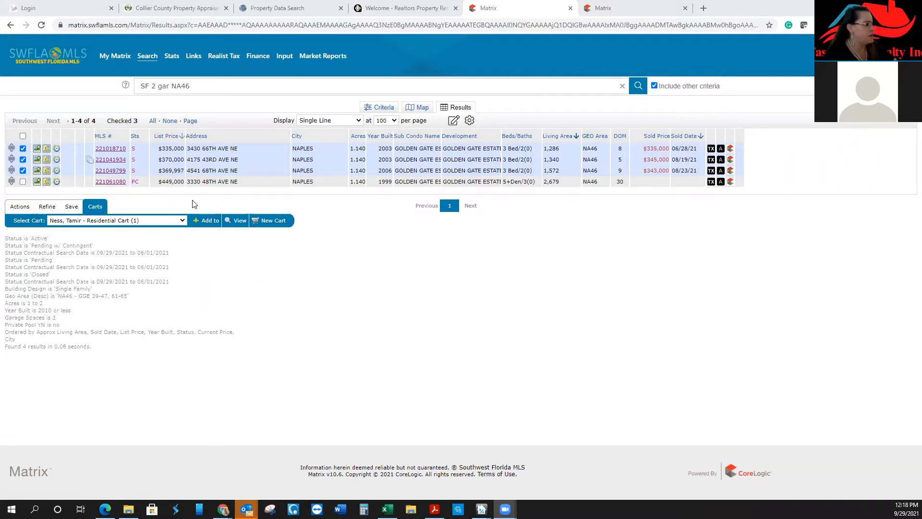
{"action": "left_click", "coordinate": [214, 221]}
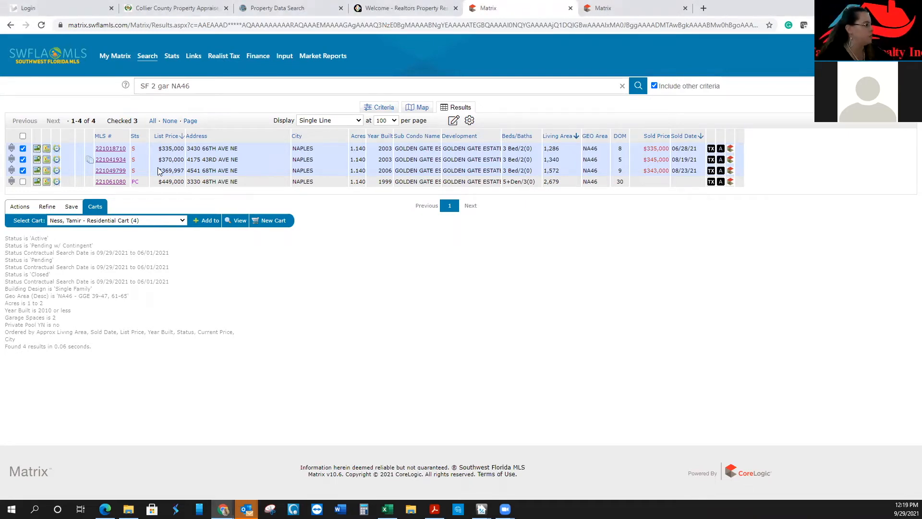
Return to the residential search criteria form holding the NA46 1–2 acre filters
{"action": "left_click", "coordinate": [379, 106]}
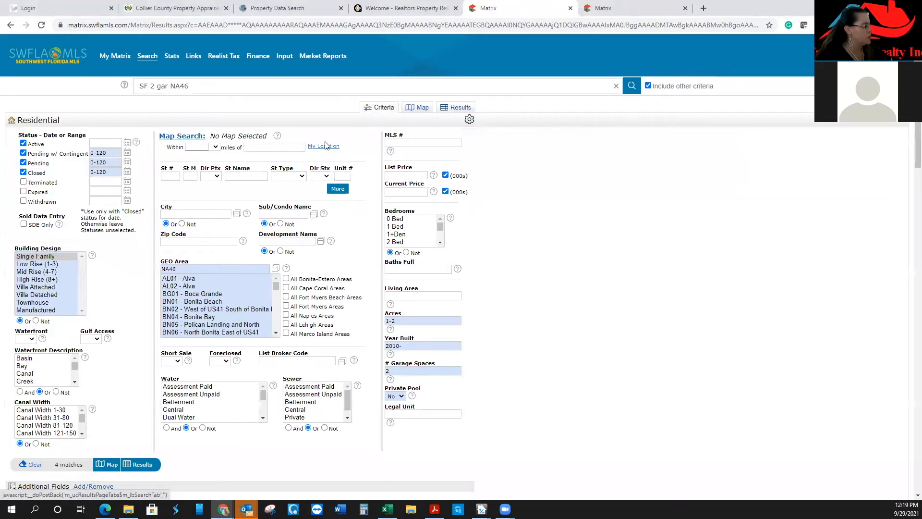
{"action": "left_click", "coordinate": [205, 270]}
{"action": "key", "text": "BackSpace"}
{"action": "type", "text": "7"}
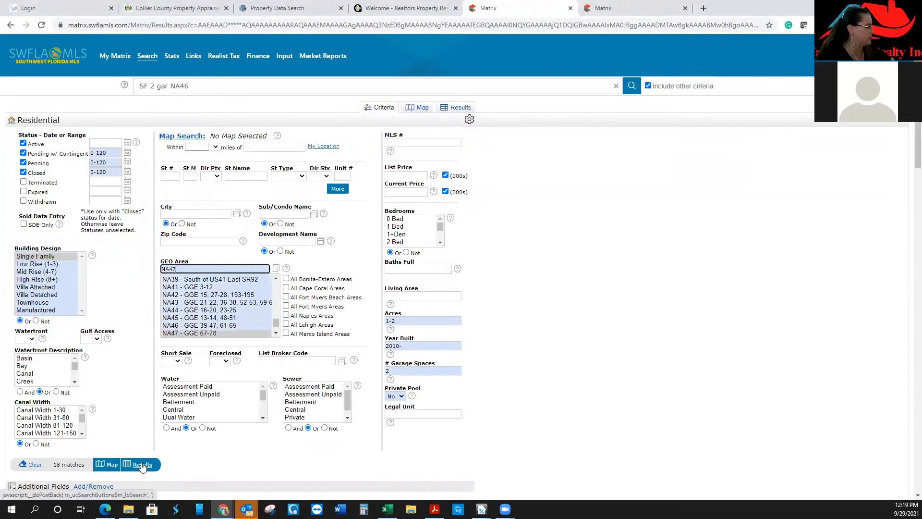
{"action": "left_click", "coordinate": [143, 466]}
{"action": "left_click", "coordinate": [142, 466]}
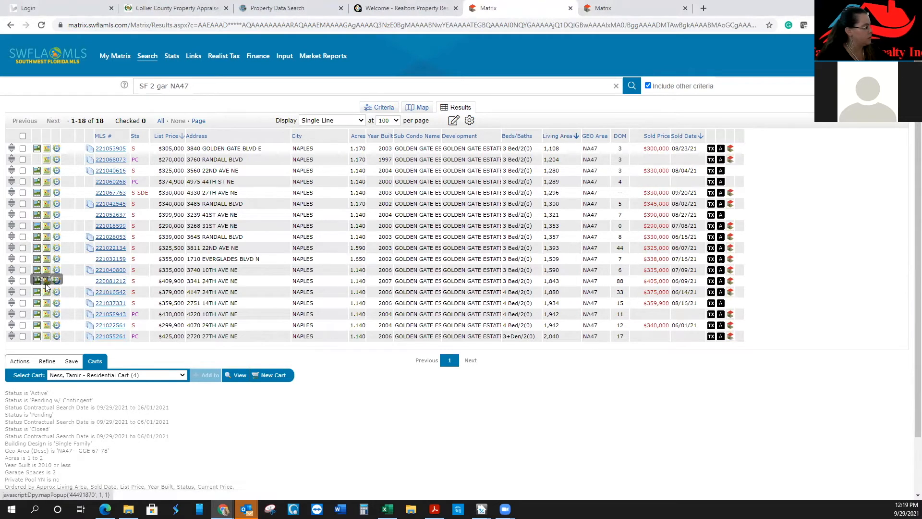
{"action": "left_click", "coordinate": [22, 281]}
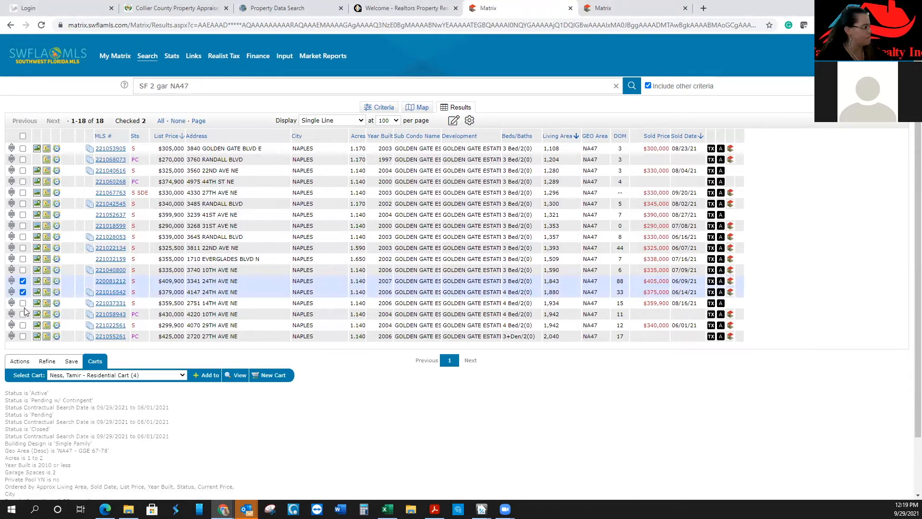
{"action": "left_click", "coordinate": [22, 303]}
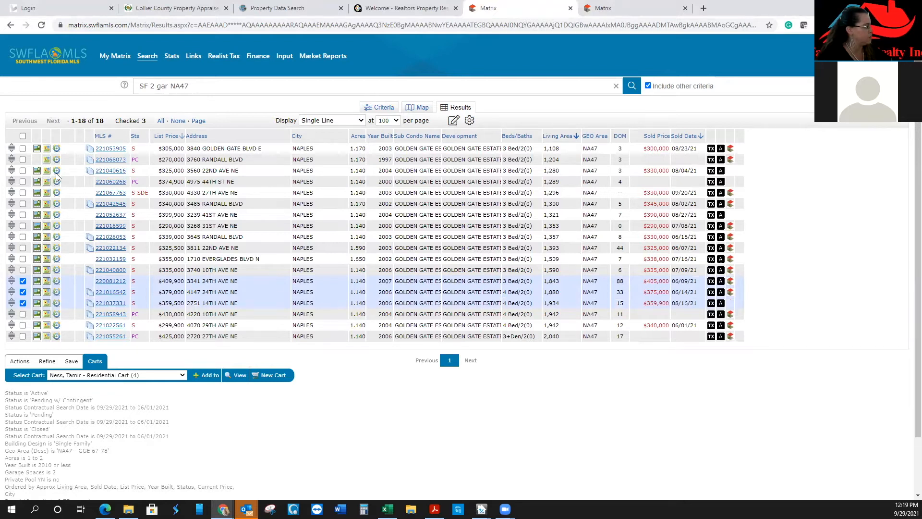
{"action": "left_click", "coordinate": [24, 160]}
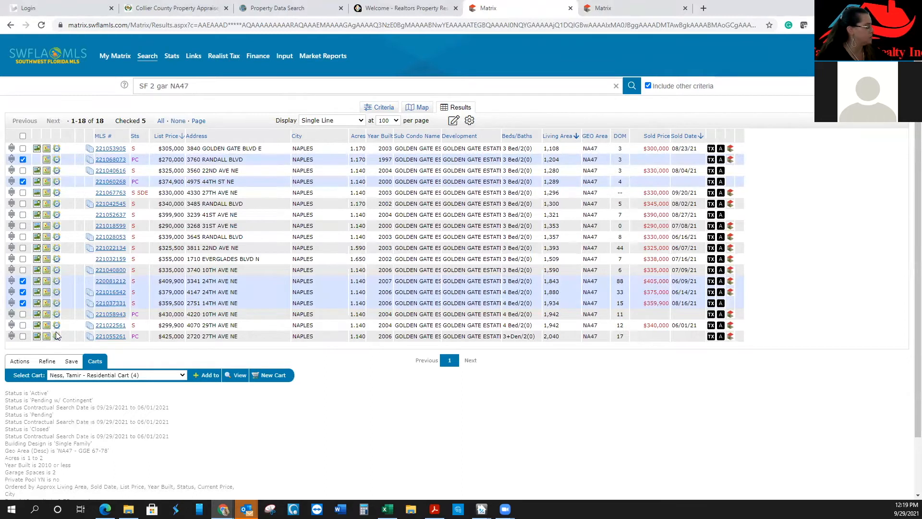
{"action": "left_click", "coordinate": [23, 336]}
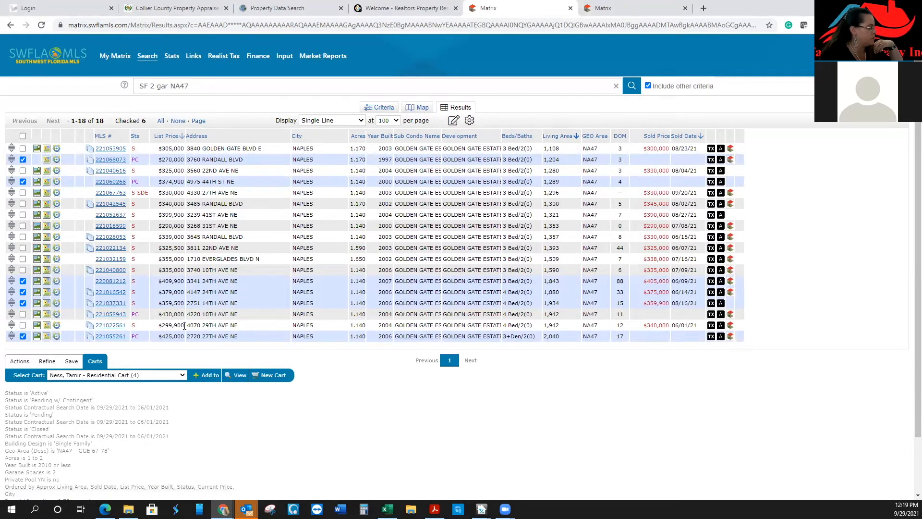
{"action": "left_click", "coordinate": [21, 363]}
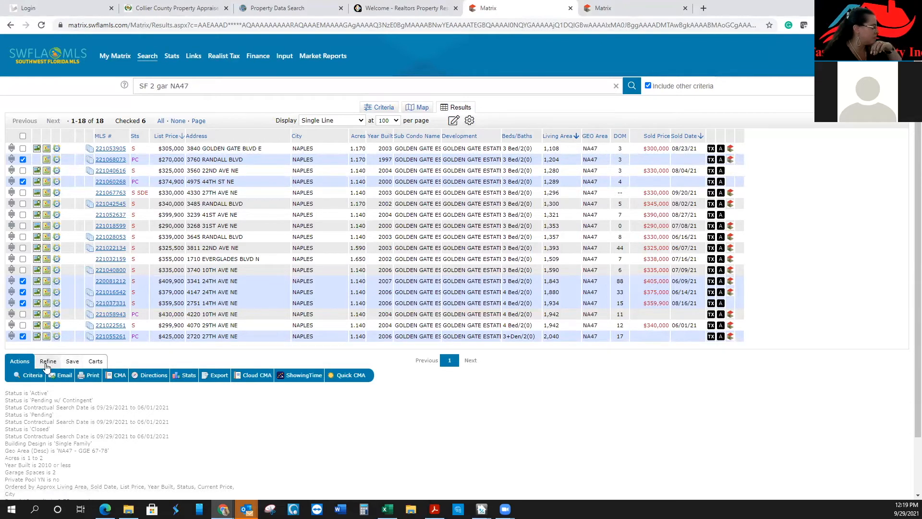
{"action": "left_click", "coordinate": [47, 366]}
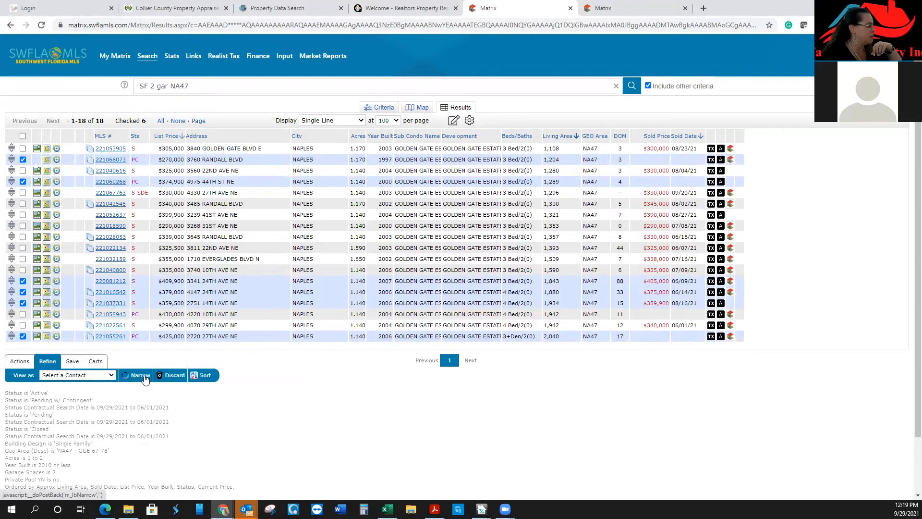
{"action": "left_click", "coordinate": [144, 377]}
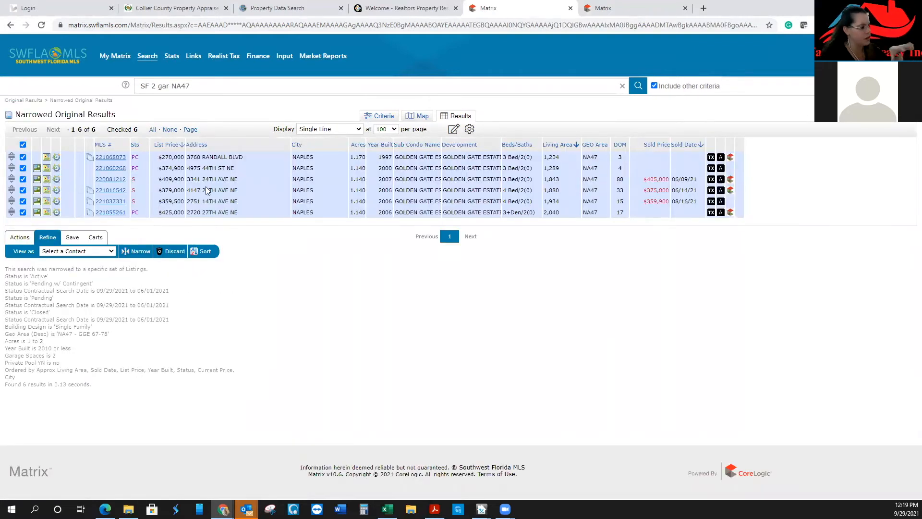
{"action": "left_click", "coordinate": [22, 145]}
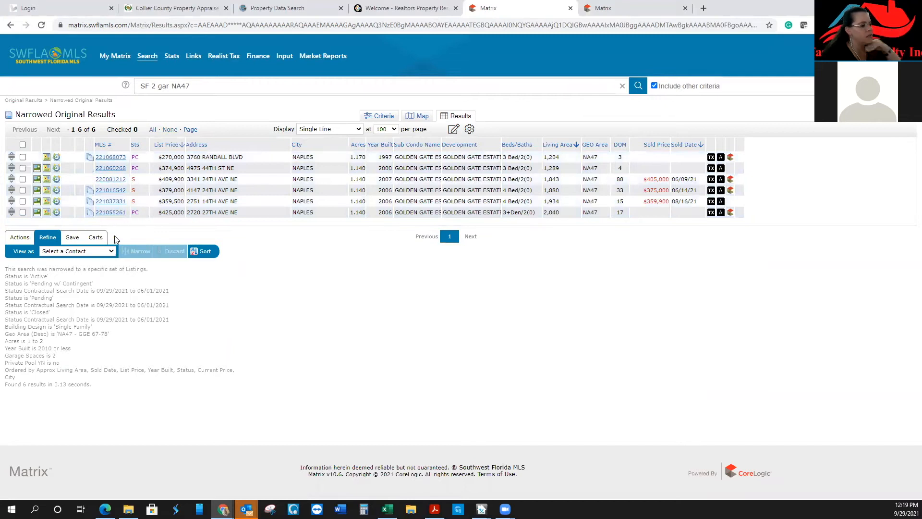
{"action": "left_click_drag", "start_coordinate": [11, 212], "coordinate": [13, 156]}
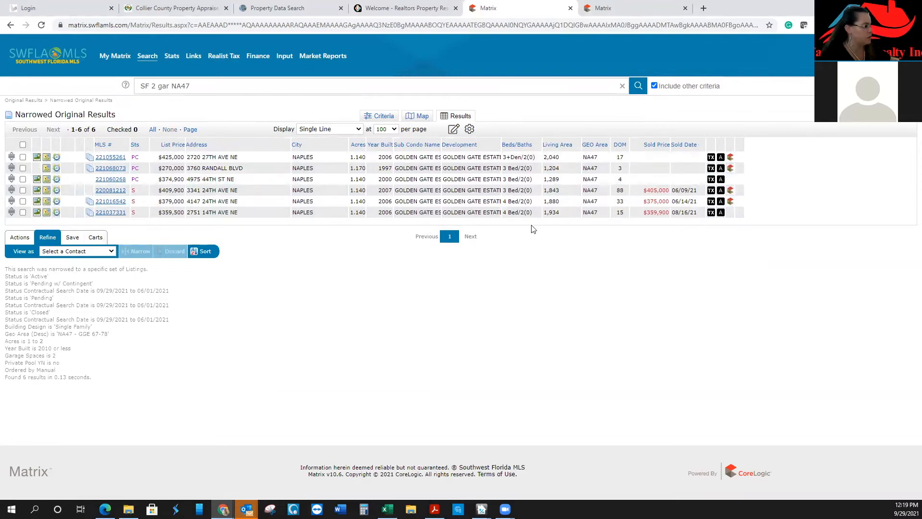
{"action": "left_click", "coordinate": [110, 213]}
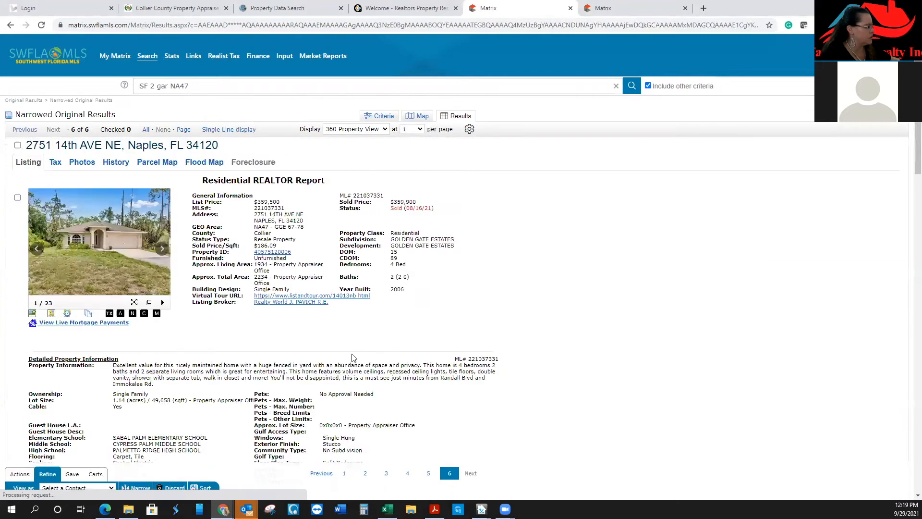
{"action": "left_click", "coordinate": [149, 302]}
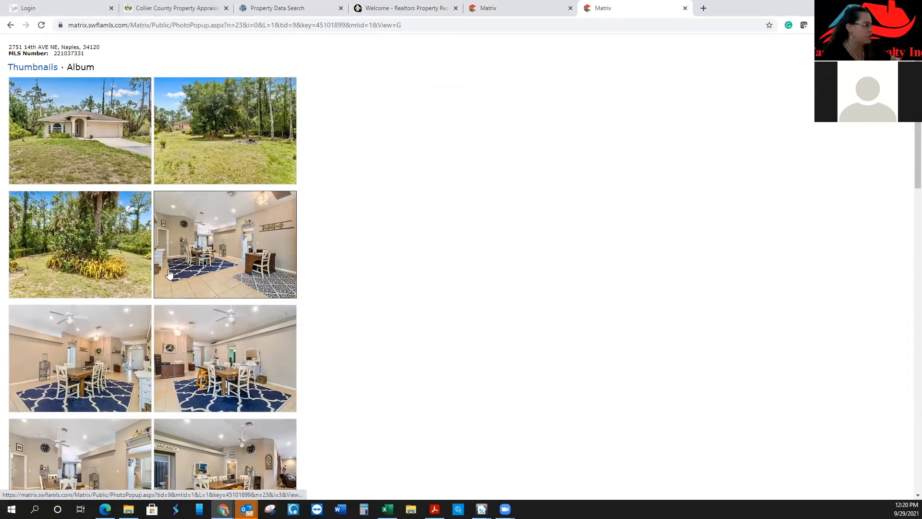
{"action": "scroll", "coordinate": [187, 260], "scroll_direction": "down", "scroll_amount": 6}
{"action": "scroll", "coordinate": [186, 257], "scroll_direction": "down", "scroll_amount": 9}
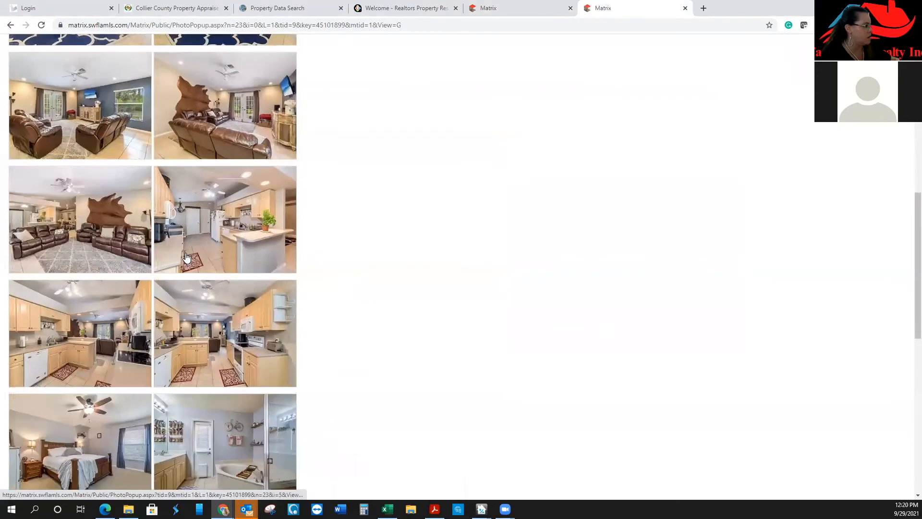
{"action": "scroll", "coordinate": [186, 258], "scroll_direction": "up", "scroll_amount": 3}
{"action": "left_click", "coordinate": [228, 139]}
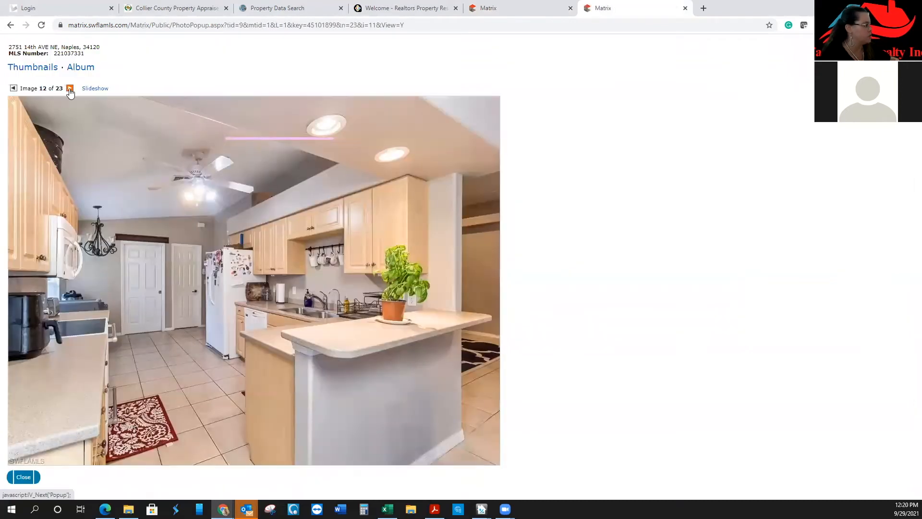
{"action": "left_click", "coordinate": [70, 91]}
{"action": "left_click", "coordinate": [70, 92]}
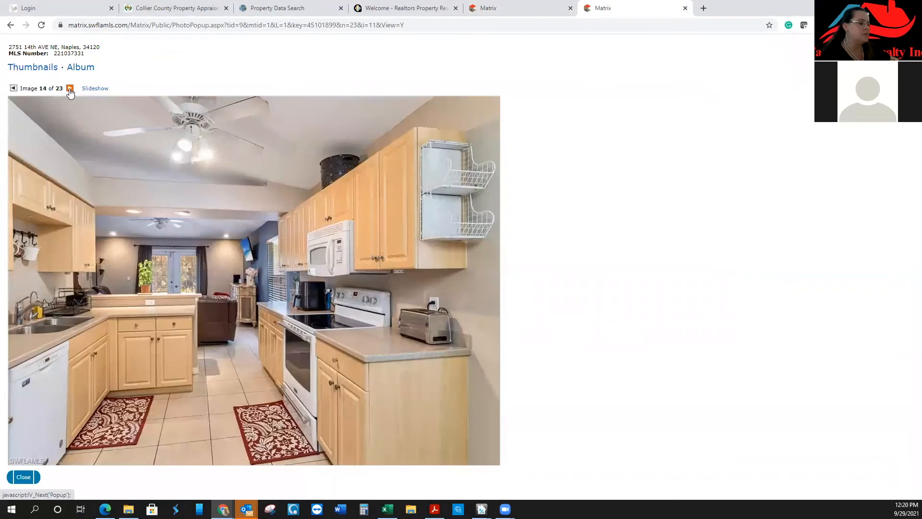
{"action": "left_click", "coordinate": [70, 91]}
{"action": "left_click", "coordinate": [70, 91]}
{"action": "left_click", "coordinate": [70, 88]}
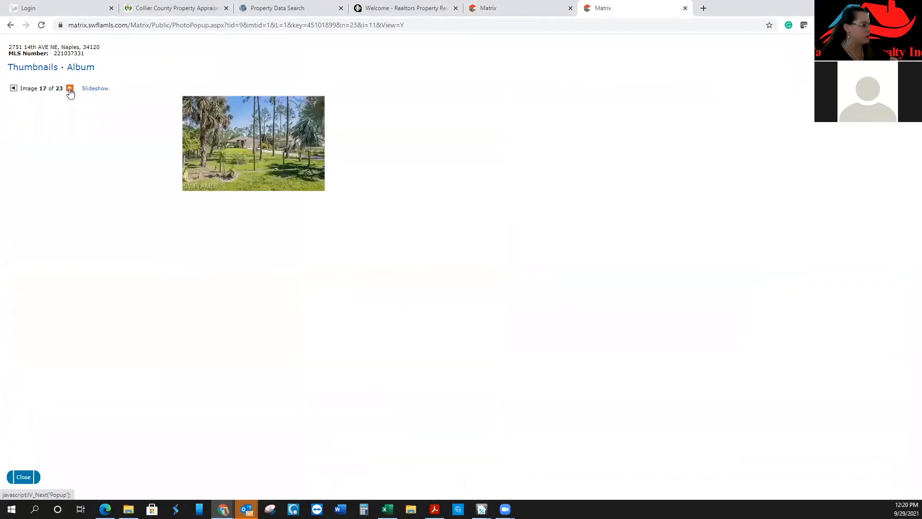
{"action": "left_click", "coordinate": [70, 88]}
{"action": "left_click", "coordinate": [70, 89]}
{"action": "left_click", "coordinate": [70, 89]}
{"action": "left_click", "coordinate": [70, 90]}
{"action": "left_click", "coordinate": [70, 90]}
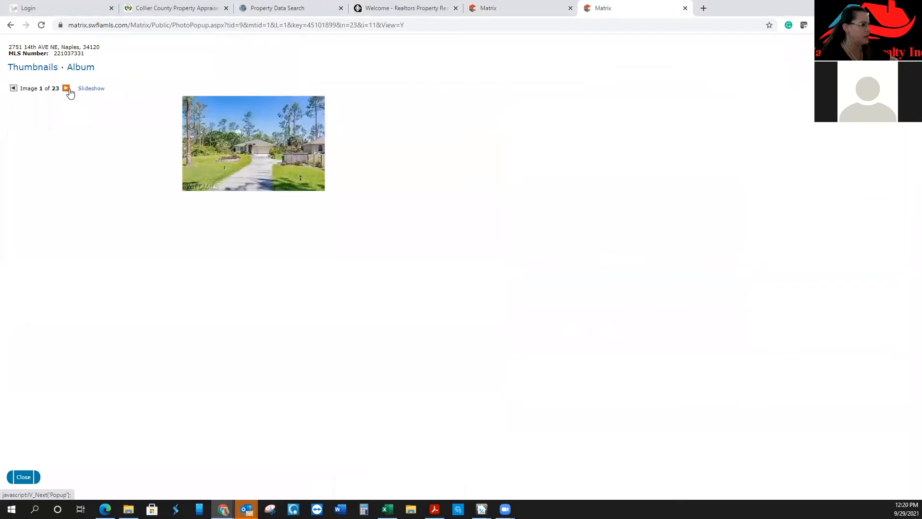
{"action": "left_click", "coordinate": [686, 8]}
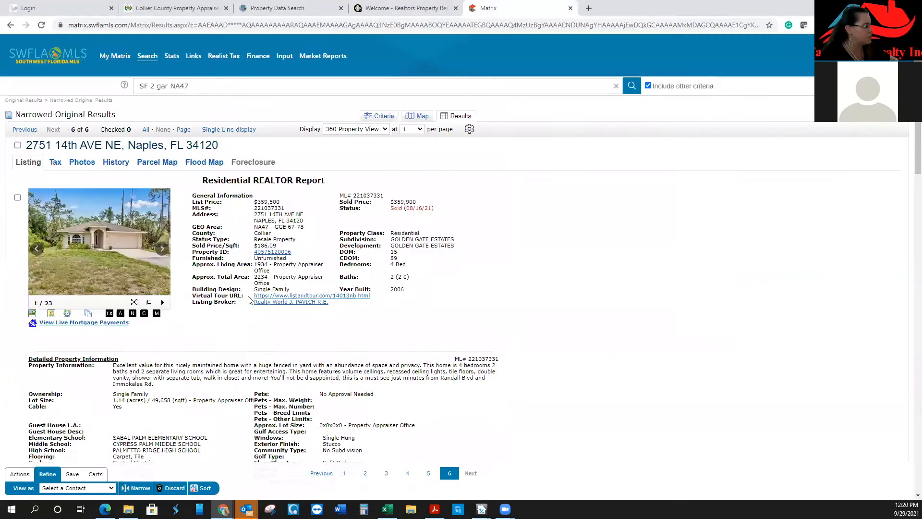
{"action": "left_click", "coordinate": [18, 145]}
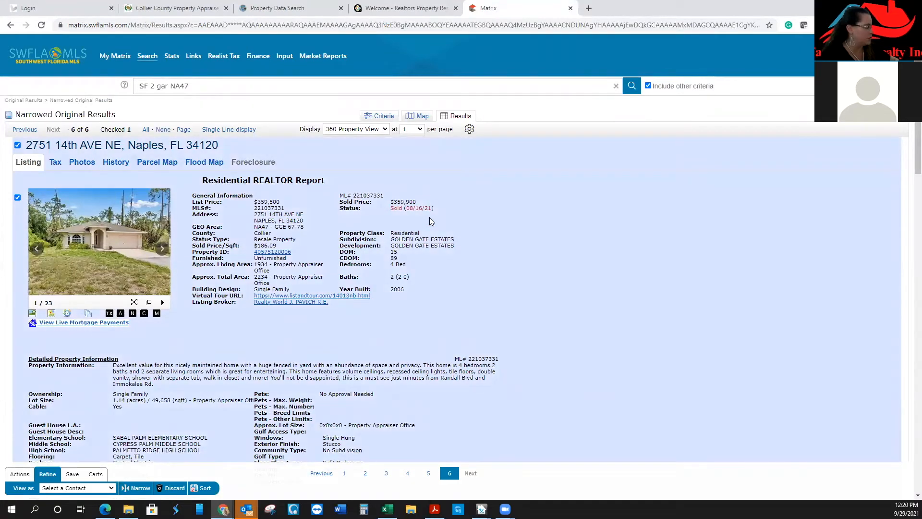
{"action": "scroll", "coordinate": [429, 221], "scroll_direction": "down", "scroll_amount": 1}
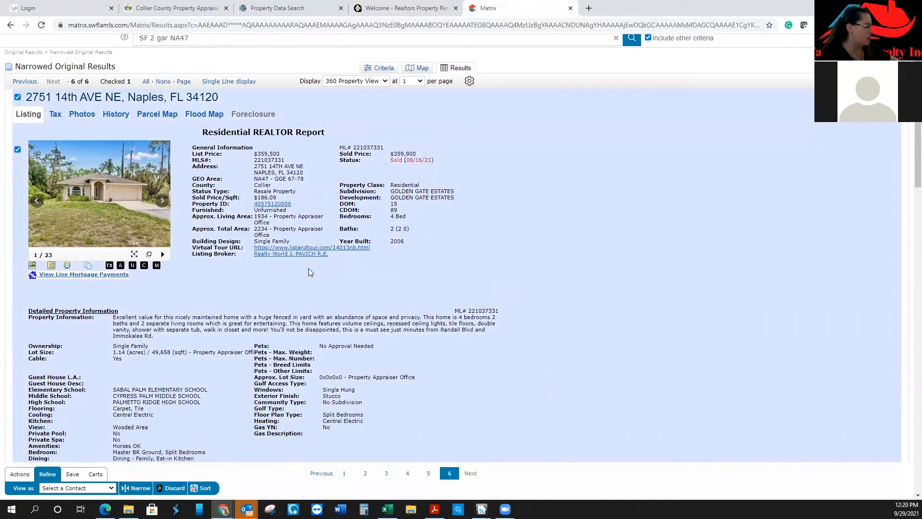
{"action": "scroll", "coordinate": [310, 267], "scroll_direction": "down", "scroll_amount": 5}
{"action": "scroll", "coordinate": [311, 271], "scroll_direction": "up", "scroll_amount": 6}
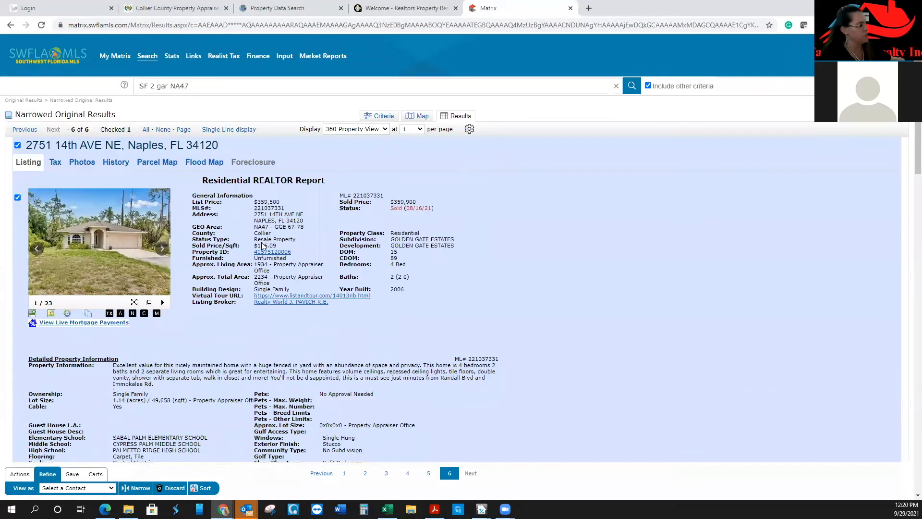
{"action": "left_click", "coordinate": [22, 131]}
{"action": "left_click", "coordinate": [148, 302]}
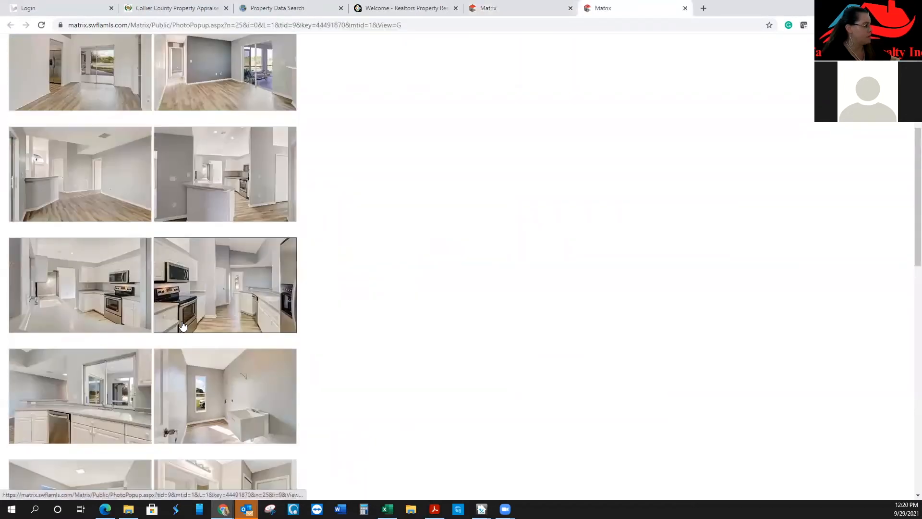
{"action": "left_click", "coordinate": [241, 280]}
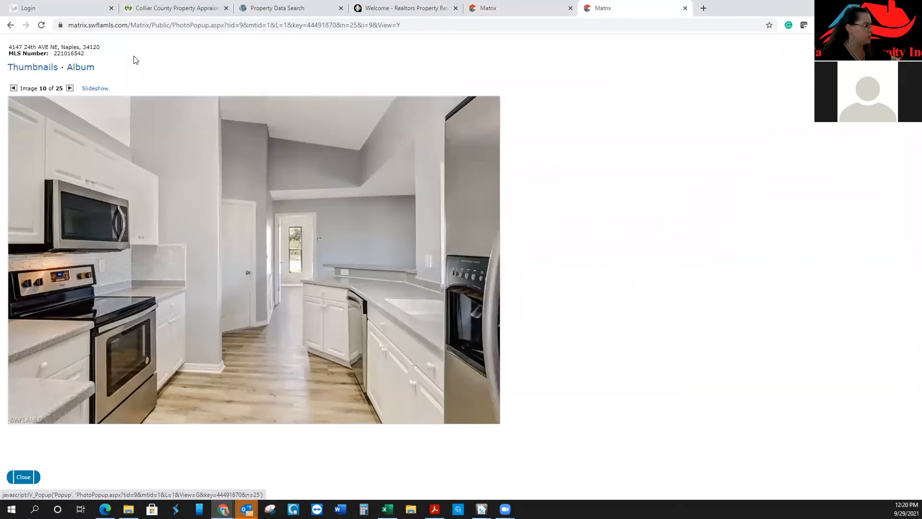
{"action": "left_click", "coordinate": [70, 89]}
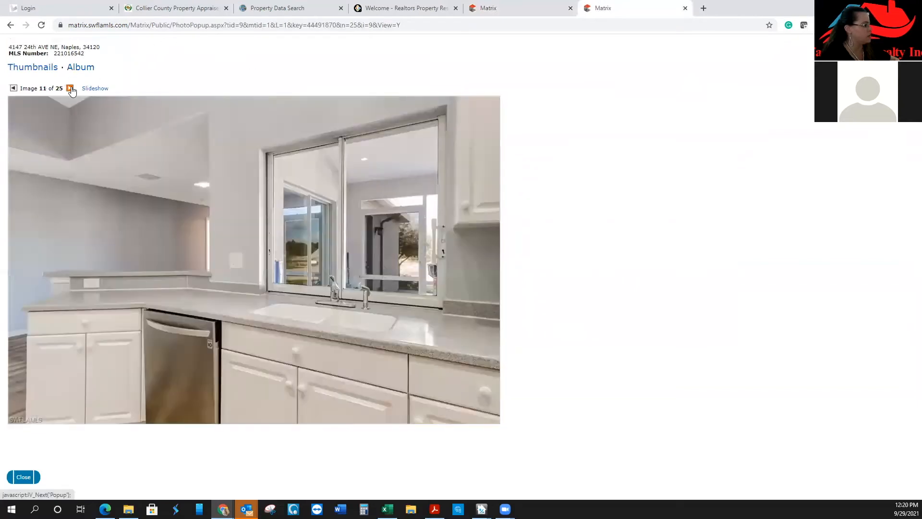
{"action": "left_click", "coordinate": [70, 88]}
{"action": "left_click", "coordinate": [71, 89]}
{"action": "left_click", "coordinate": [70, 88]}
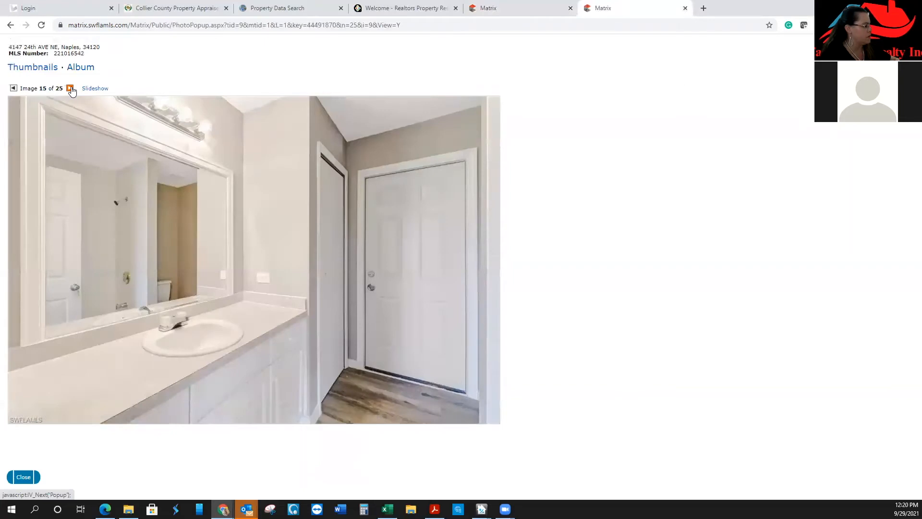
{"action": "left_click", "coordinate": [70, 89]}
{"action": "left_click", "coordinate": [70, 88]}
{"action": "left_click", "coordinate": [71, 88]}
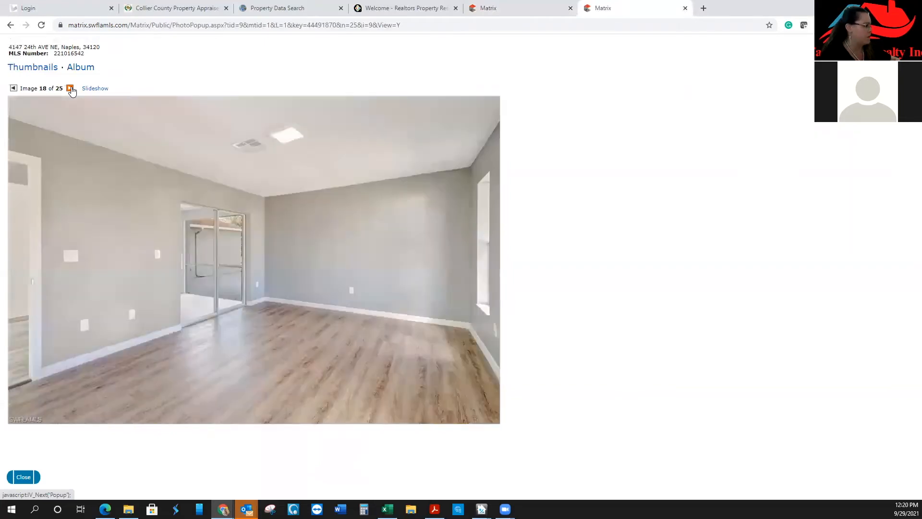
{"action": "left_click", "coordinate": [70, 89]}
{"action": "left_click", "coordinate": [70, 89]}
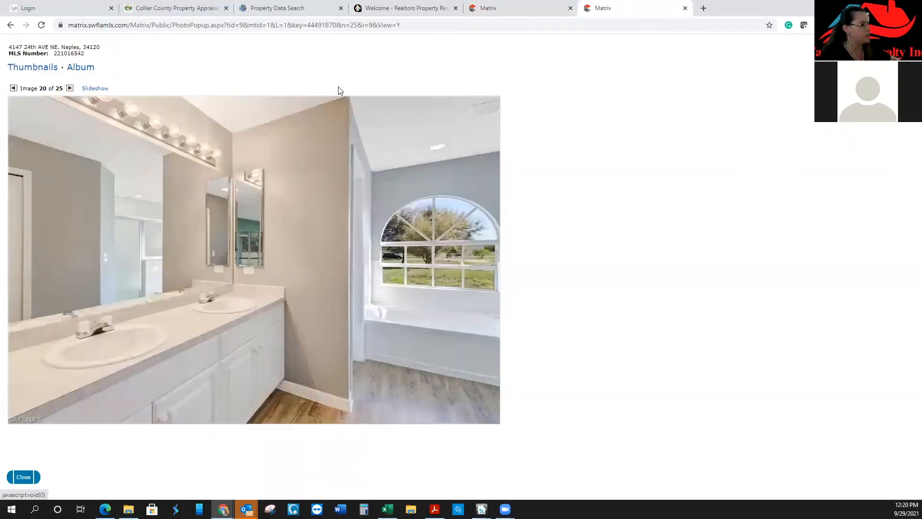
{"action": "left_click", "coordinate": [533, 8]}
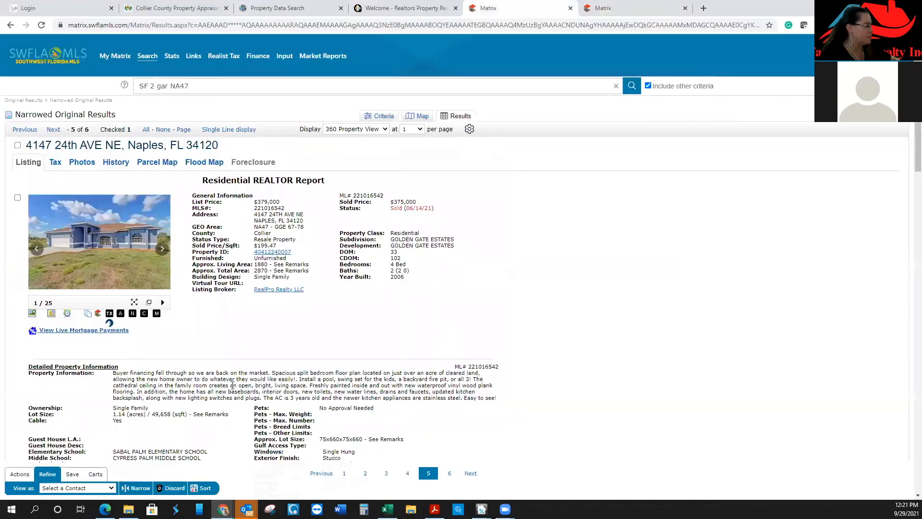
{"action": "scroll", "coordinate": [313, 325], "scroll_direction": "down", "scroll_amount": 4}
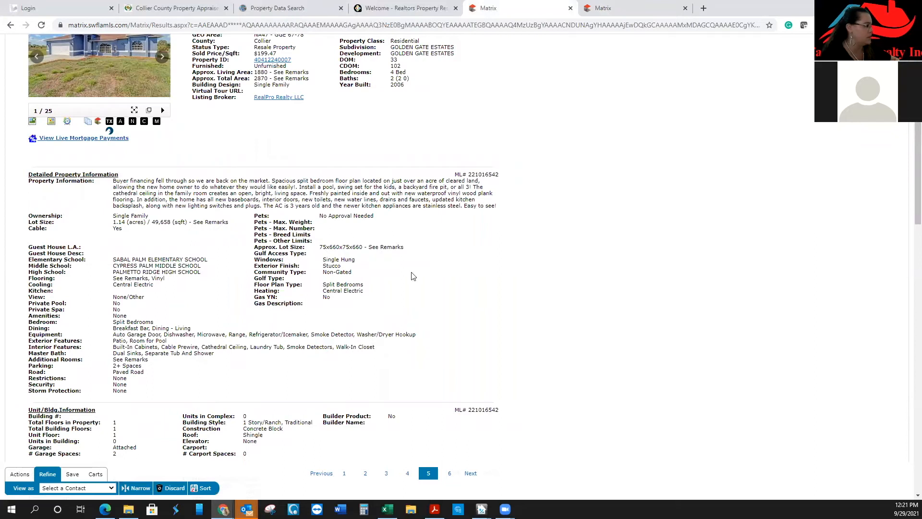
{"action": "scroll", "coordinate": [466, 319], "scroll_direction": "up", "scroll_amount": 4}
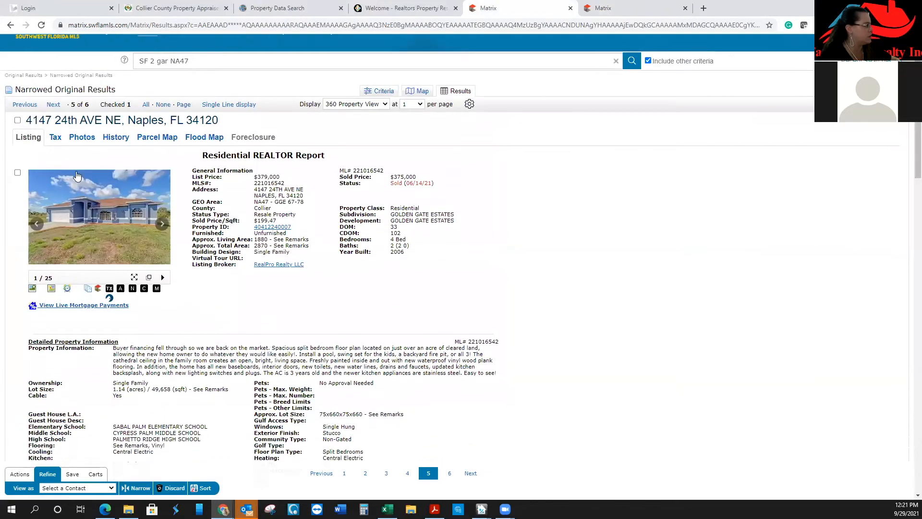
{"action": "left_click", "coordinate": [17, 120]}
{"action": "left_click", "coordinate": [22, 106]}
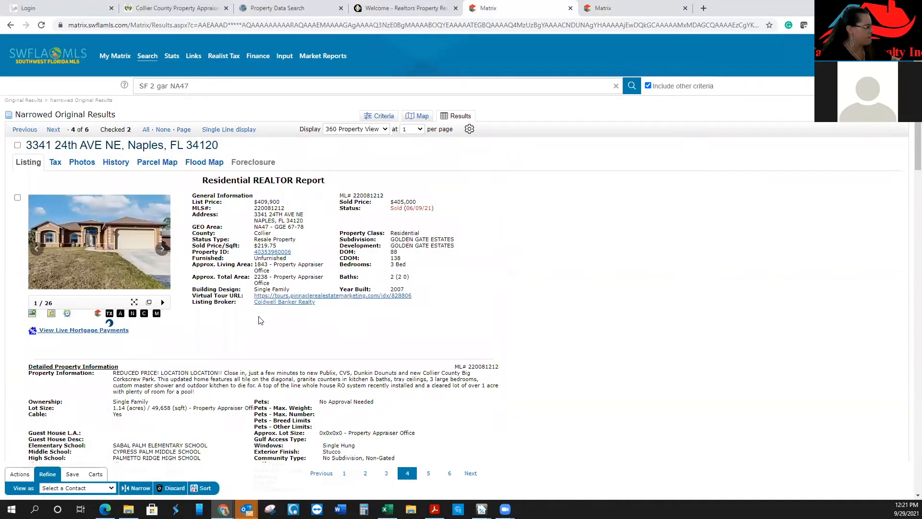
{"action": "left_click", "coordinate": [148, 303]}
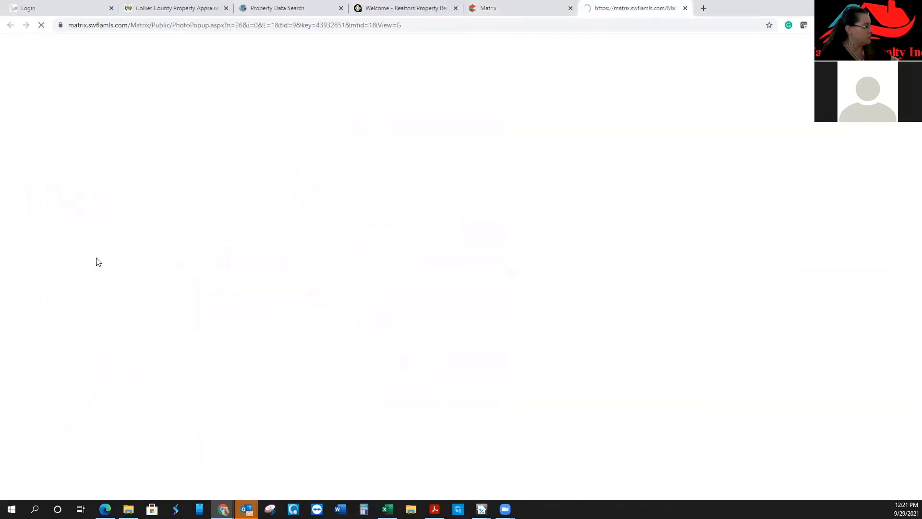
{"action": "scroll", "coordinate": [83, 251], "scroll_direction": "down", "scroll_amount": 5}
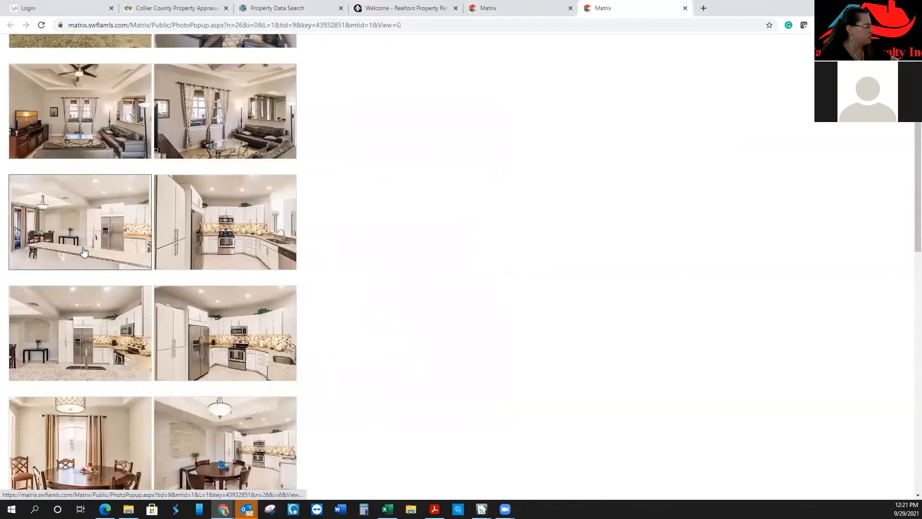
{"action": "left_click", "coordinate": [257, 313]}
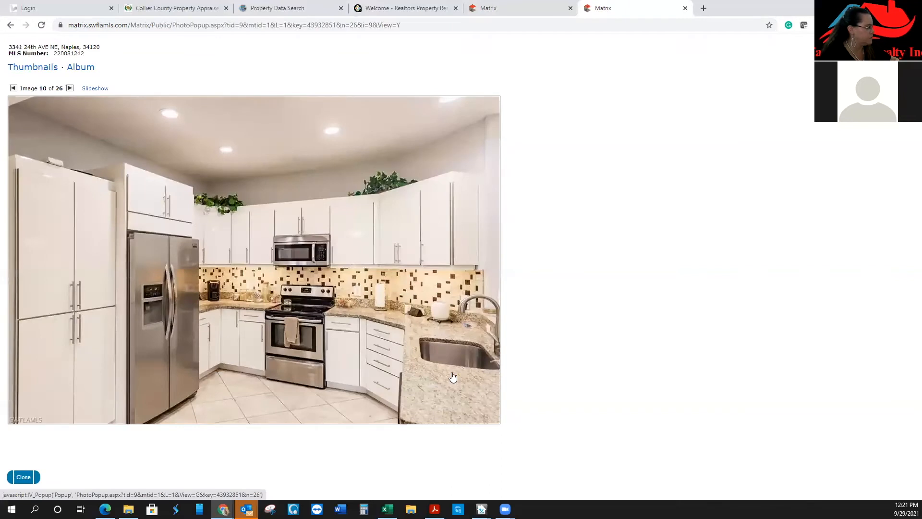
{"action": "left_click", "coordinate": [69, 88]}
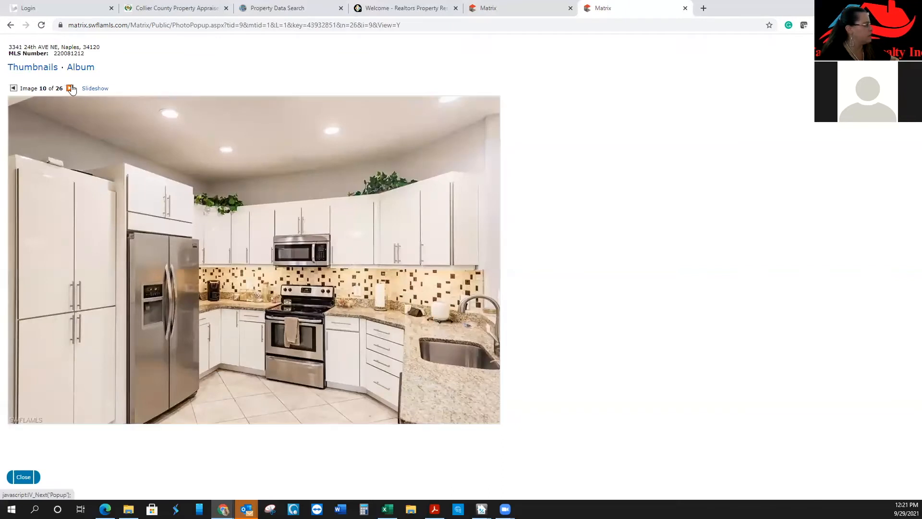
{"action": "left_click", "coordinate": [70, 88]}
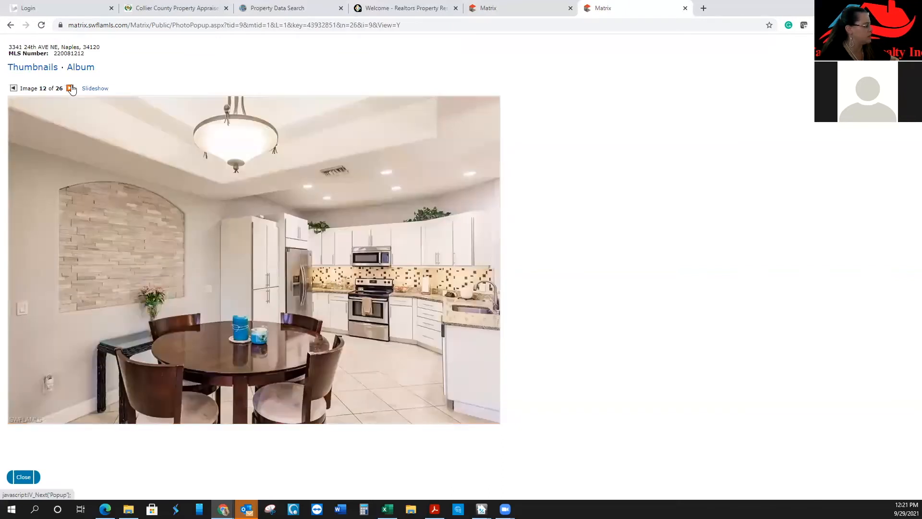
{"action": "left_click", "coordinate": [71, 88]}
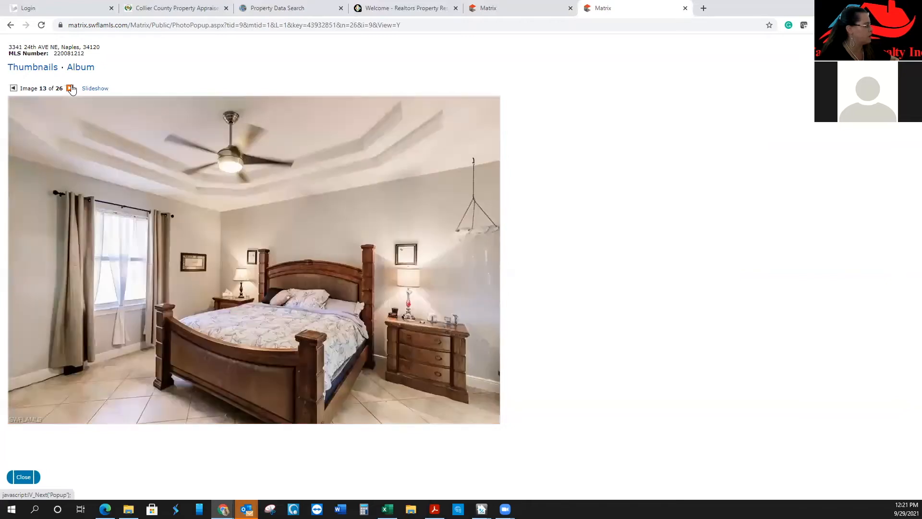
{"action": "left_click", "coordinate": [70, 89]}
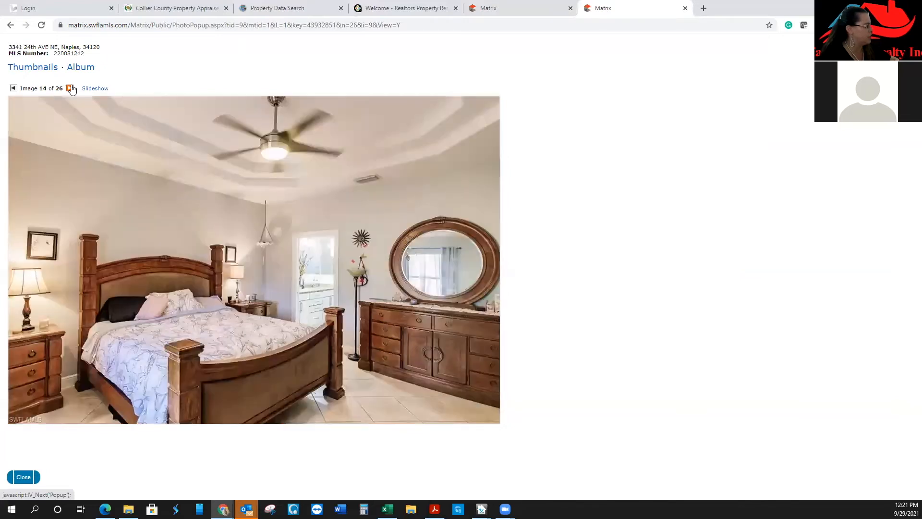
{"action": "left_click", "coordinate": [71, 89]}
{"action": "left_click", "coordinate": [70, 88]}
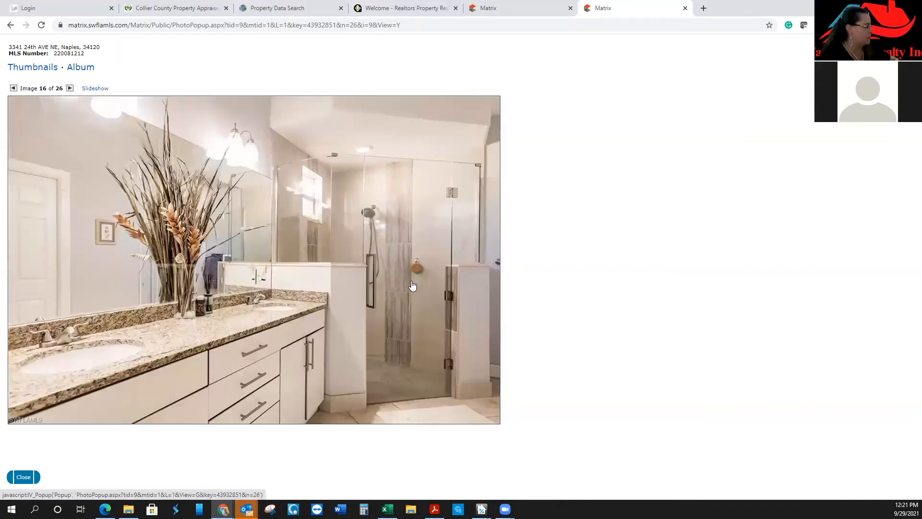
{"action": "left_click", "coordinate": [70, 88]}
{"action": "left_click", "coordinate": [70, 90]}
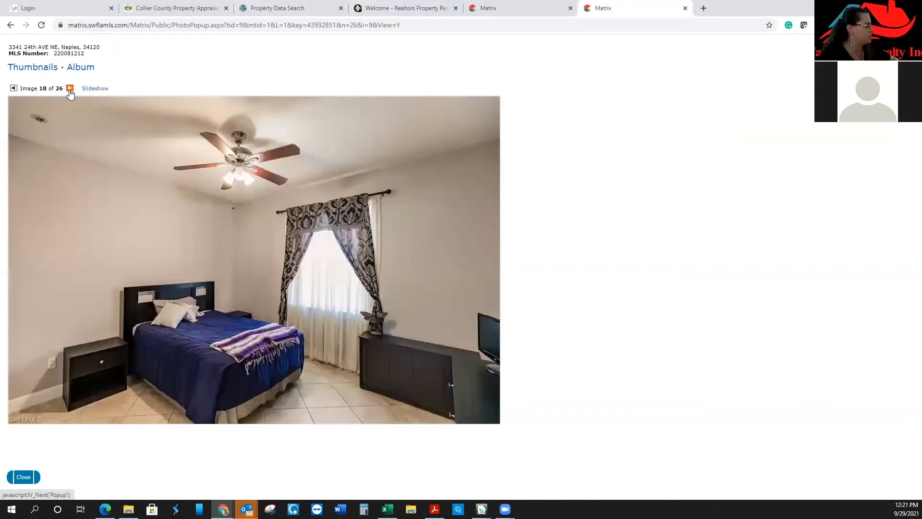
{"action": "left_click", "coordinate": [71, 91]}
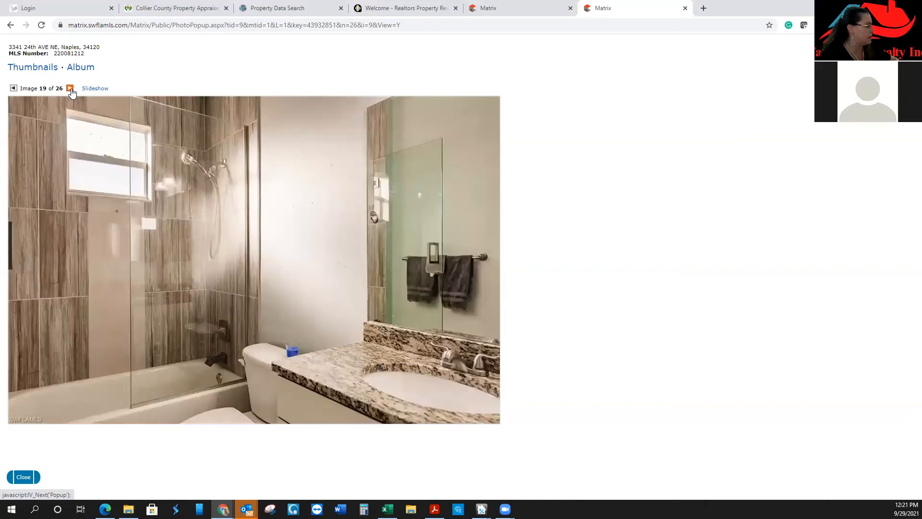
{"action": "left_click", "coordinate": [71, 90]}
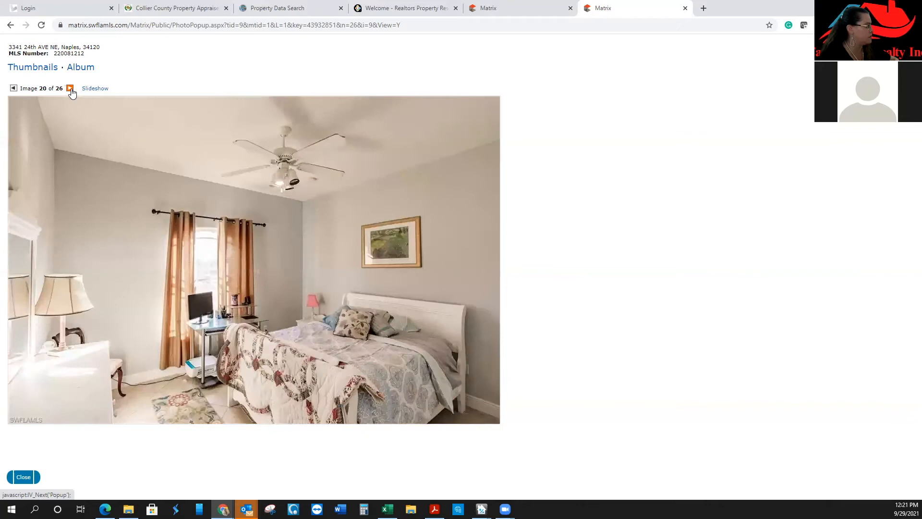
{"action": "left_click", "coordinate": [71, 90]}
{"action": "left_click", "coordinate": [71, 90]}
{"action": "left_click", "coordinate": [70, 90]}
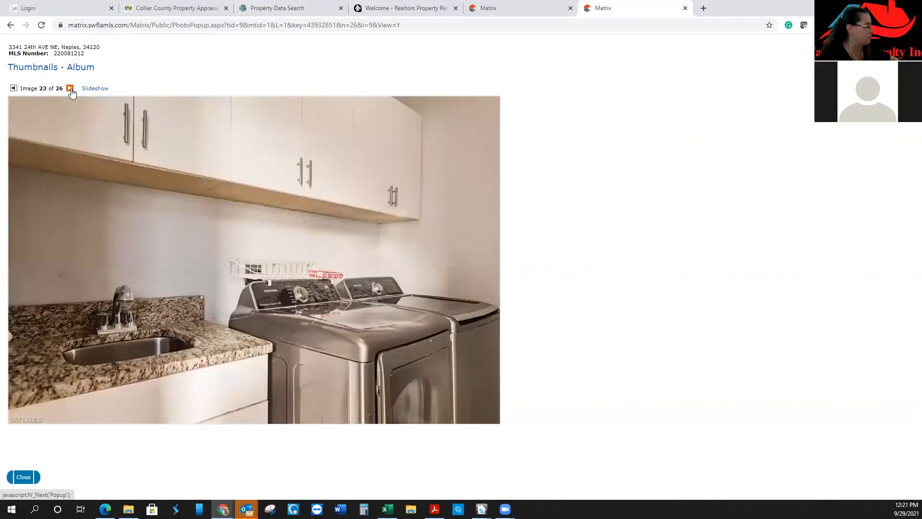
{"action": "left_click", "coordinate": [70, 91]}
{"action": "left_click", "coordinate": [70, 90]}
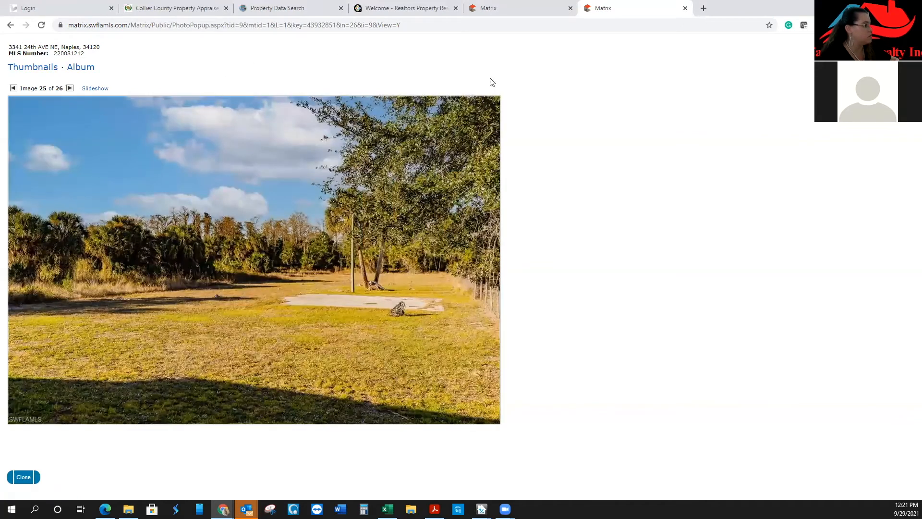
{"action": "left_click", "coordinate": [516, 9]}
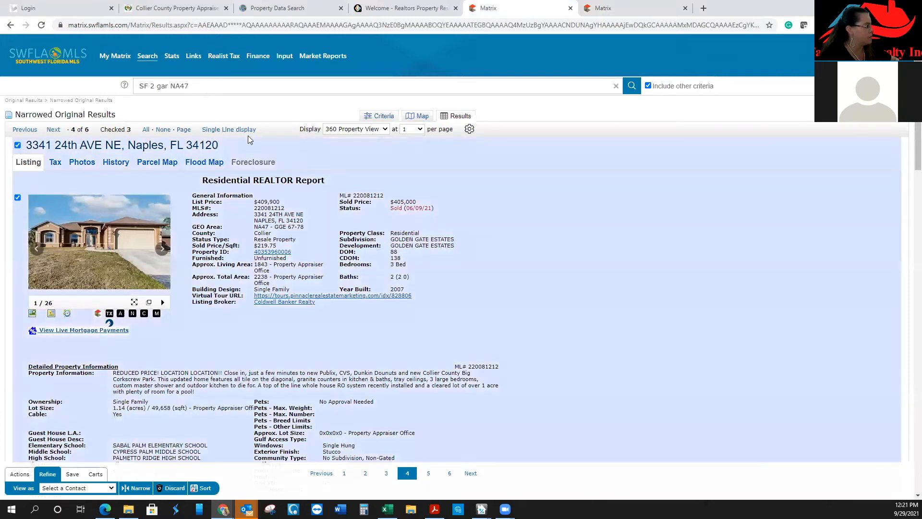
{"action": "left_click", "coordinate": [246, 129]}
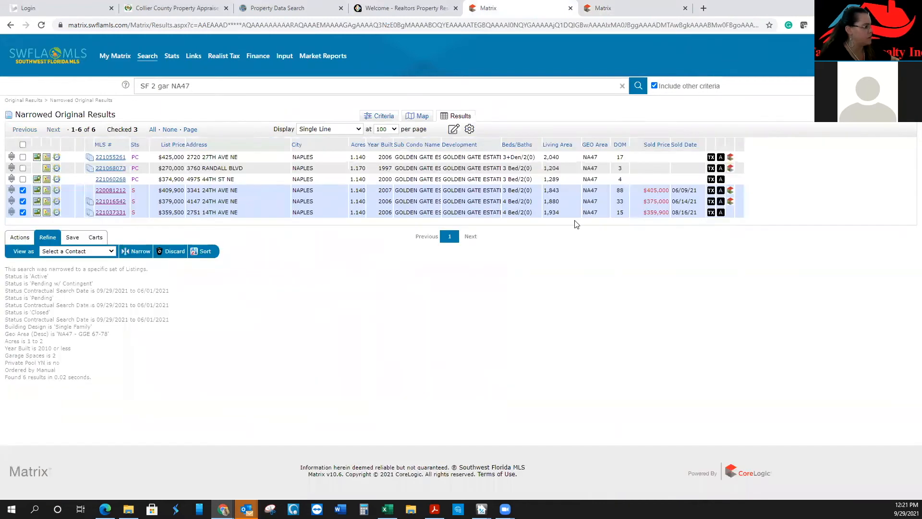
{"action": "left_click", "coordinate": [111, 179]}
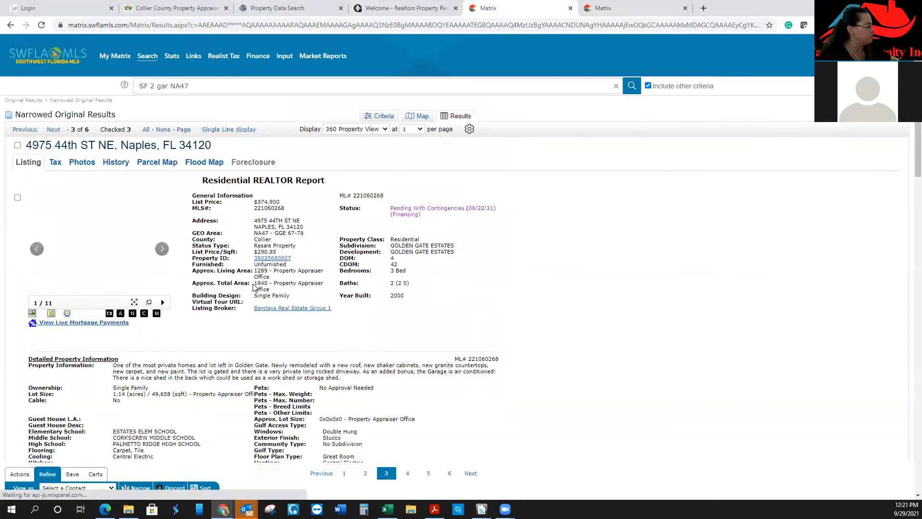
{"action": "left_click", "coordinate": [147, 302]}
{"action": "scroll", "coordinate": [289, 318], "scroll_direction": "down", "scroll_amount": 3}
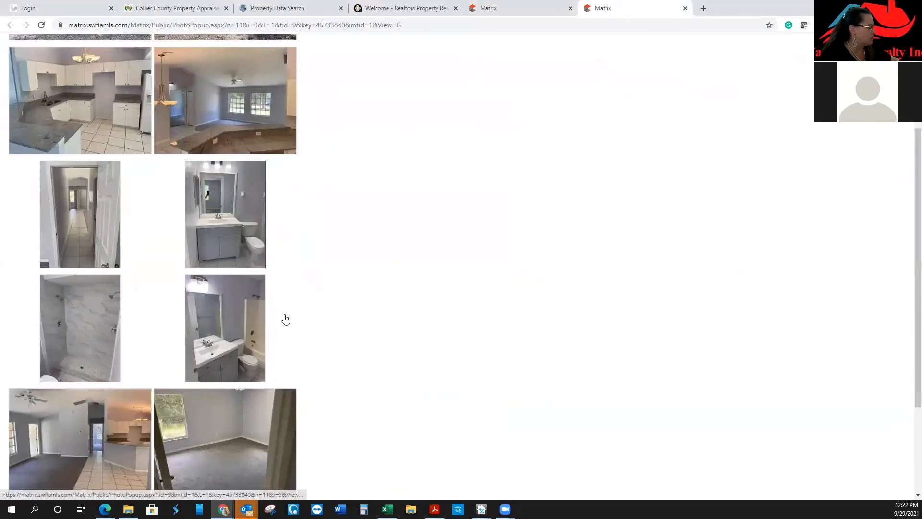
{"action": "scroll", "coordinate": [117, 336], "scroll_direction": "down", "scroll_amount": 3}
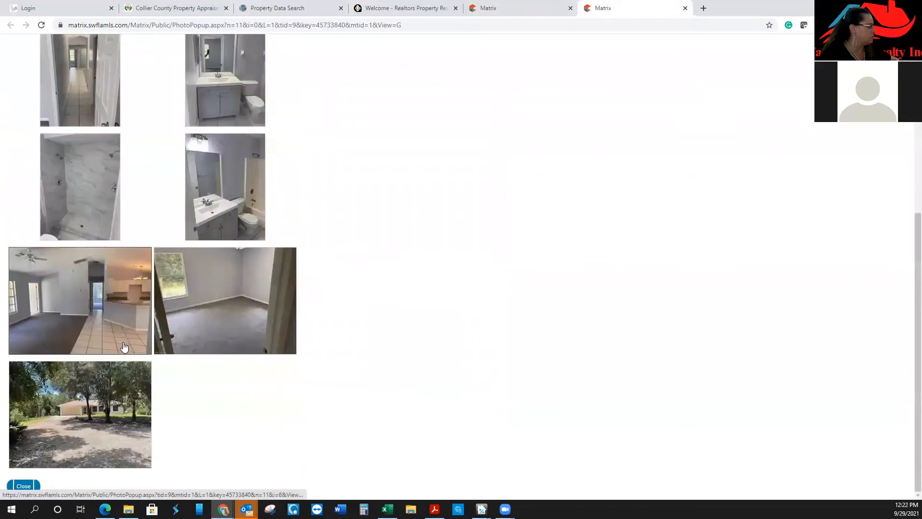
{"action": "scroll", "coordinate": [102, 344], "scroll_direction": "up", "scroll_amount": 4}
{"action": "scroll", "coordinate": [102, 345], "scroll_direction": "up", "scroll_amount": 2}
{"action": "left_click", "coordinate": [486, 8]}
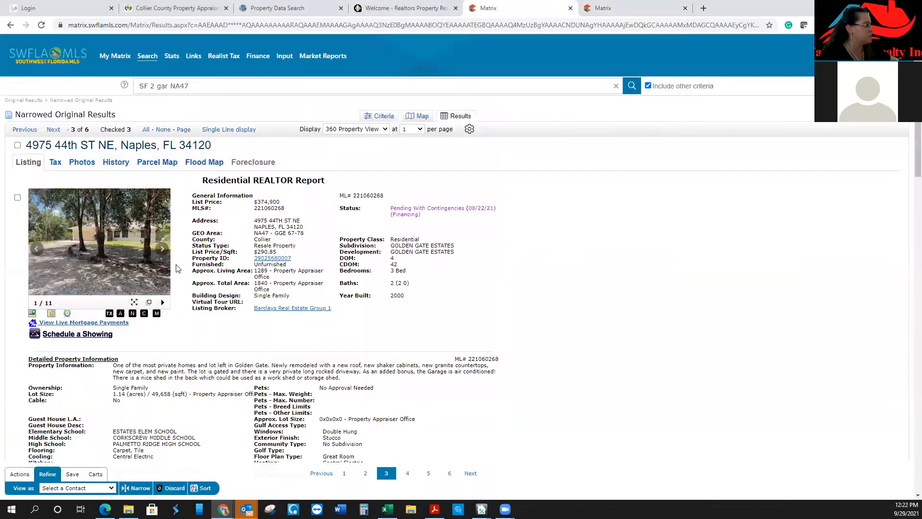
{"action": "left_click", "coordinate": [17, 145]}
{"action": "left_click", "coordinate": [25, 129]}
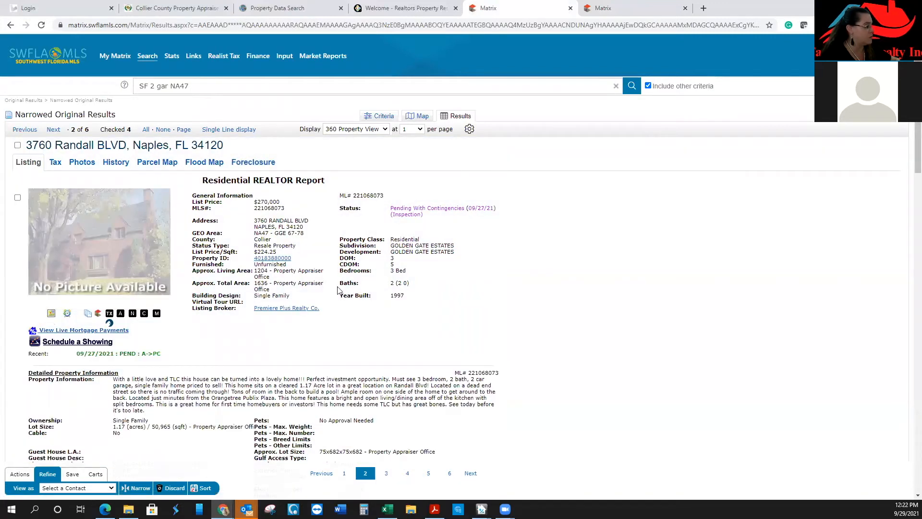
{"action": "left_click_drag", "start_coordinate": [163, 379], "coordinate": [190, 380]}
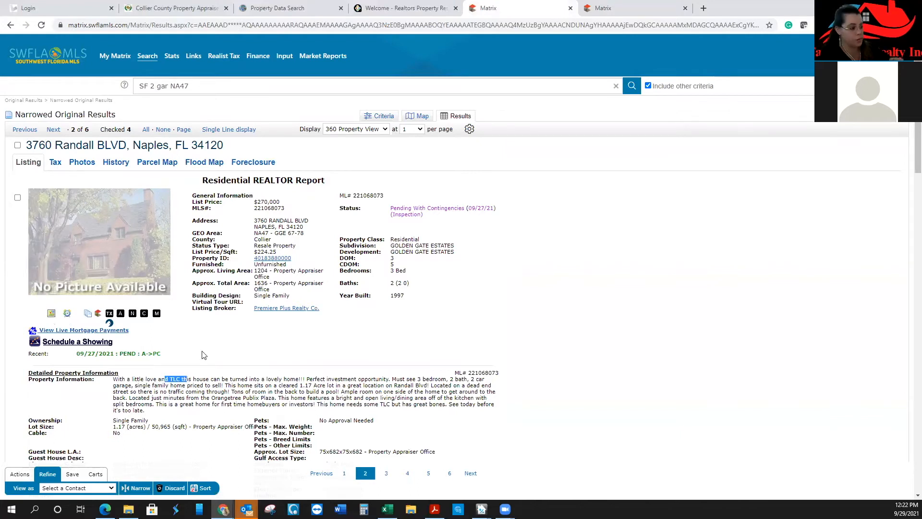
{"action": "left_click_drag", "start_coordinate": [282, 206], "coordinate": [253, 205]}
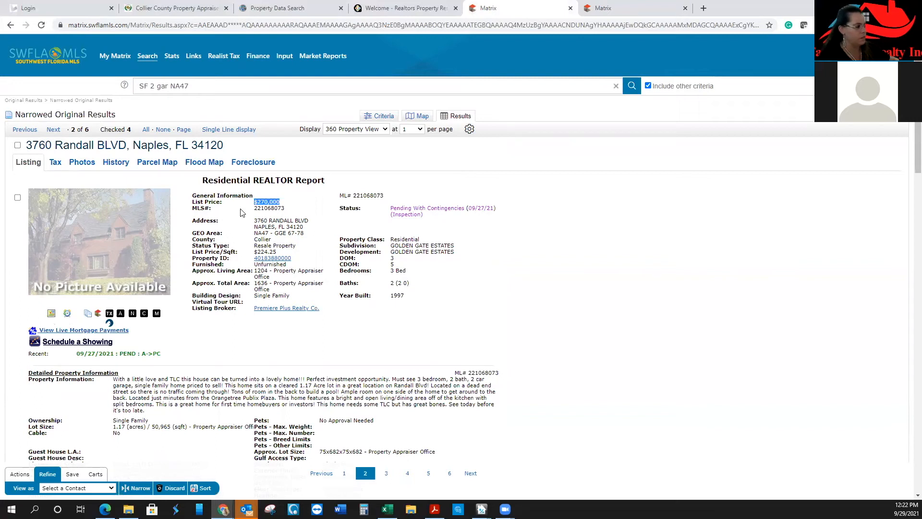
{"action": "left_click", "coordinate": [29, 131]}
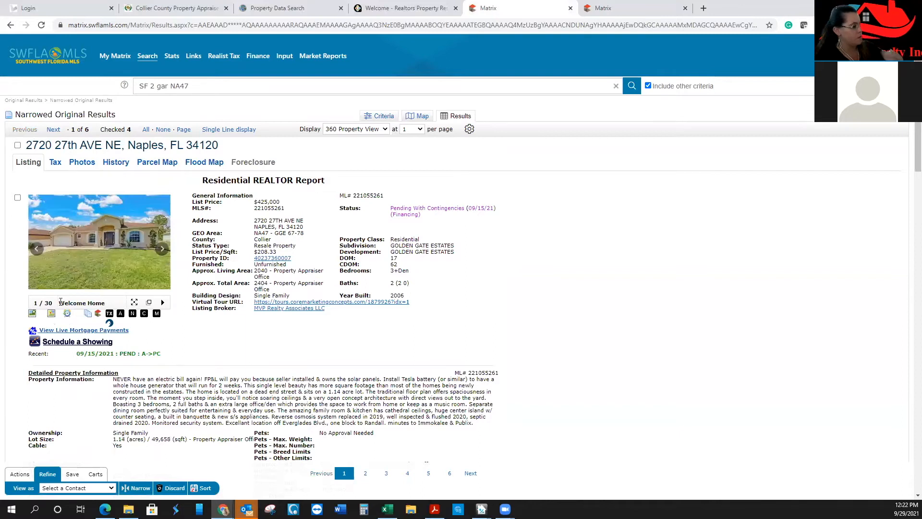
{"action": "left_click", "coordinate": [149, 302]}
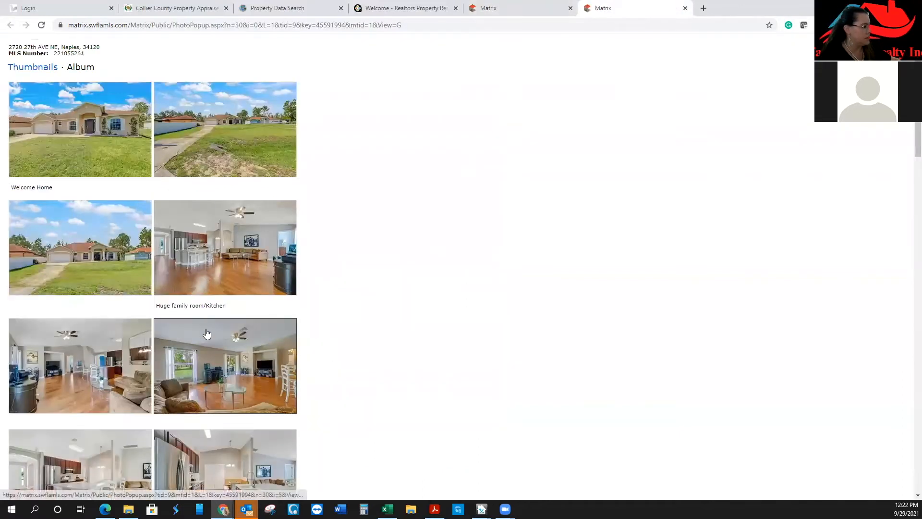
{"action": "left_click", "coordinate": [233, 264]}
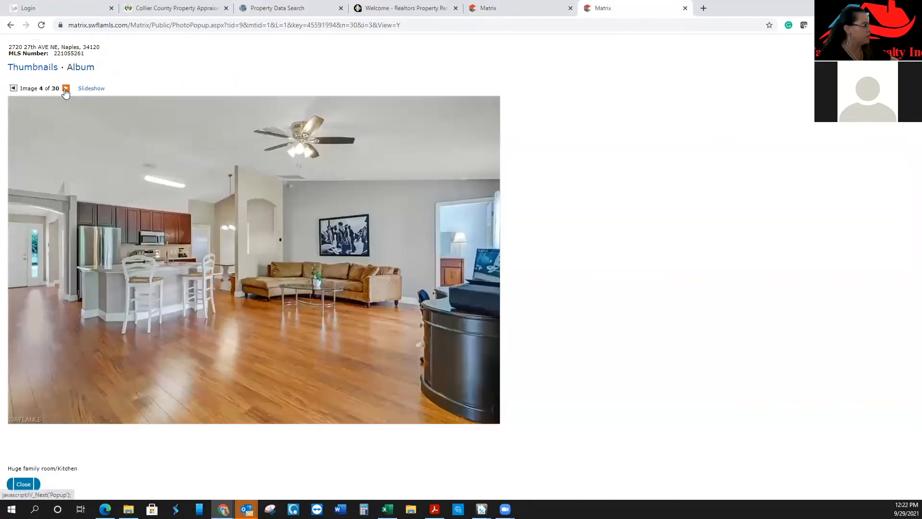
{"action": "left_click", "coordinate": [66, 89]}
{"action": "left_click", "coordinate": [66, 88]}
{"action": "left_click", "coordinate": [66, 88]}
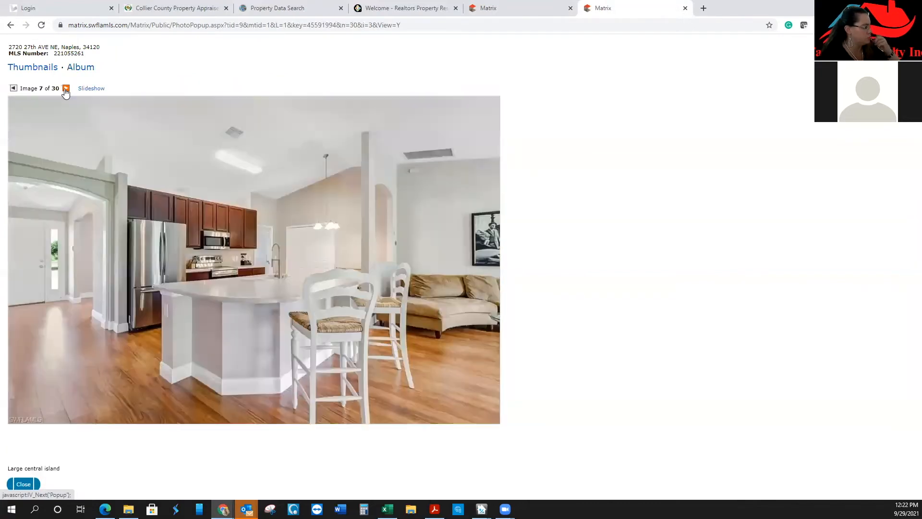
{"action": "left_click", "coordinate": [66, 88]}
{"action": "left_click", "coordinate": [65, 88]}
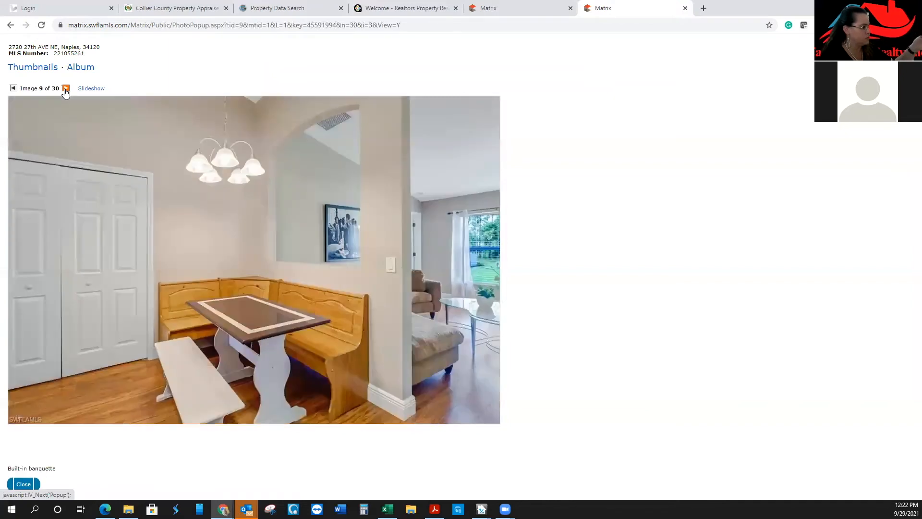
{"action": "left_click", "coordinate": [66, 89]}
{"action": "left_click", "coordinate": [66, 89]}
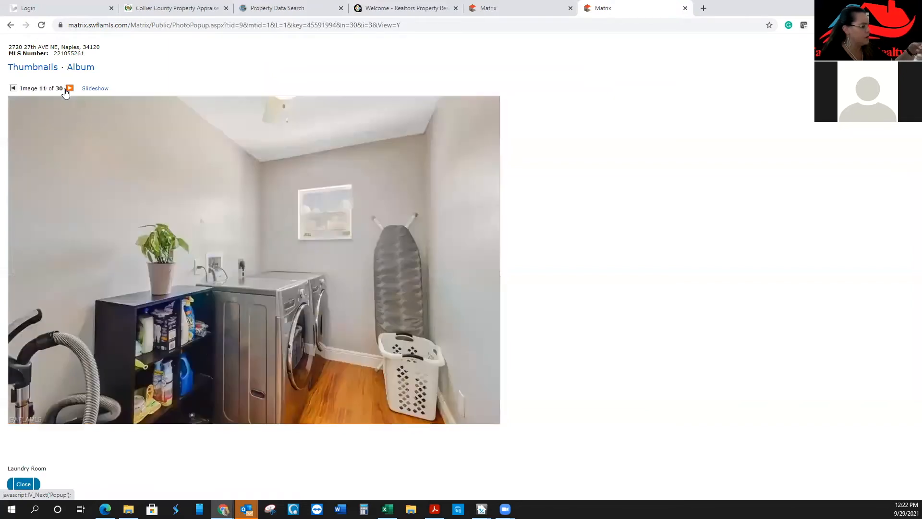
Continue through the secondary bathroom, exercise room, den, lanai, yard and solar panel photos
{"action": "left_click", "coordinate": [66, 89]}
{"action": "left_click", "coordinate": [66, 89]}
{"action": "left_click", "coordinate": [66, 88]}
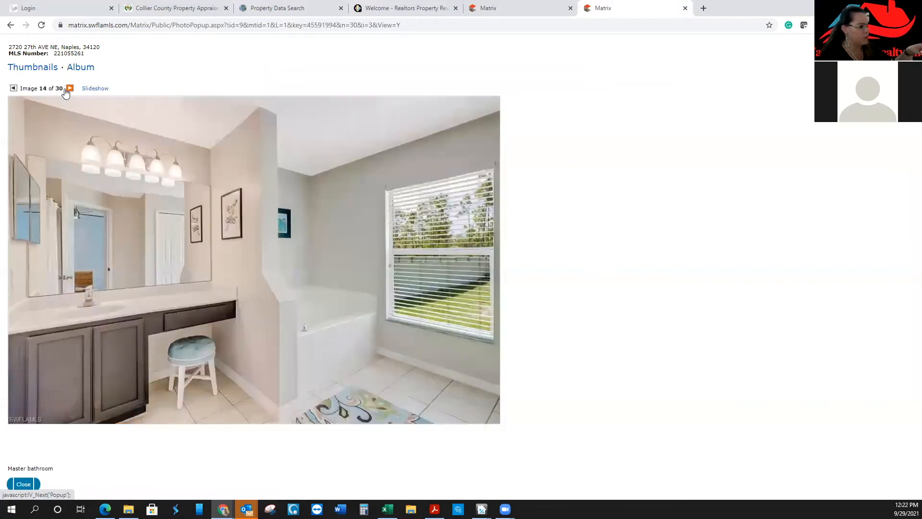
{"action": "left_click", "coordinate": [66, 88]}
{"action": "left_click", "coordinate": [65, 89]}
{"action": "left_click", "coordinate": [66, 88]}
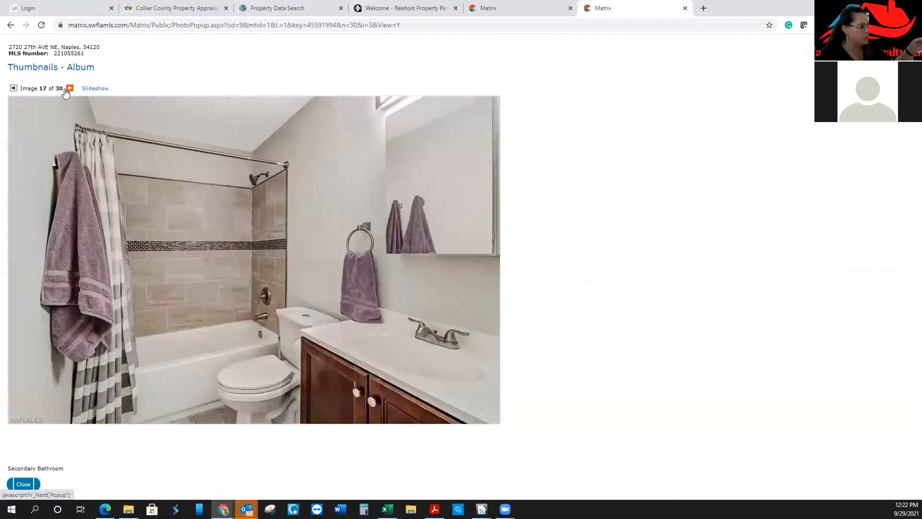
{"action": "left_click", "coordinate": [66, 88]}
{"action": "left_click", "coordinate": [66, 89]}
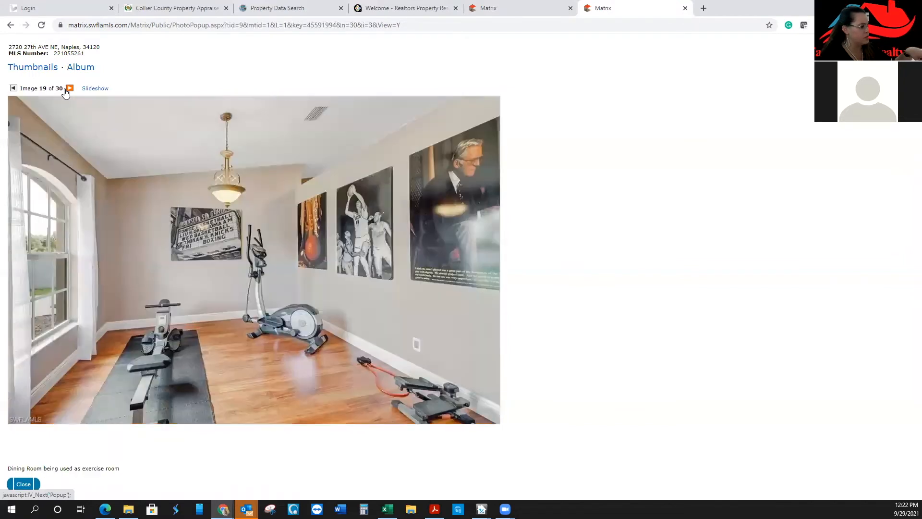
{"action": "left_click", "coordinate": [66, 91]}
{"action": "left_click", "coordinate": [65, 91]}
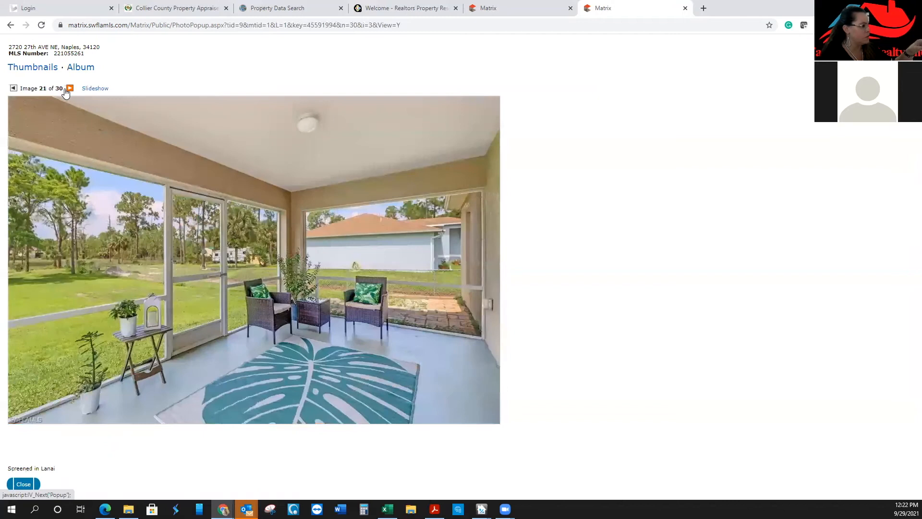
{"action": "left_click", "coordinate": [65, 91]}
{"action": "left_click", "coordinate": [66, 91]}
{"action": "left_click", "coordinate": [66, 91]}
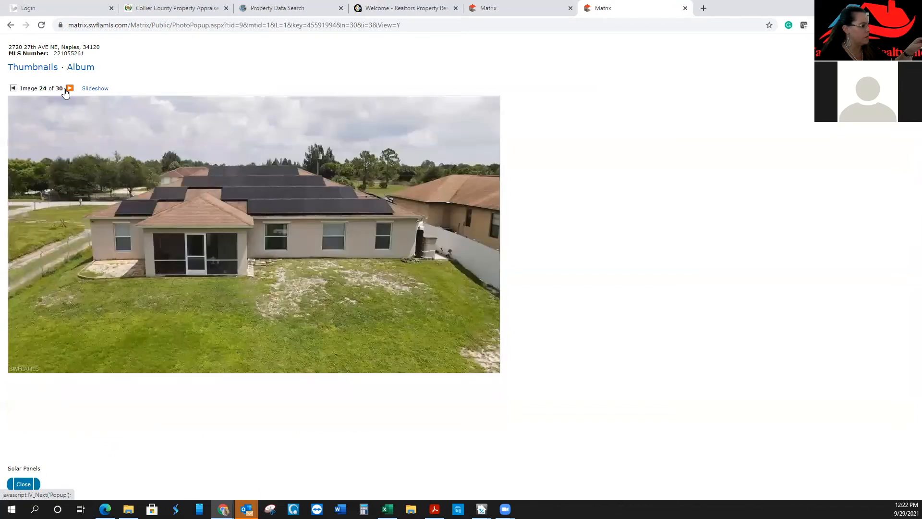
{"action": "key", "text": "ctrl+shift+Tab"}
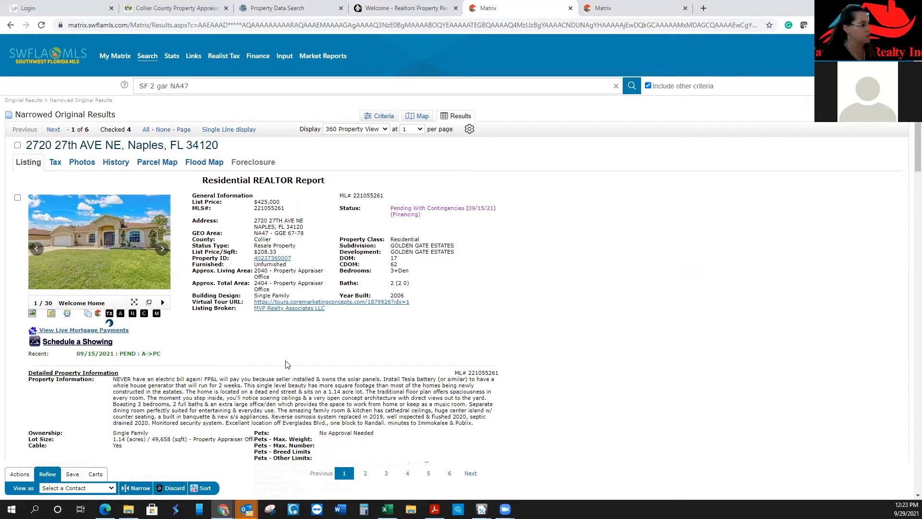
{"action": "left_click", "coordinate": [127, 269]}
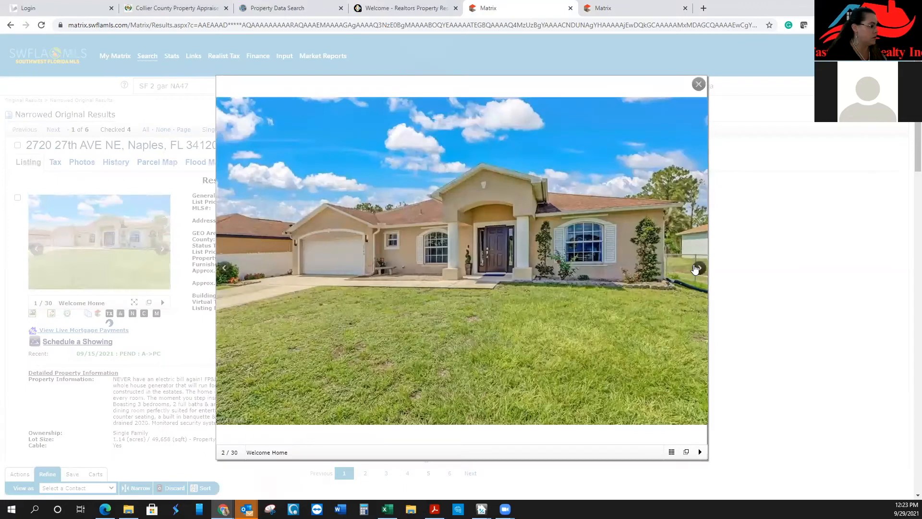
{"action": "left_click", "coordinate": [698, 268]}
{"action": "left_click", "coordinate": [697, 268]}
{"action": "left_click", "coordinate": [696, 268]}
{"action": "left_click", "coordinate": [697, 268]}
{"action": "left_click", "coordinate": [697, 268]}
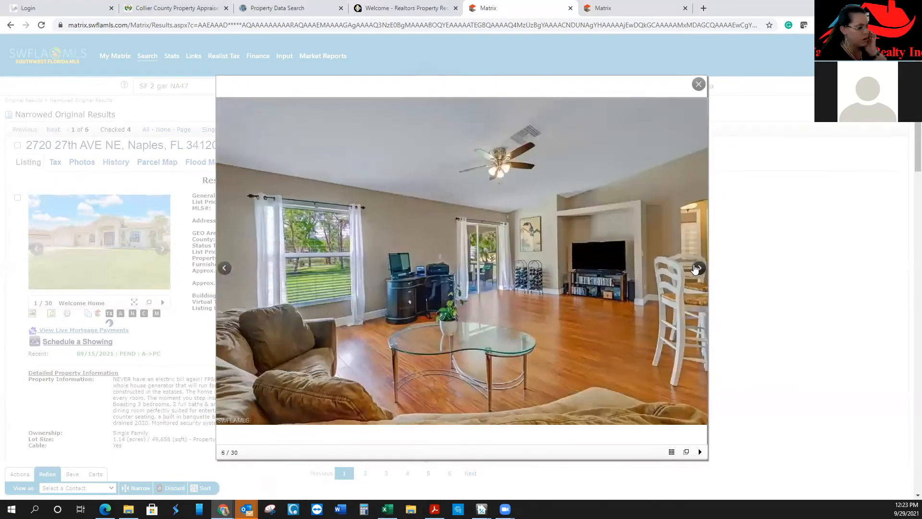
{"action": "left_click", "coordinate": [697, 268]}
{"action": "left_click", "coordinate": [697, 268]}
{"action": "left_click", "coordinate": [699, 84]}
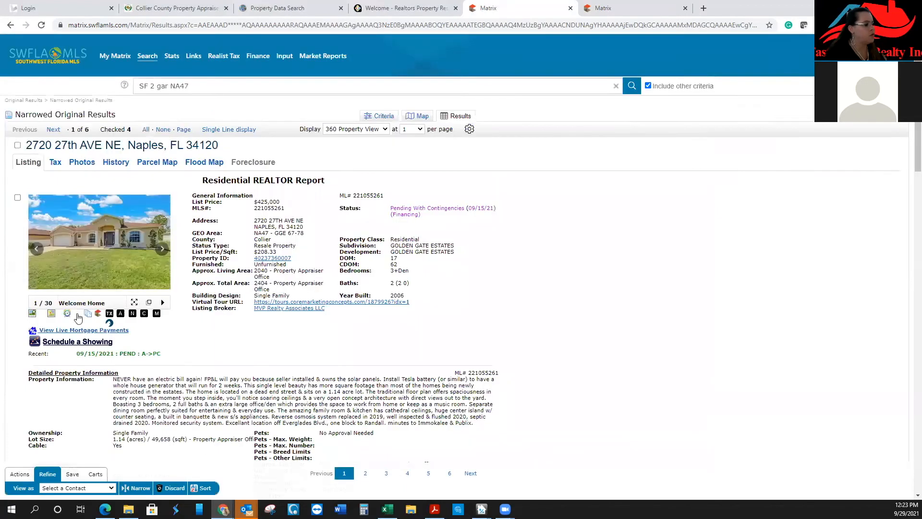
{"action": "left_click", "coordinate": [18, 145]}
{"action": "left_click", "coordinate": [228, 129]}
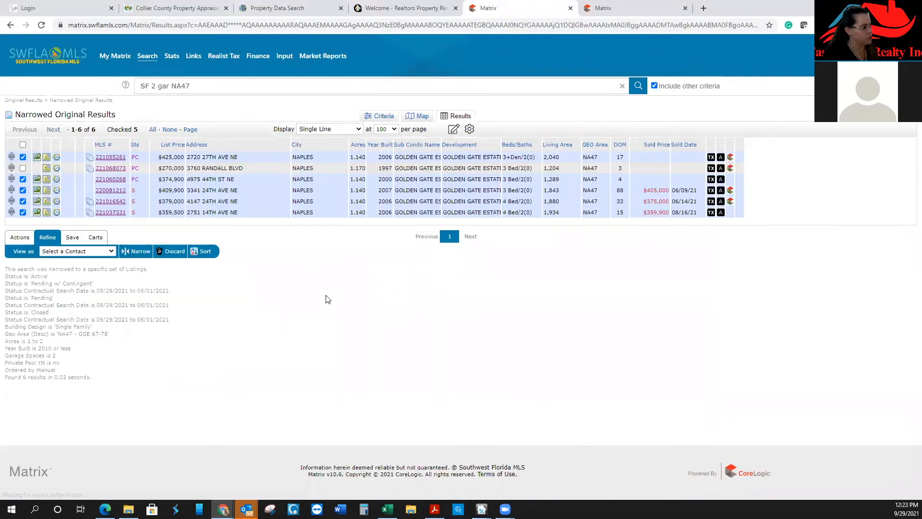
Add the five checked NA47 comps to the client's Residential Cart and view its 9 listings
{"action": "left_click", "coordinate": [112, 251]}
{"action": "left_click", "coordinate": [152, 241]}
{"action": "left_click", "coordinate": [95, 237]}
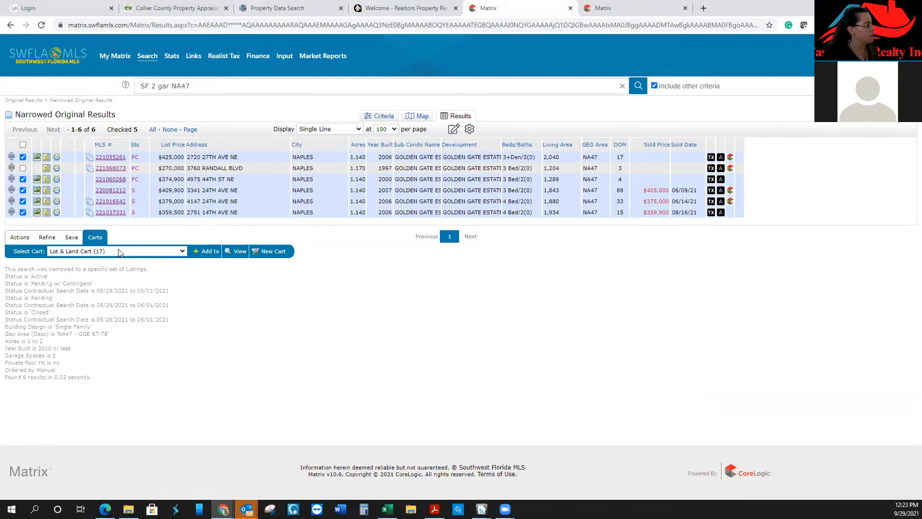
{"action": "left_click", "coordinate": [119, 252]}
{"action": "scroll", "coordinate": [120, 240], "scroll_direction": "down", "scroll_amount": 1}
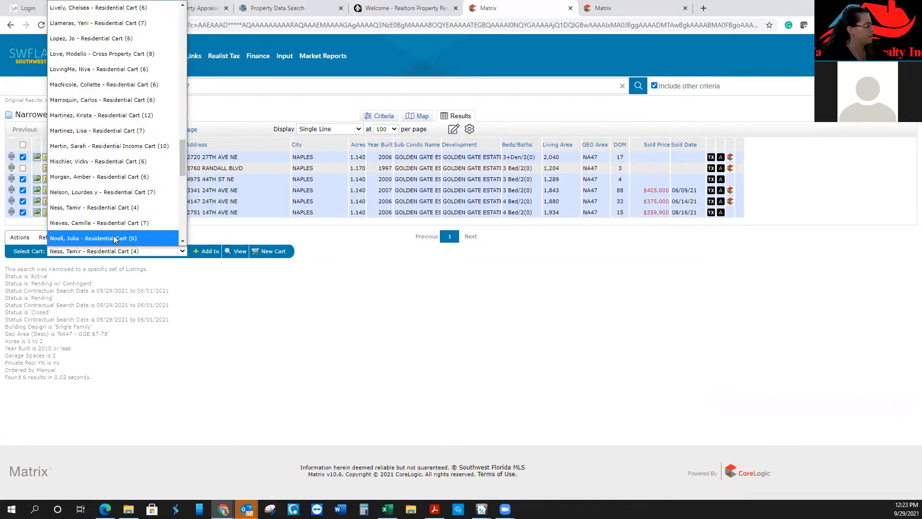
{"action": "left_click", "coordinate": [119, 207]}
{"action": "left_click", "coordinate": [208, 250]}
{"action": "left_click", "coordinate": [238, 251]}
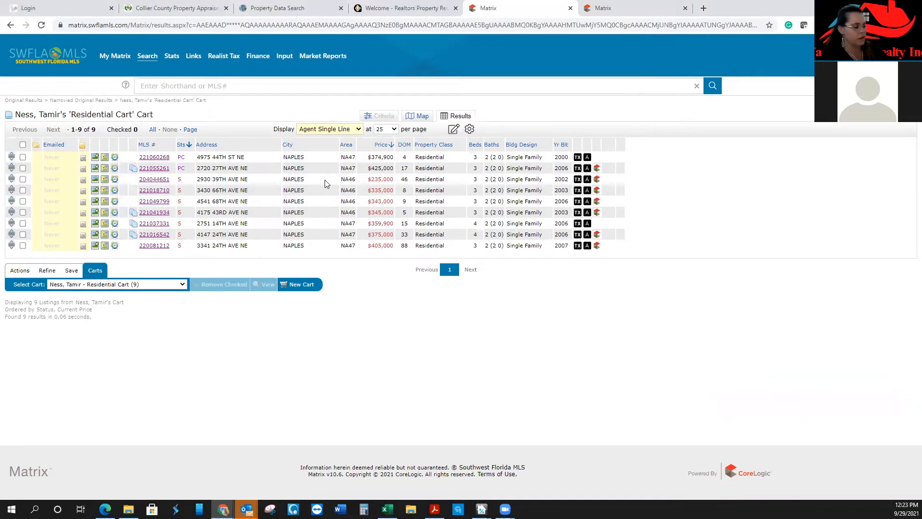
Check all 9 cart listings and run Stats > Tabular, showing median sold $345,000
{"action": "left_click", "coordinate": [23, 145]}
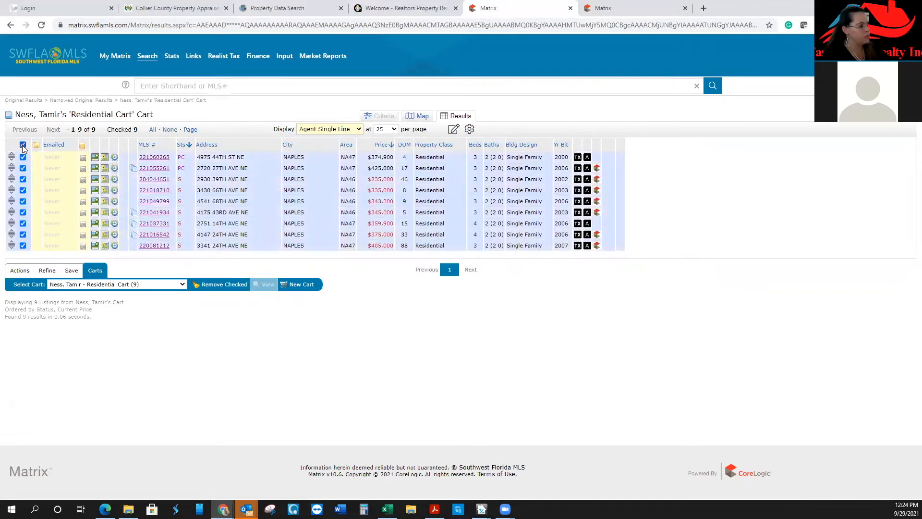
{"action": "left_click", "coordinate": [71, 270]}
{"action": "left_click", "coordinate": [53, 274]}
{"action": "left_click", "coordinate": [20, 270]}
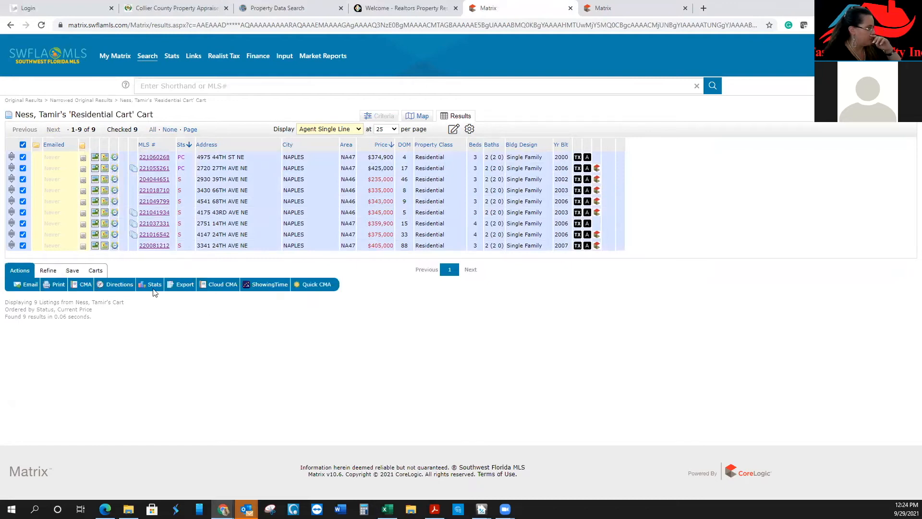
{"action": "left_click", "coordinate": [152, 288]}
{"action": "left_click", "coordinate": [175, 303]}
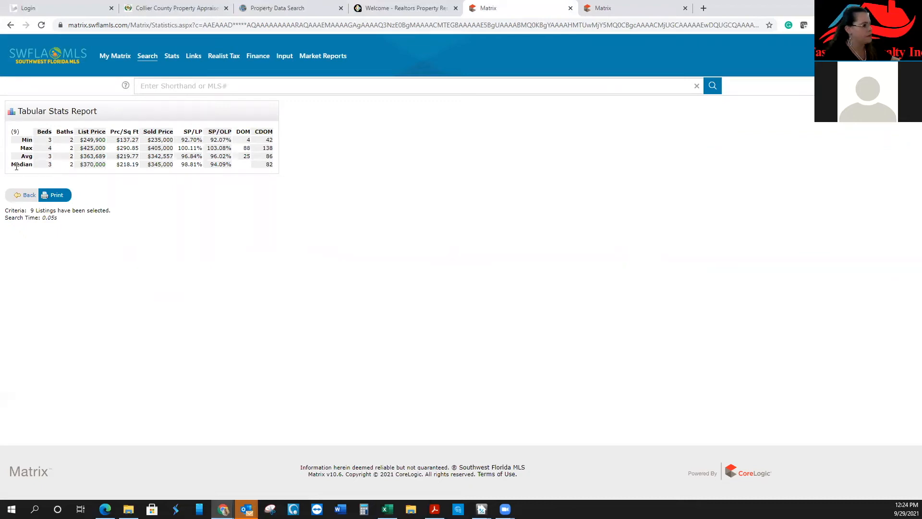
Highlight the Median row's List Price and SP/OLP values, then go back to the 9-listing cart
{"action": "left_click_drag", "start_coordinate": [11, 165], "coordinate": [33, 165]}
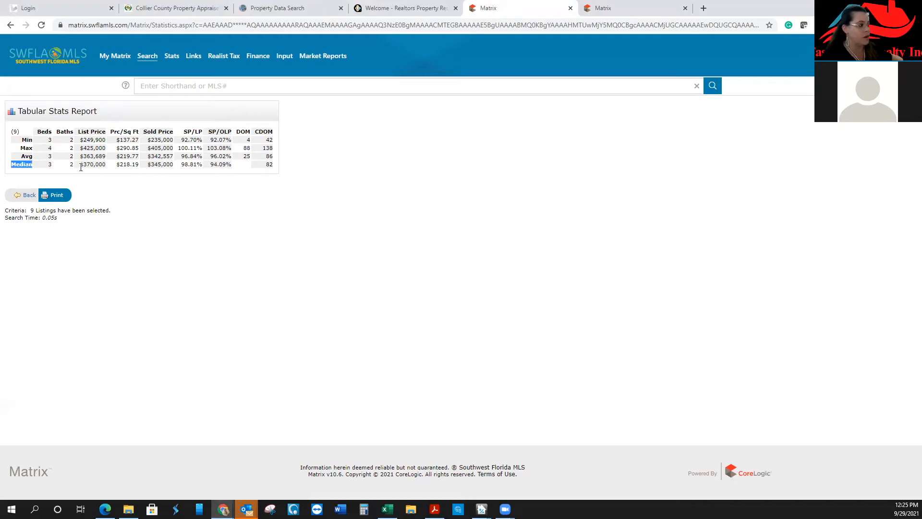
{"action": "left_click_drag", "start_coordinate": [81, 167], "coordinate": [171, 166]}
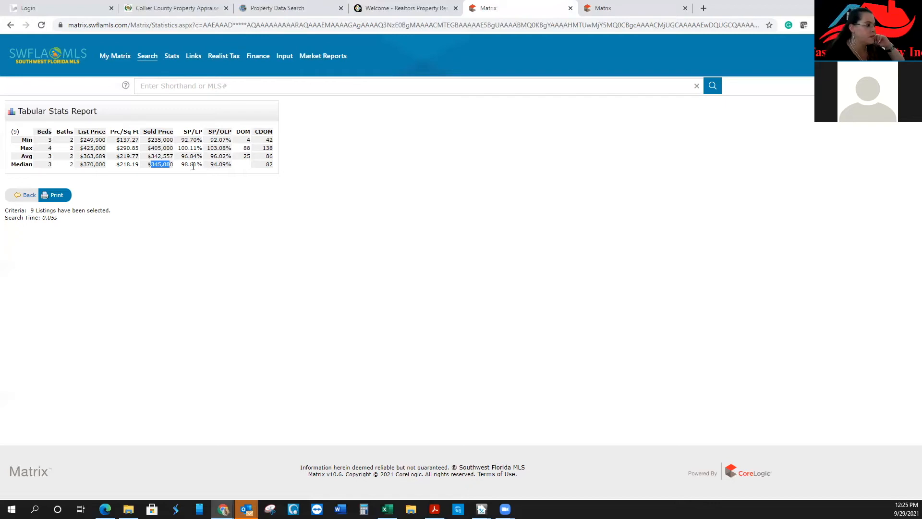
{"action": "left_click_drag", "start_coordinate": [210, 165], "coordinate": [217, 165]}
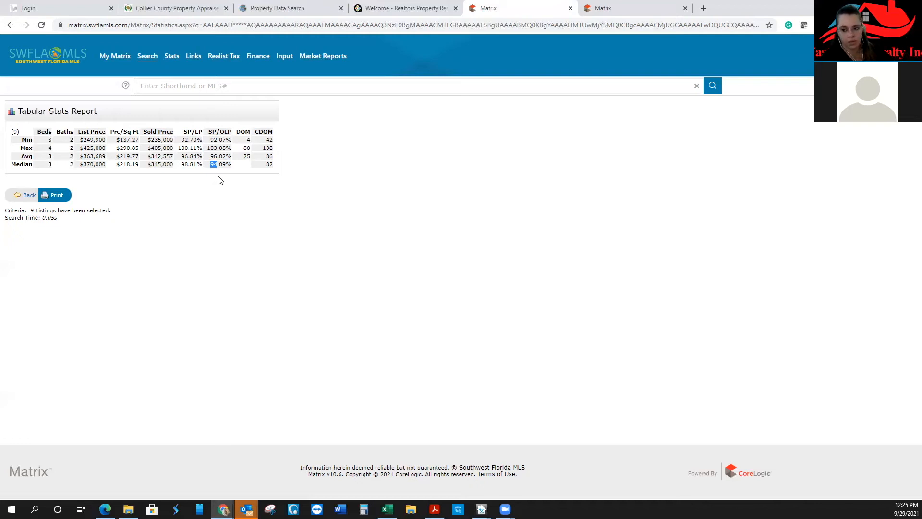
{"action": "left_click", "coordinate": [244, 167]}
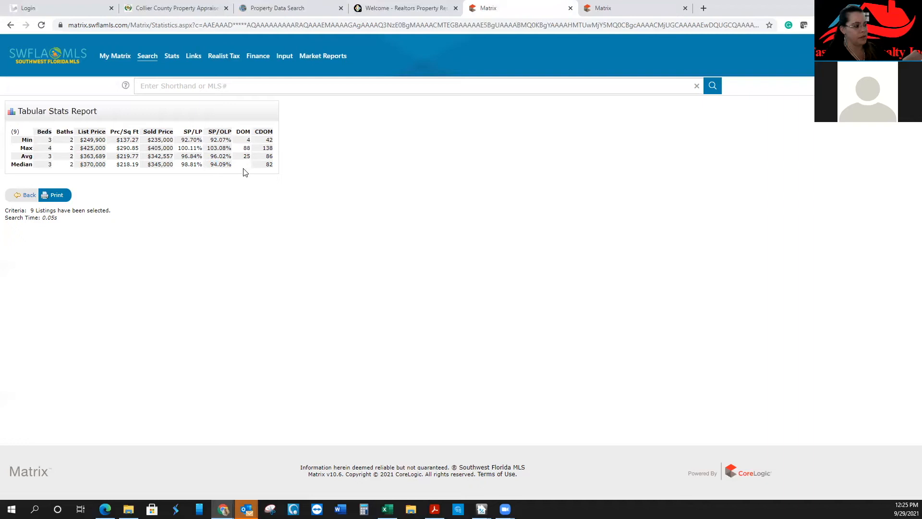
{"action": "left_click", "coordinate": [29, 195]}
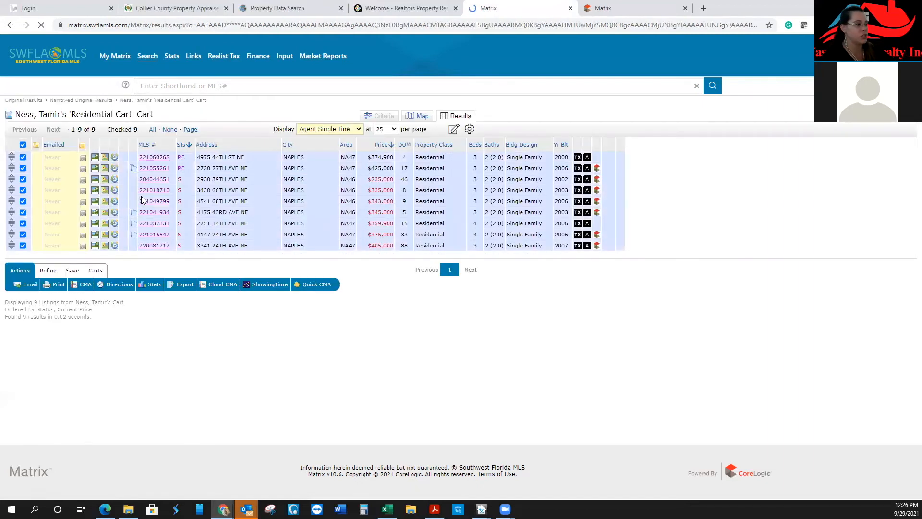
Sort the cart by DOM and place the calculator showing 137 + 88 = 225 beside the table
{"action": "left_click", "coordinate": [403, 144]}
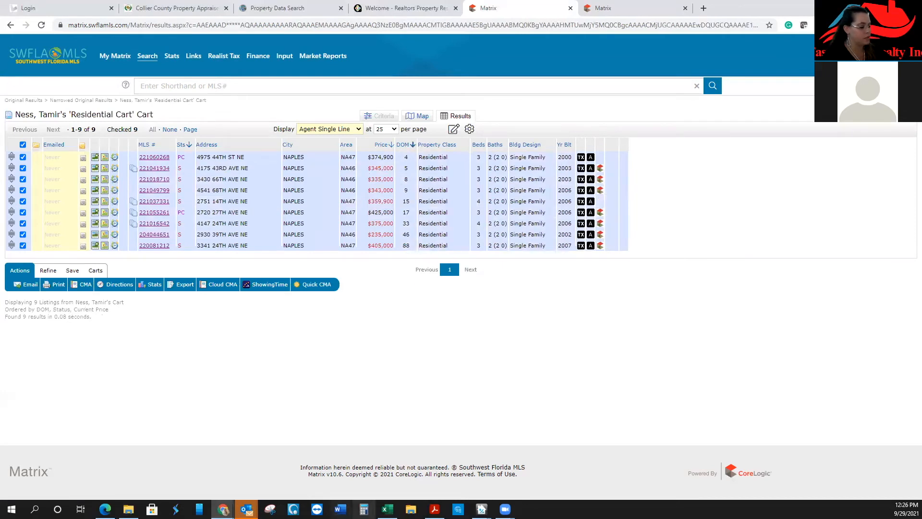
{"action": "left_click", "coordinate": [368, 499]}
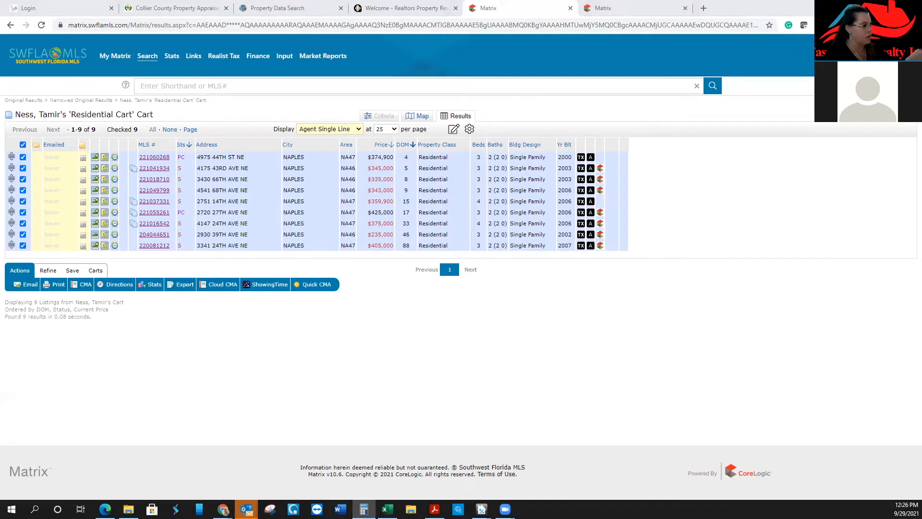
{"action": "left_click_drag", "start_coordinate": [921, 74], "coordinate": [697, 75]}
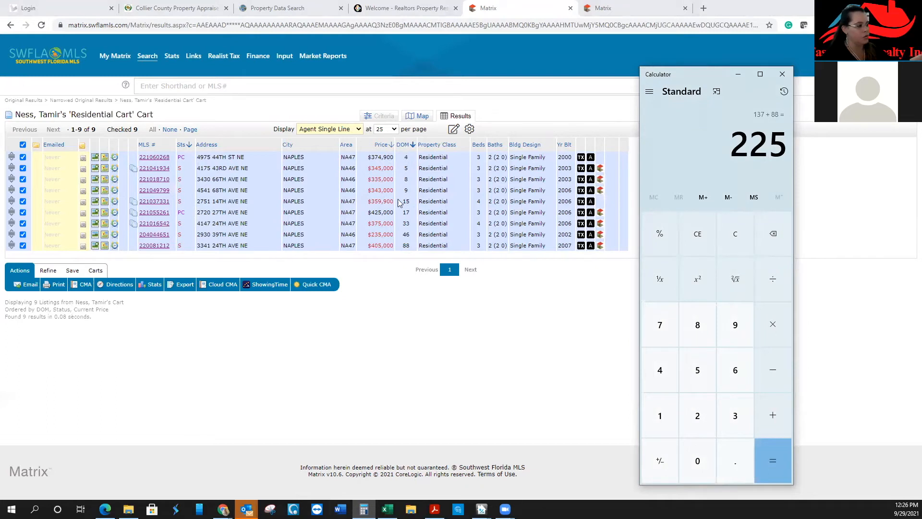
Compute 225 ÷ 9 = 25 average DOM, minimize Calculator, and reopen the Tabular Stats Report
{"action": "left_click", "coordinate": [770, 282]}
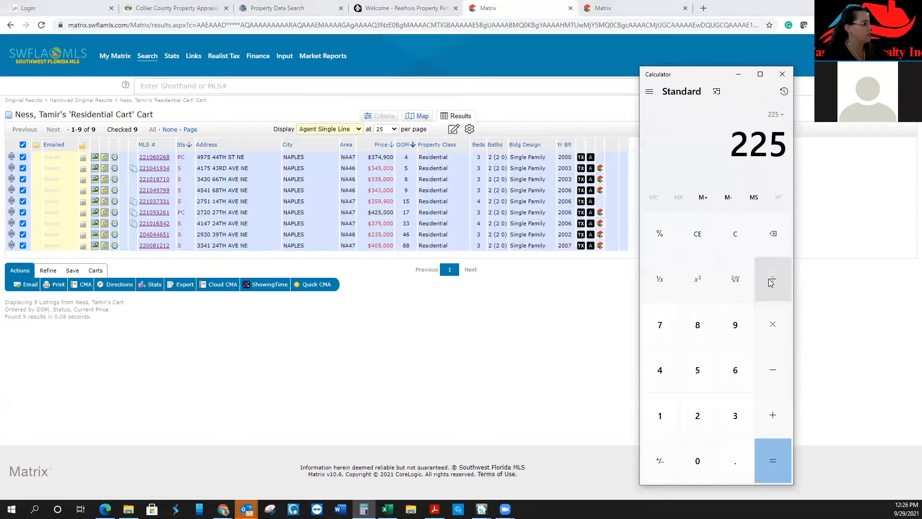
{"action": "left_click", "coordinate": [734, 324]}
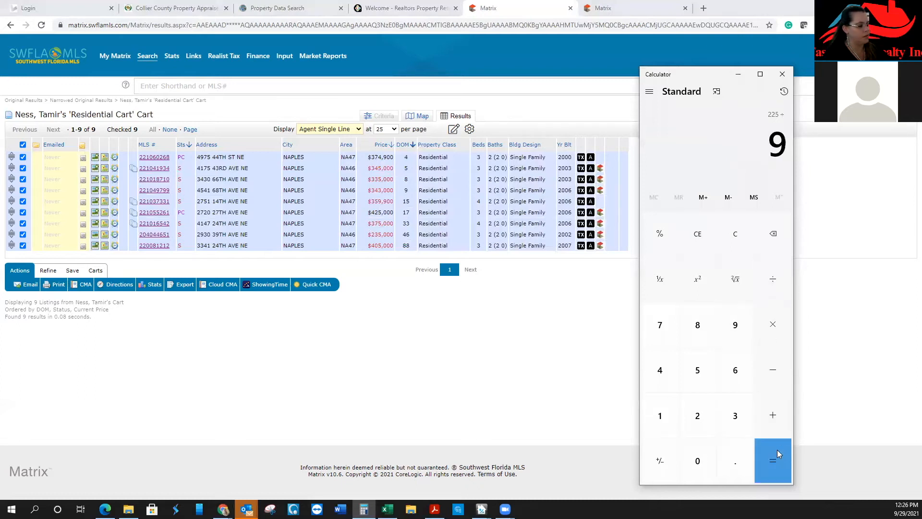
{"action": "left_click", "coordinate": [778, 450]}
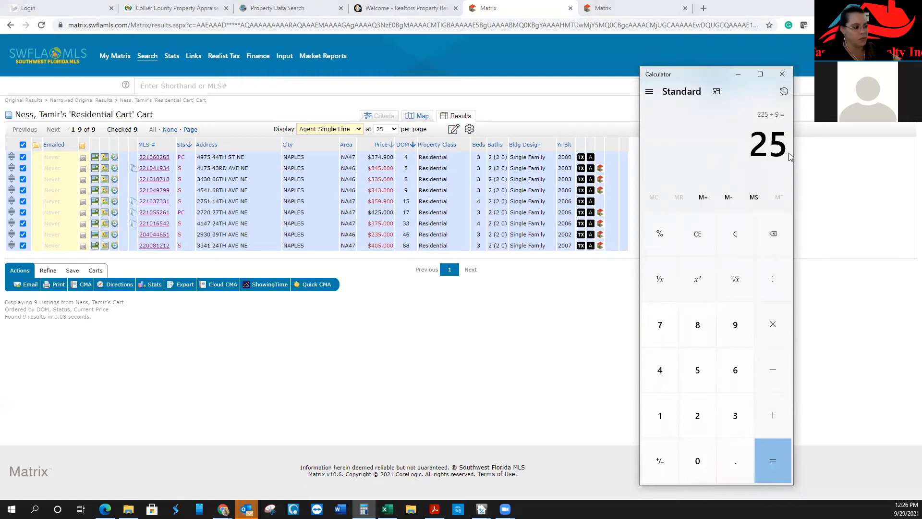
{"action": "left_click", "coordinate": [738, 74]}
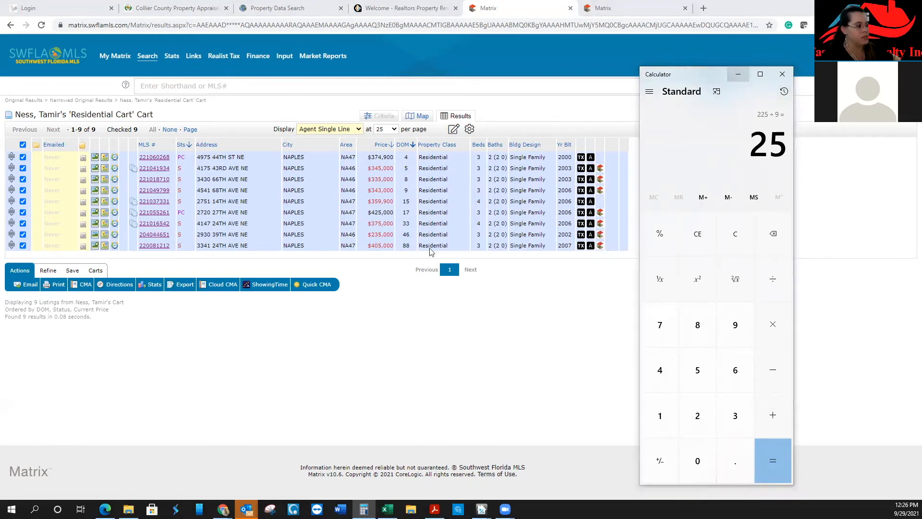
{"action": "left_click", "coordinate": [155, 285]}
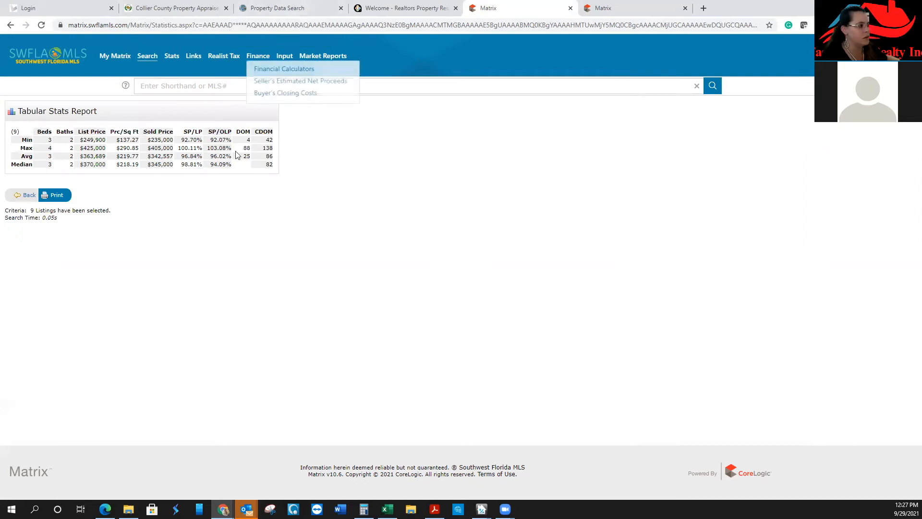
{"action": "left_click", "coordinate": [271, 9]}
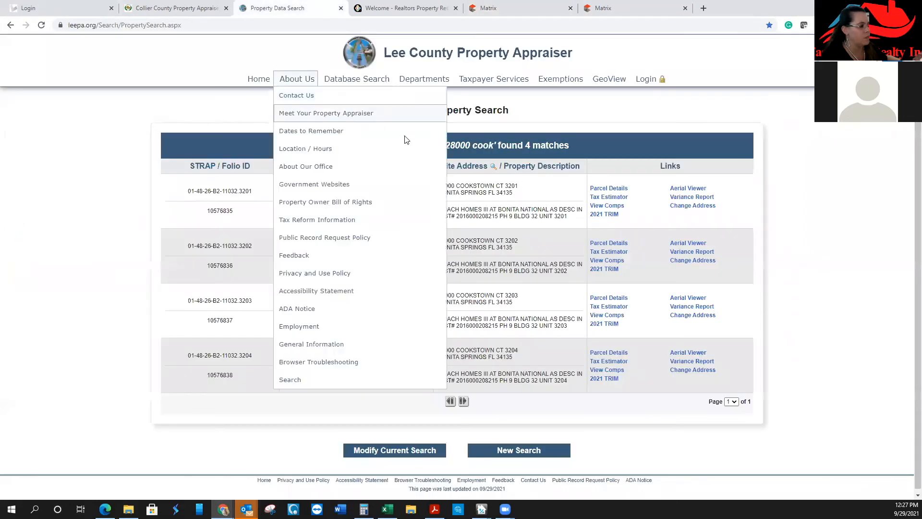
View the first Bonita Springs condo unit's parcel data and $248,854 cost card, then go to RPR sign-in
{"action": "left_click", "coordinate": [607, 190]}
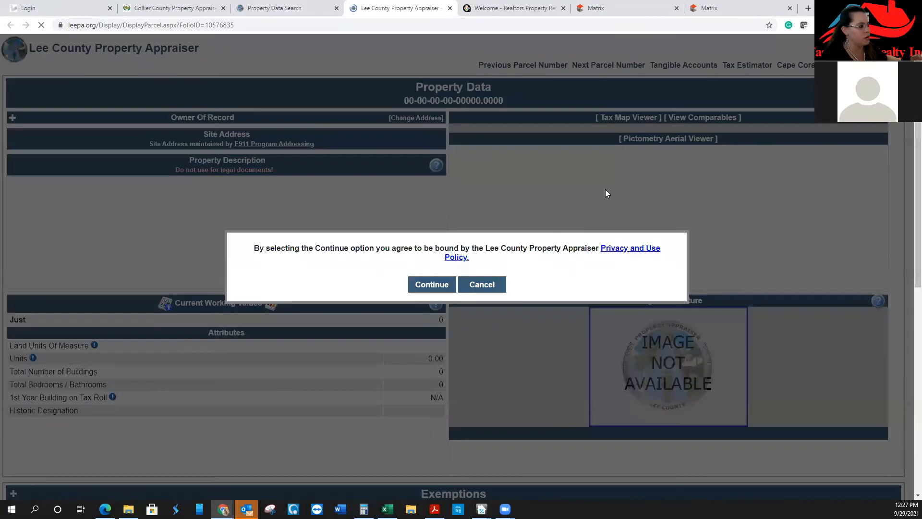
{"action": "left_click", "coordinate": [449, 284]}
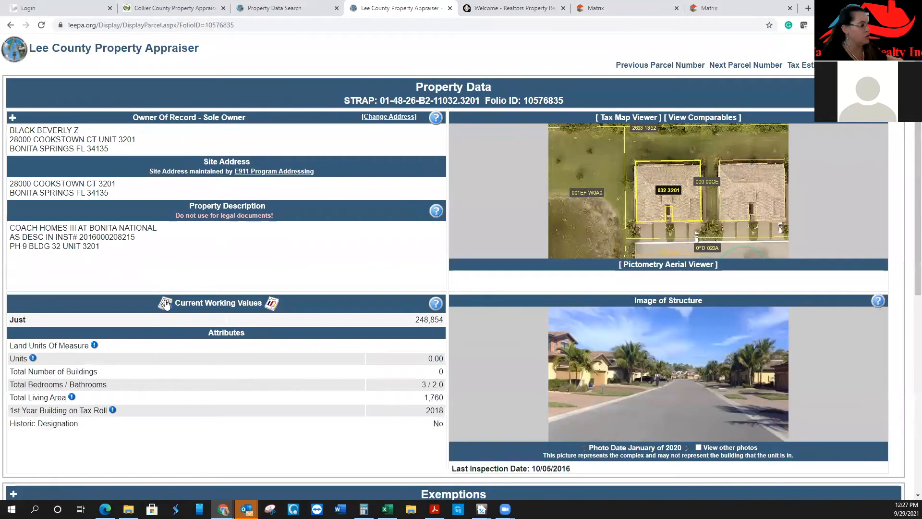
{"action": "left_click", "coordinate": [166, 305]}
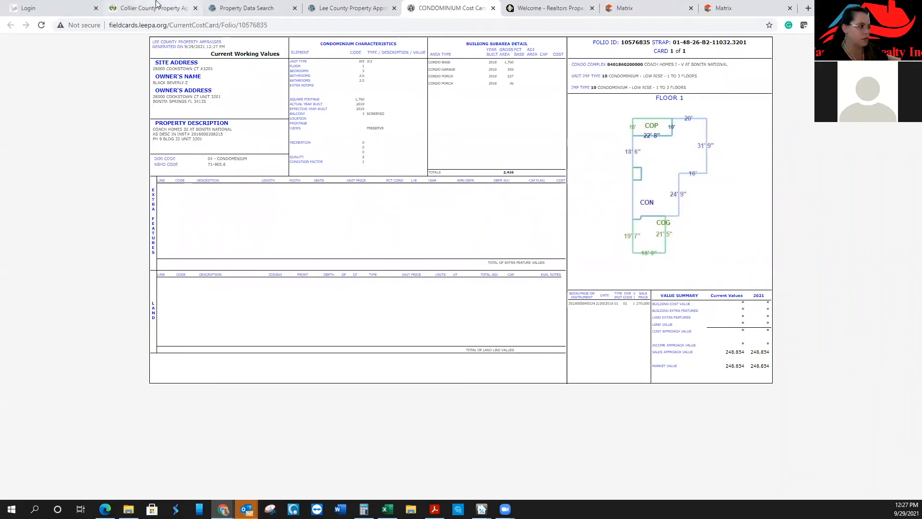
{"action": "left_click", "coordinate": [560, 4]}
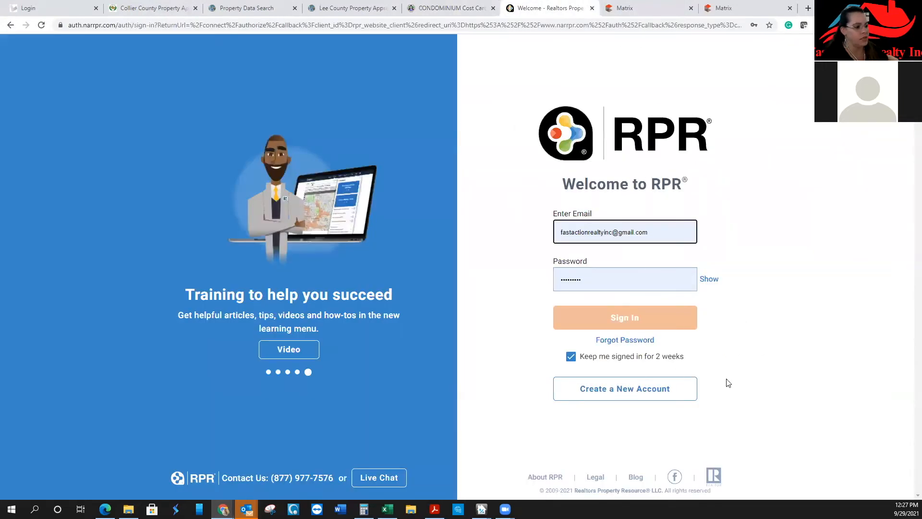
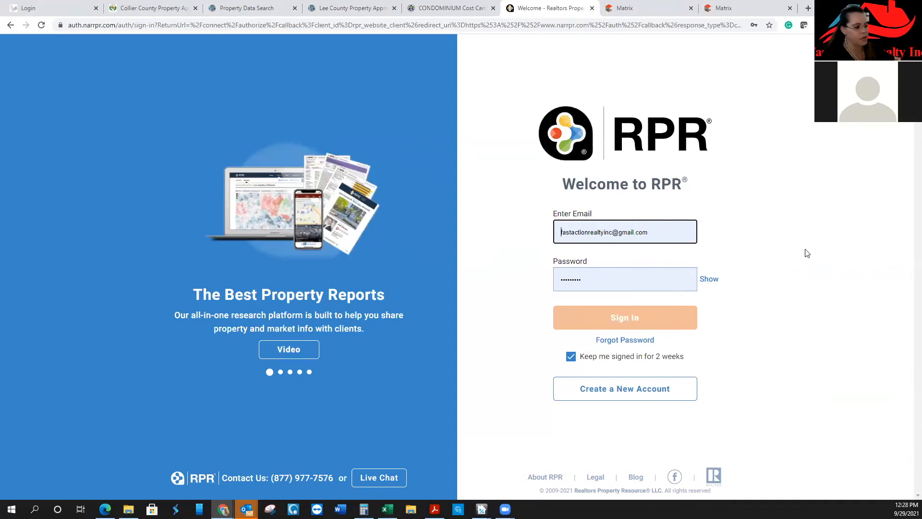
Sign in to RPR with the account credentials and go to the home page's location search
{"action": "left_click", "coordinate": [647, 318]}
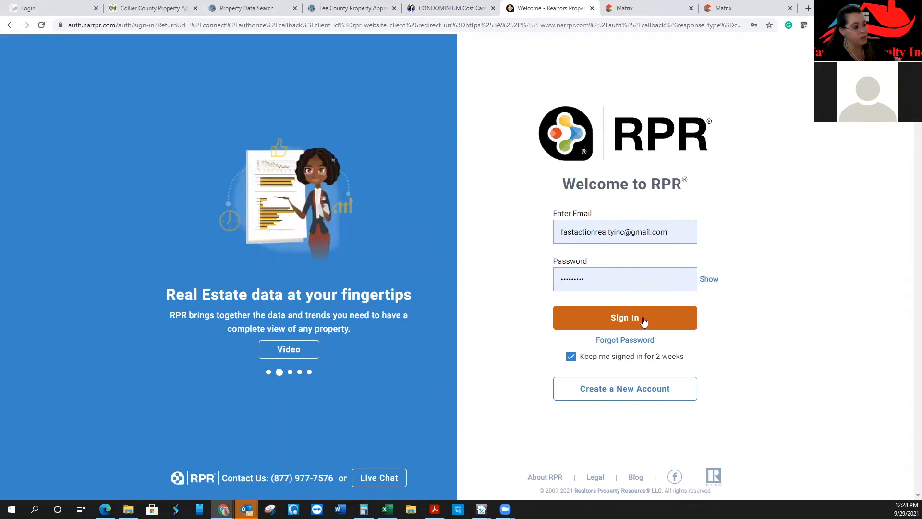
{"action": "left_click", "coordinate": [644, 319]}
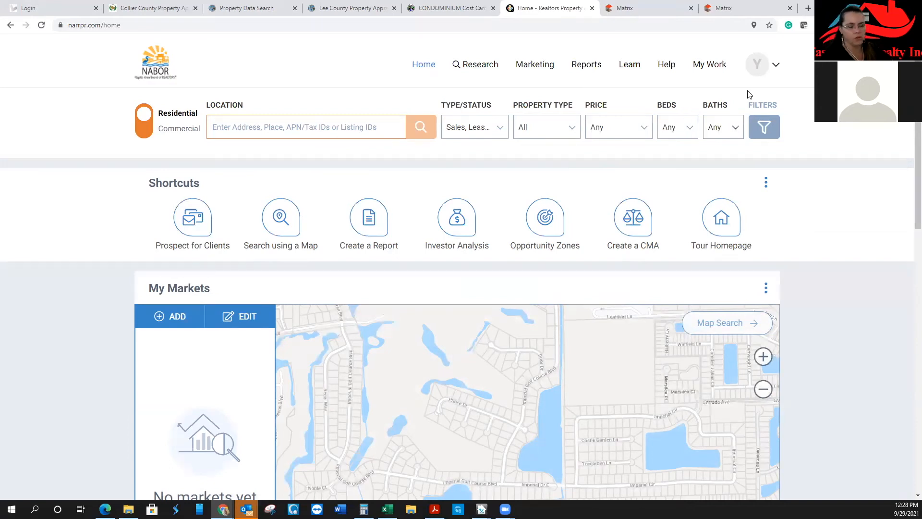
{"action": "left_click", "coordinate": [277, 129]}
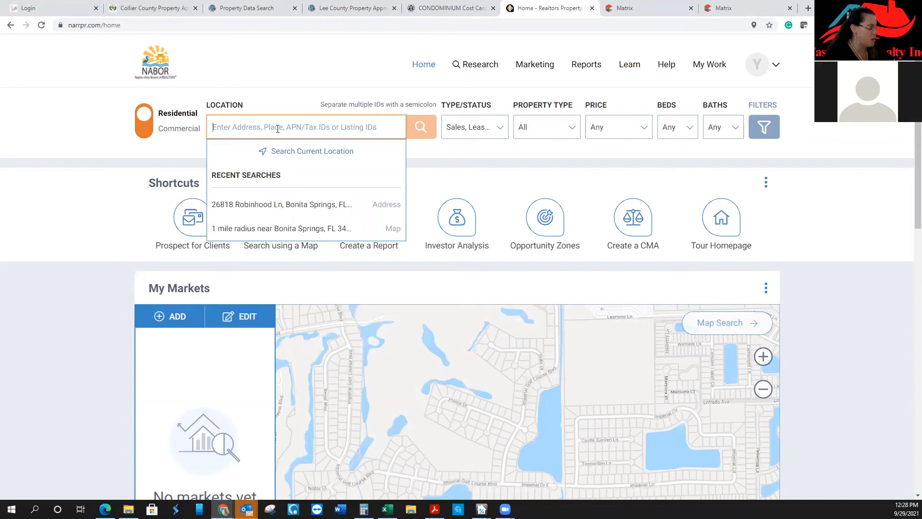
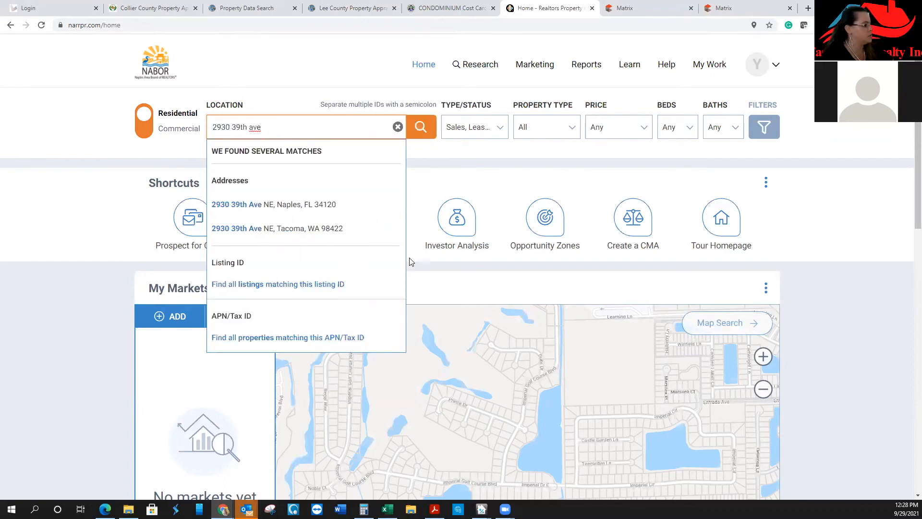
{"action": "left_click", "coordinate": [330, 204]}
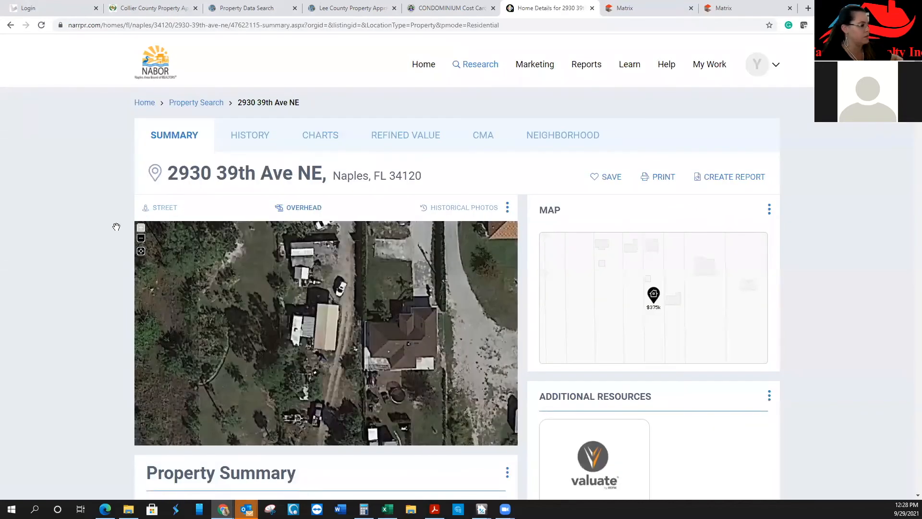
{"action": "scroll", "coordinate": [110, 213], "scroll_direction": "down", "scroll_amount": 5}
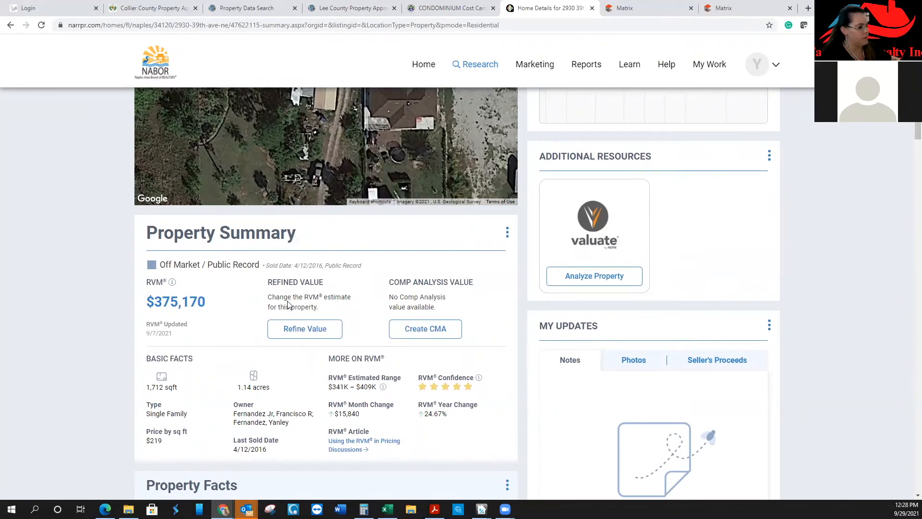
{"action": "left_click", "coordinate": [426, 332]}
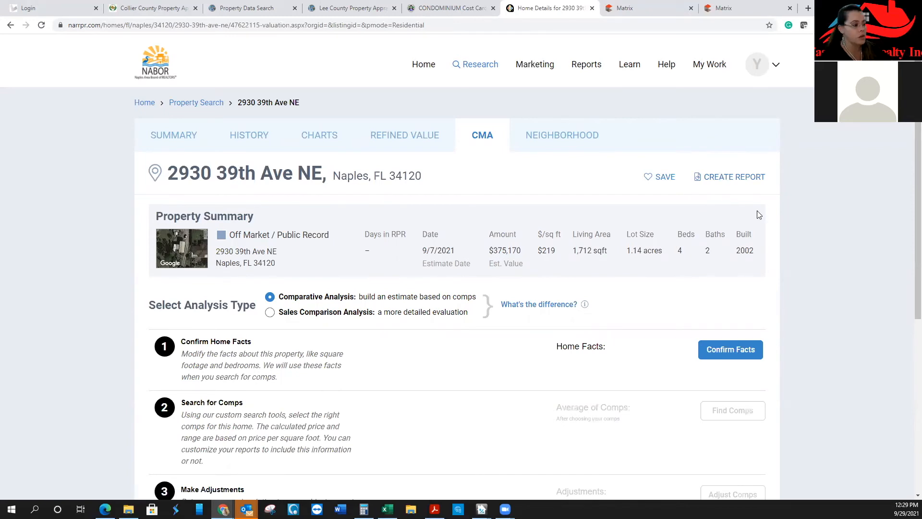
{"action": "scroll", "coordinate": [709, 330], "scroll_direction": "down", "scroll_amount": 1}
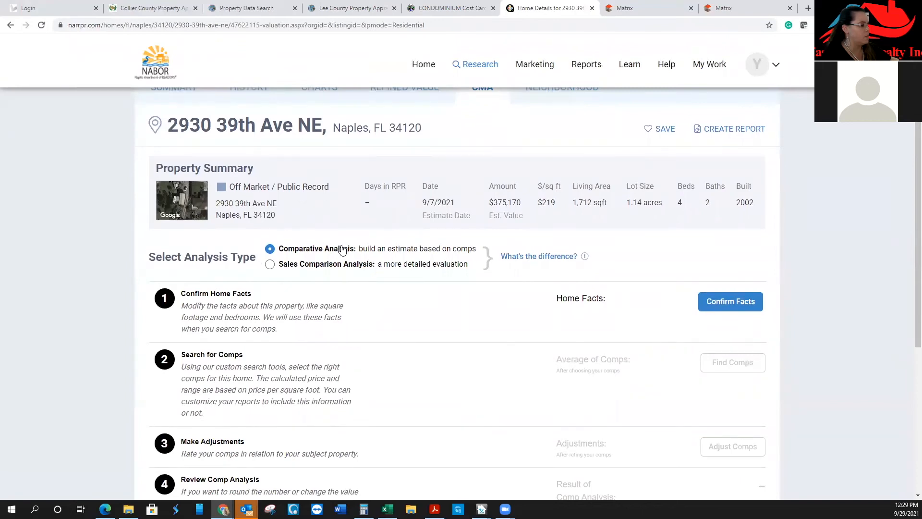
{"action": "left_click", "coordinate": [730, 311]}
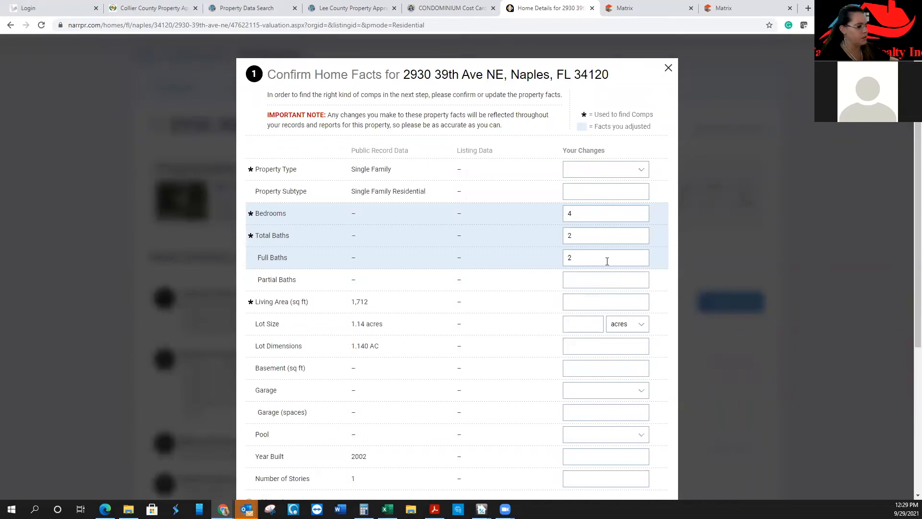
{"action": "scroll", "coordinate": [393, 362], "scroll_direction": "down", "scroll_amount": 1}
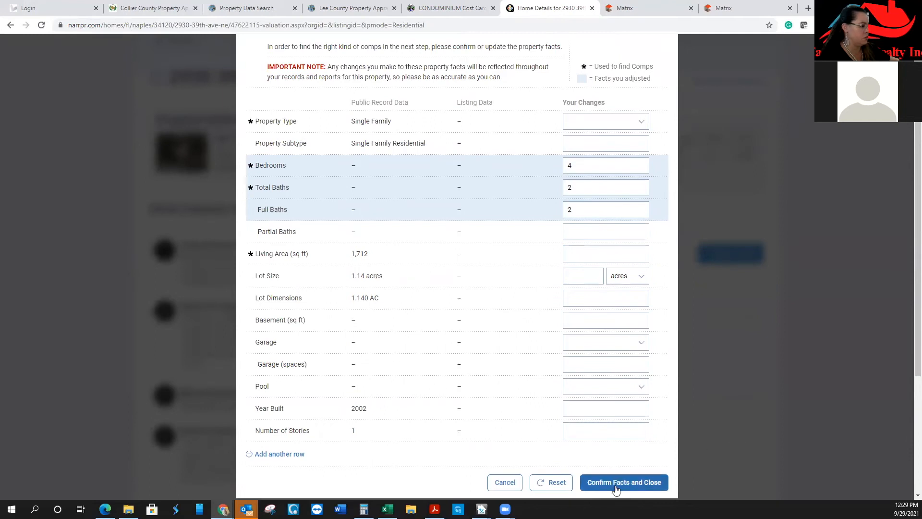
{"action": "left_click", "coordinate": [615, 489]}
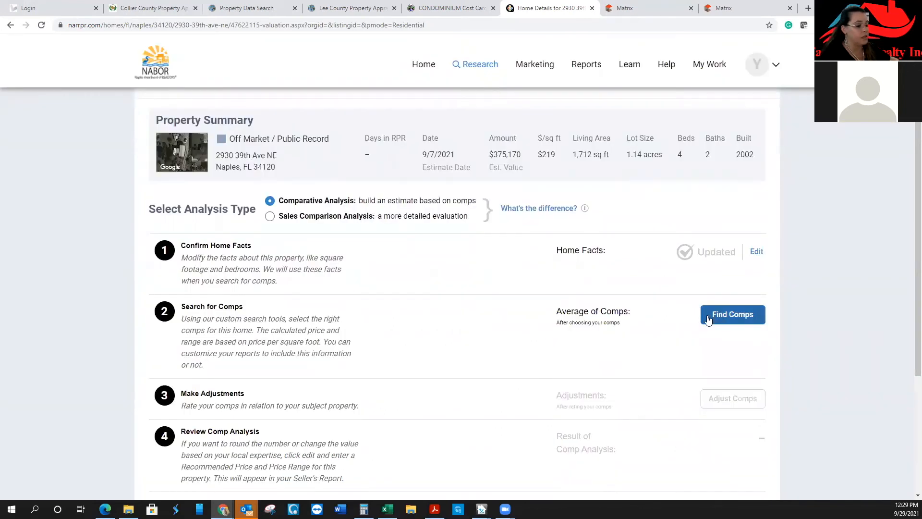
{"action": "left_click", "coordinate": [710, 317]}
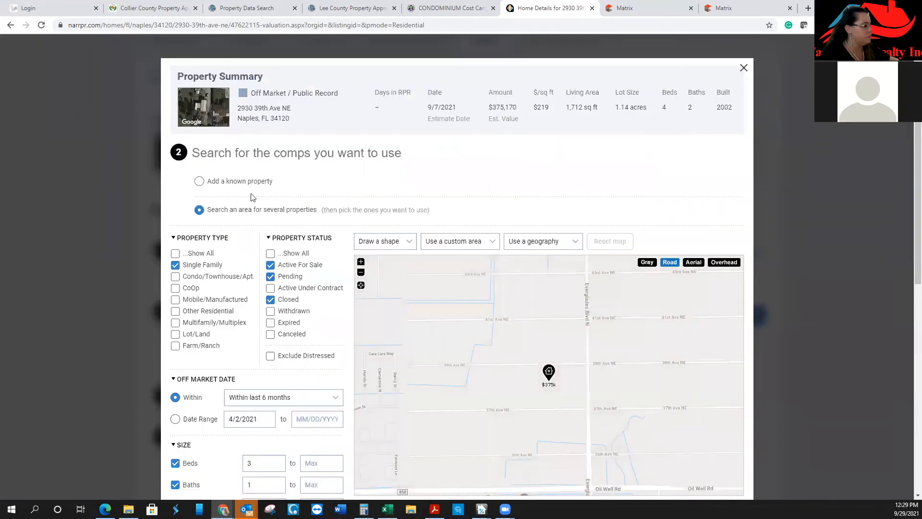
Include all property statuses and limit off-market comps to within the last 3 months
{"action": "left_click", "coordinate": [270, 253]}
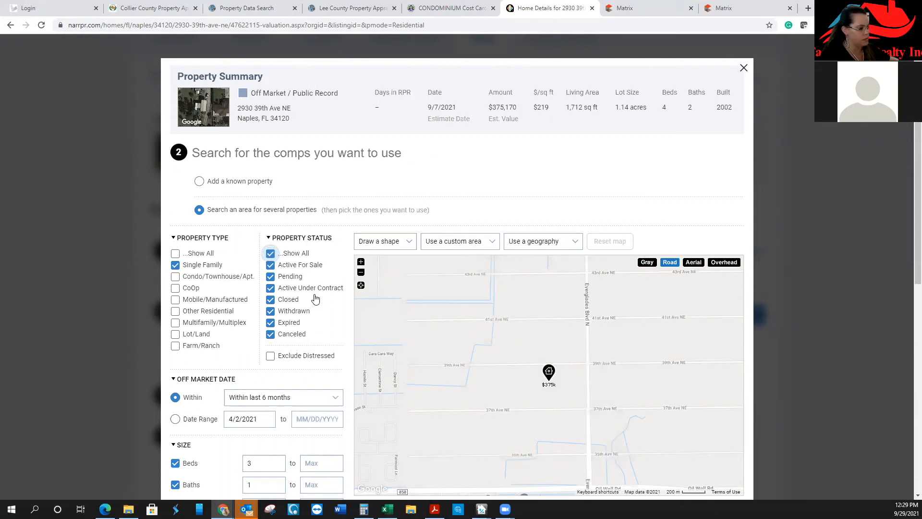
{"action": "scroll", "coordinate": [447, 204], "scroll_direction": "down", "scroll_amount": 1}
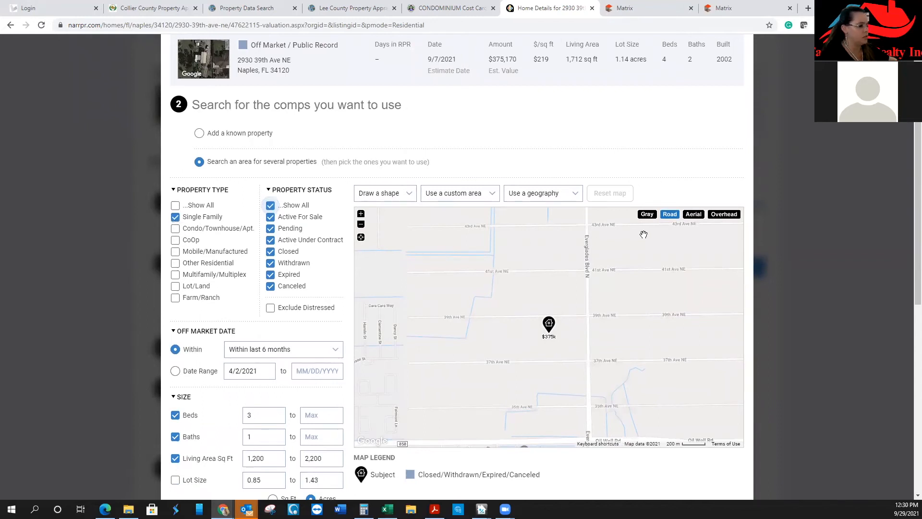
{"action": "scroll", "coordinate": [841, 204], "scroll_direction": "down", "scroll_amount": 2}
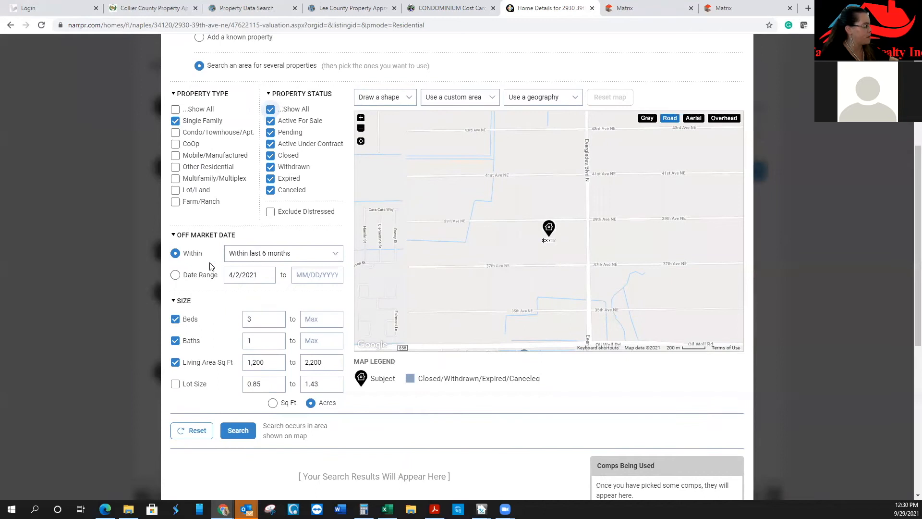
{"action": "left_click", "coordinate": [296, 260]}
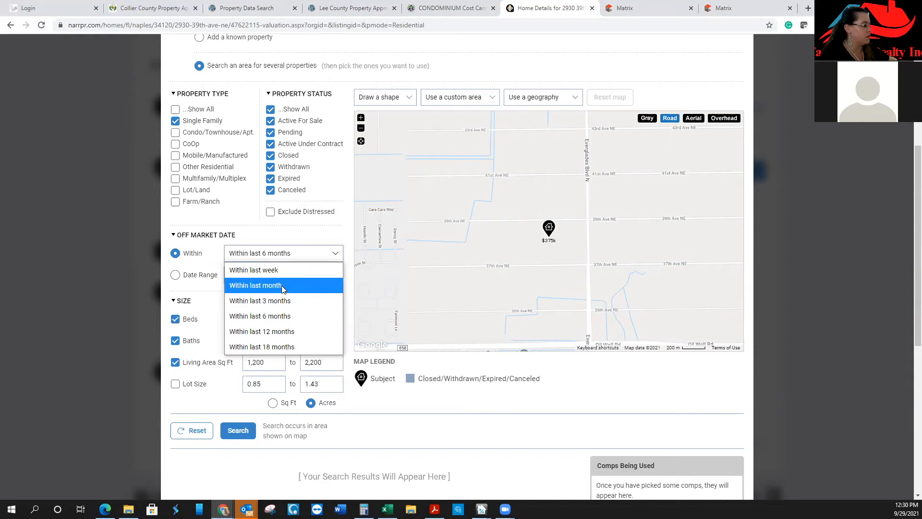
{"action": "left_click", "coordinate": [281, 285]}
{"action": "left_click", "coordinate": [294, 259]}
{"action": "left_click", "coordinate": [310, 292]}
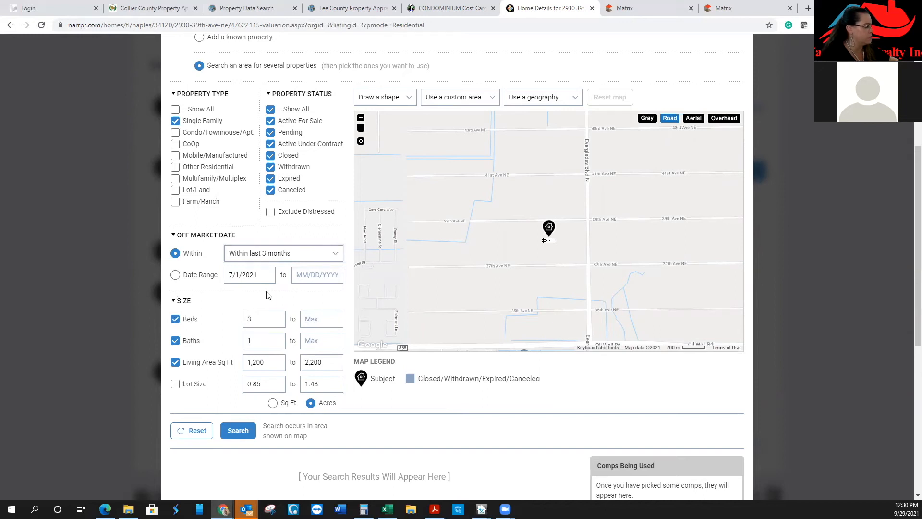
Set the lot size filter to 1–2 acres and year built maximum to 2010
{"action": "scroll", "coordinate": [266, 293], "scroll_direction": "down", "scroll_amount": 3}
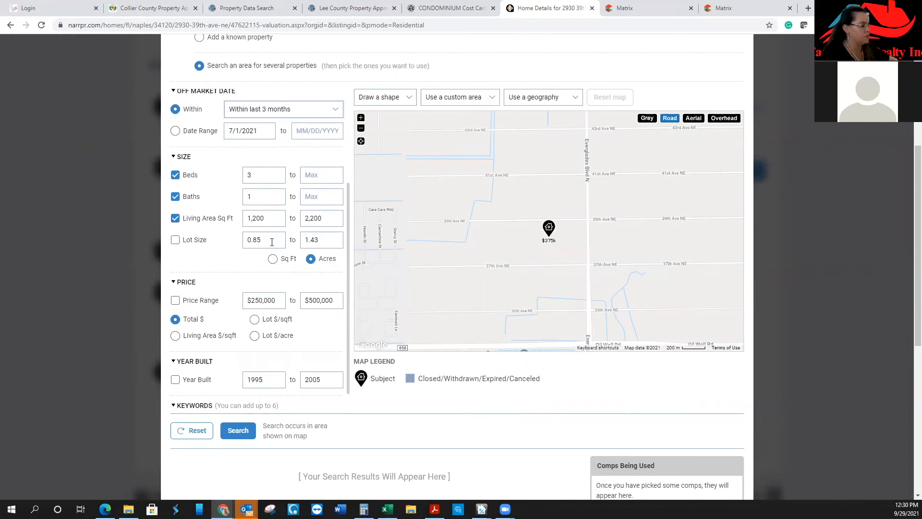
{"action": "left_click_drag", "start_coordinate": [271, 241], "coordinate": [222, 244]}
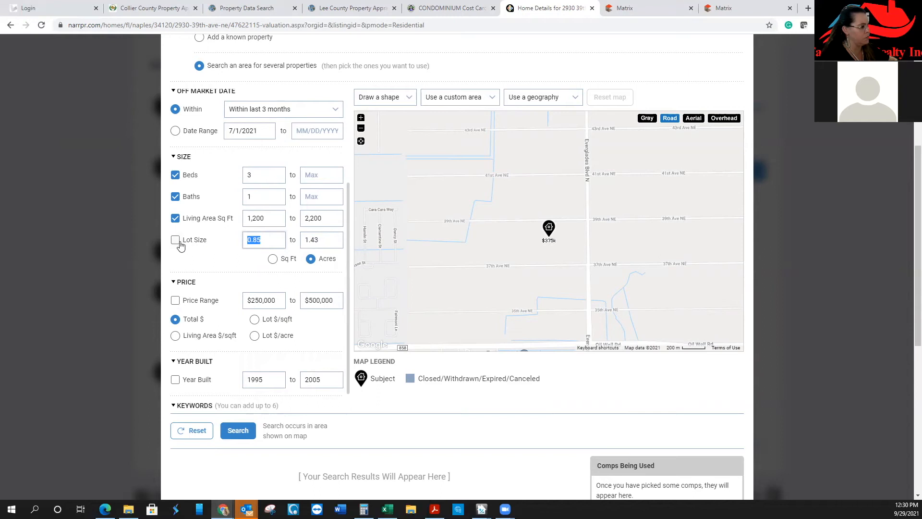
{"action": "type", "text": "1"}
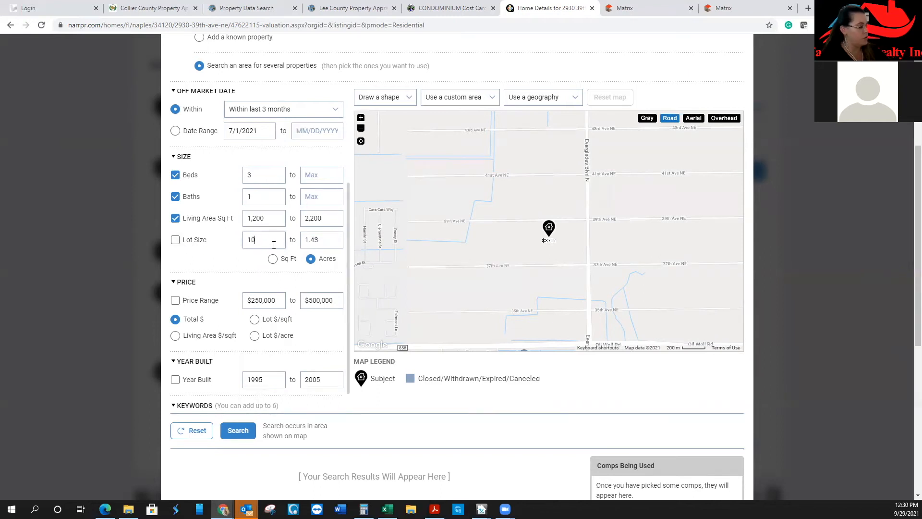
{"action": "double_click", "coordinate": [313, 239]}
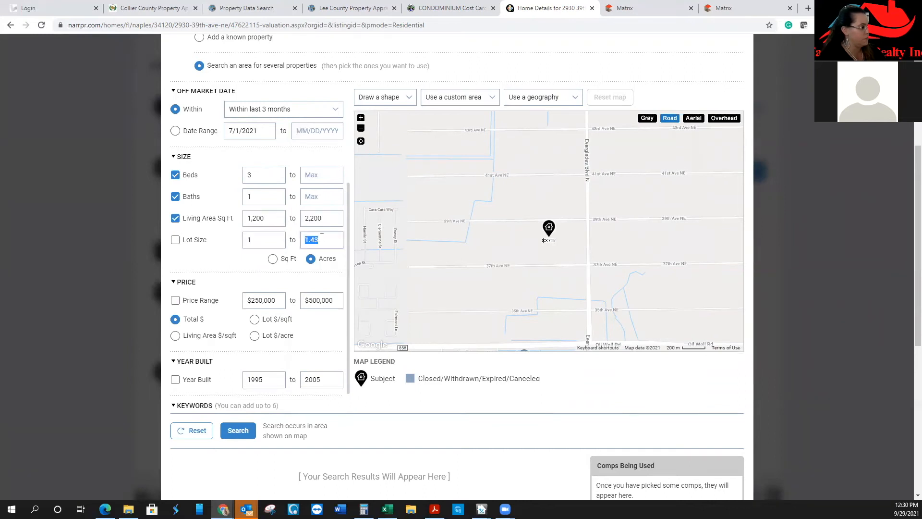
{"action": "type", "text": "2"}
{"action": "left_click", "coordinate": [175, 239]}
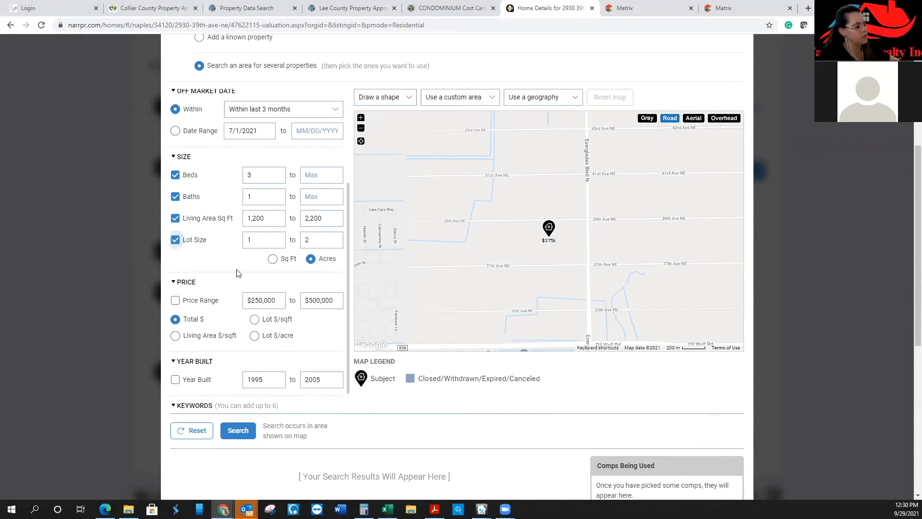
{"action": "scroll", "coordinate": [237, 272], "scroll_direction": "down", "scroll_amount": 1}
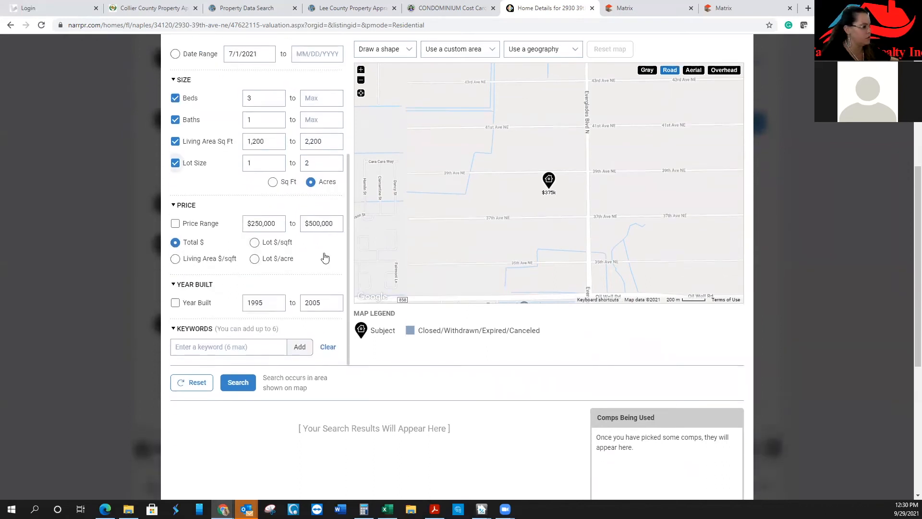
{"action": "scroll", "coordinate": [303, 273], "scroll_direction": "down", "scroll_amount": 1}
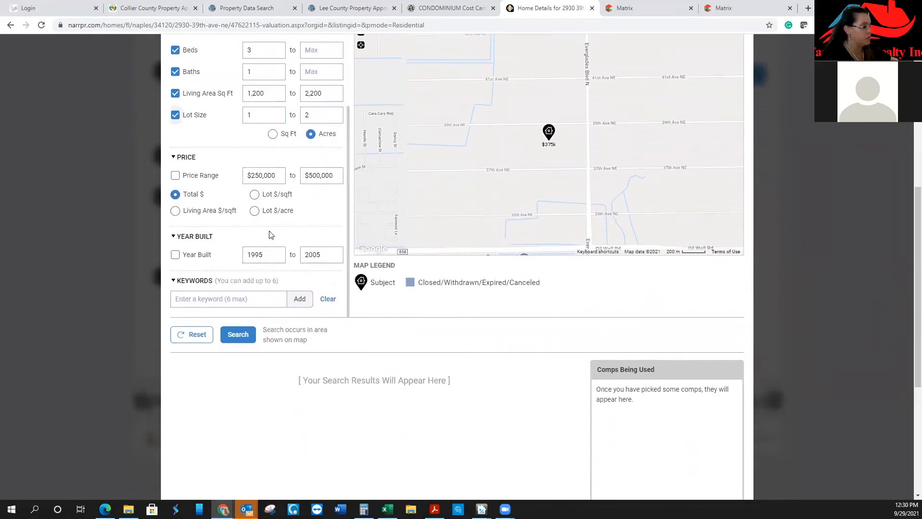
{"action": "double_click", "coordinate": [327, 257]}
{"action": "type", "text": "2010"}
{"action": "left_click", "coordinate": [175, 255]}
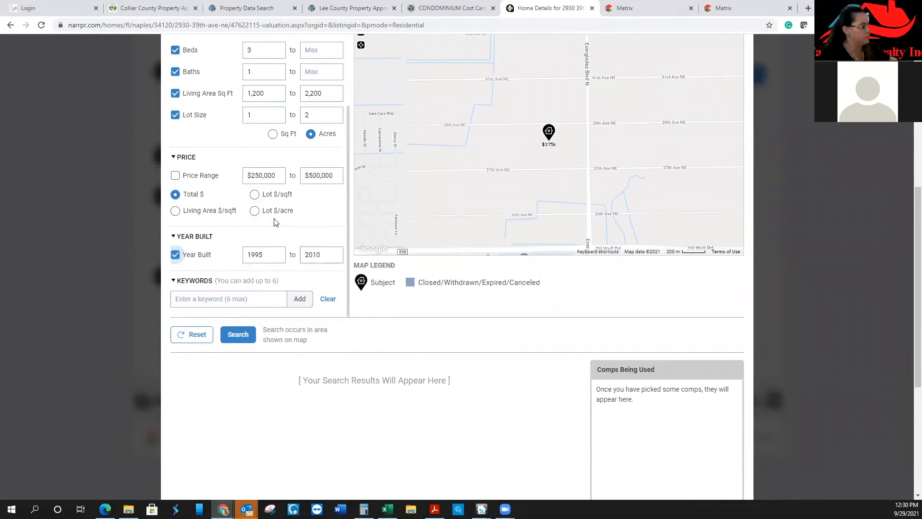
{"action": "left_click", "coordinate": [238, 334]}
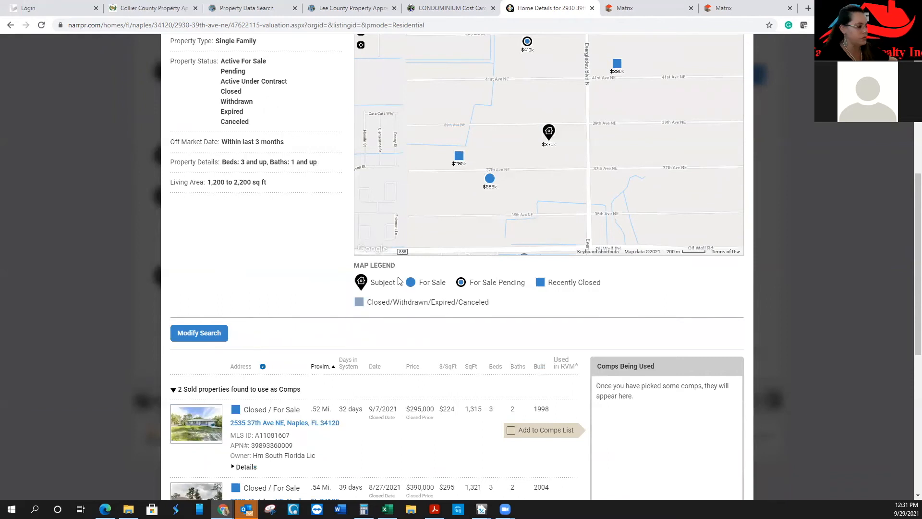
{"action": "scroll", "coordinate": [908, 215], "scroll_direction": "up", "scroll_amount": 3}
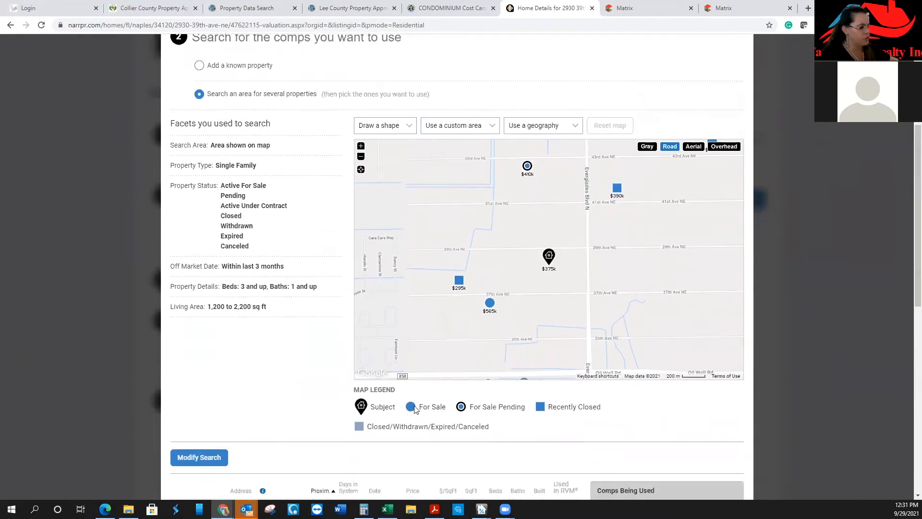
{"action": "left_click", "coordinate": [459, 283]}
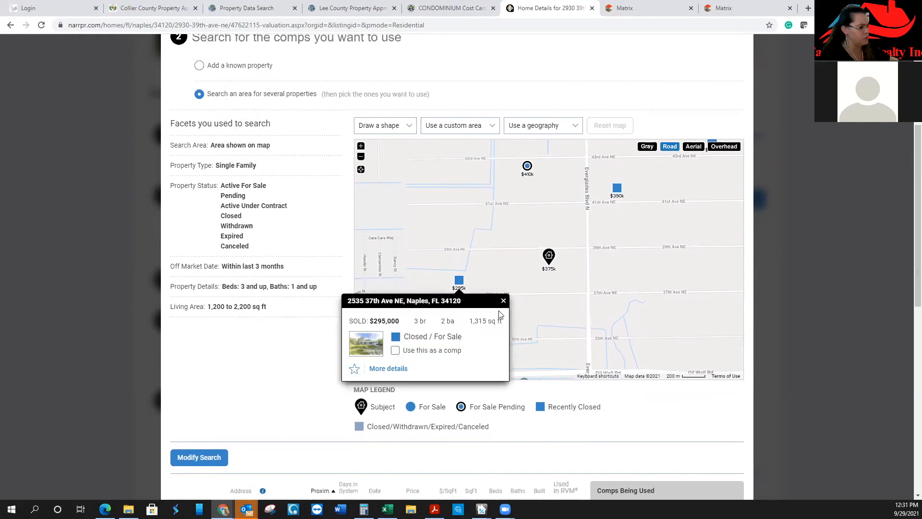
{"action": "left_click", "coordinate": [618, 189]}
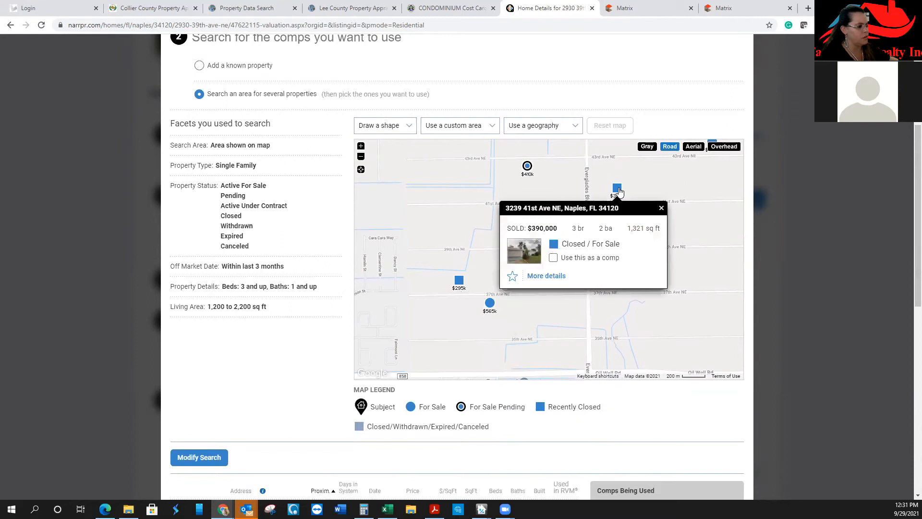
{"action": "left_click", "coordinate": [661, 208]}
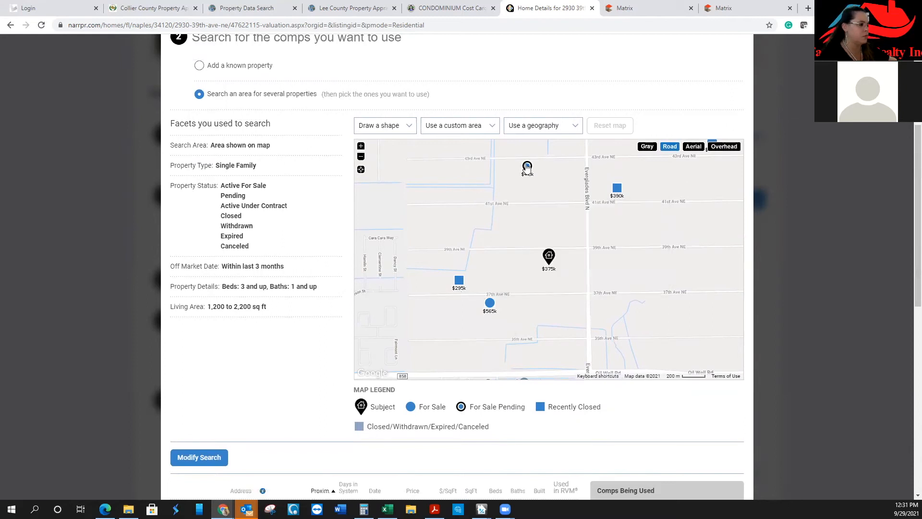
{"action": "left_click", "coordinate": [490, 303]}
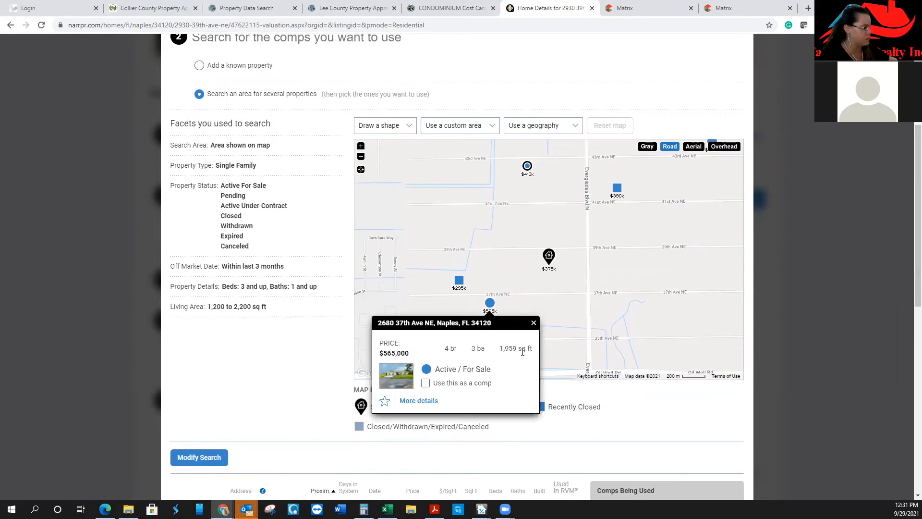
{"action": "left_click", "coordinate": [534, 323]}
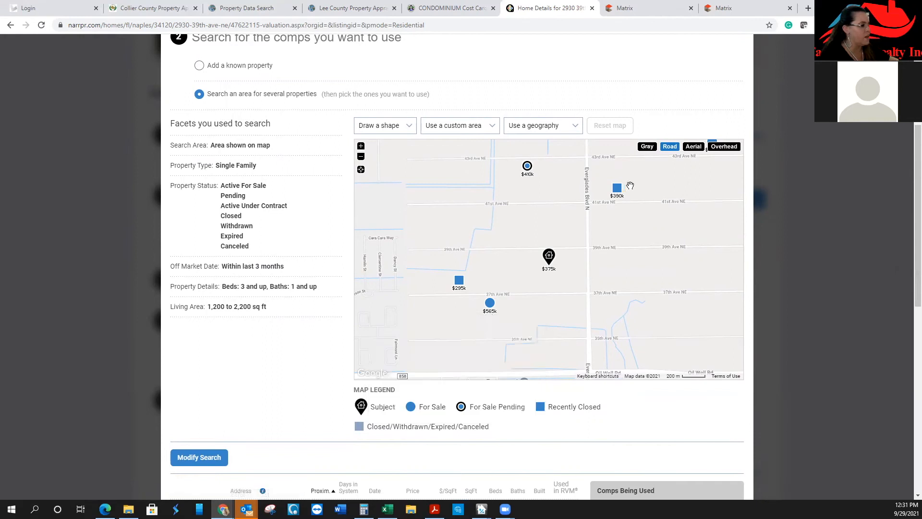
{"action": "left_click", "coordinate": [360, 156]}
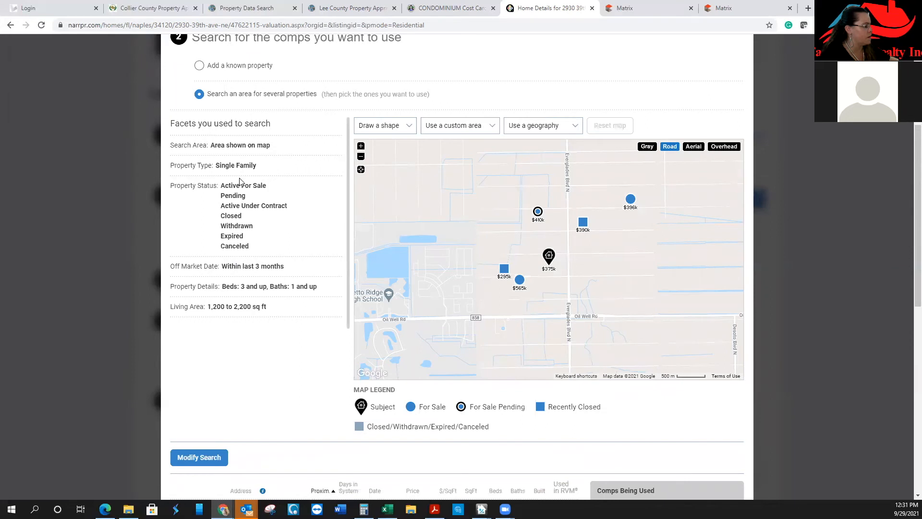
Modify the comps search to exclude distressed sales and rerun it over the wider map
{"action": "left_click", "coordinate": [201, 457]}
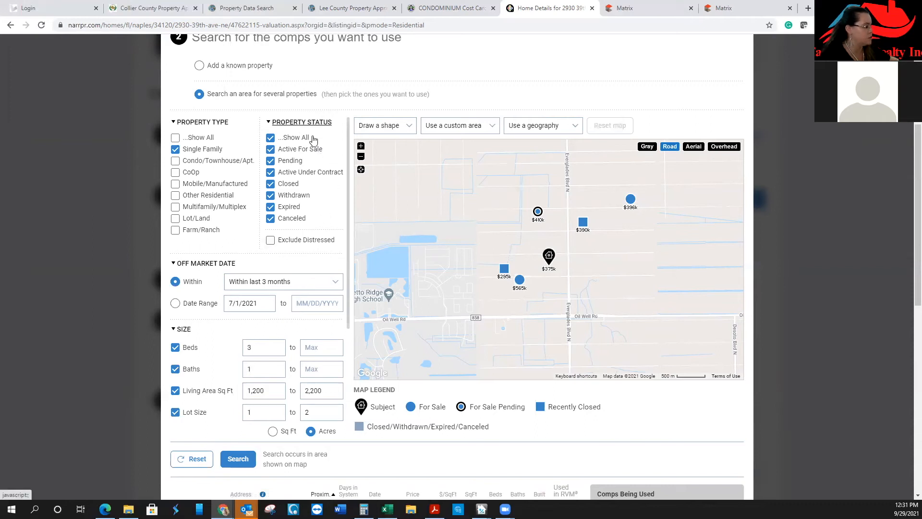
{"action": "left_click", "coordinate": [270, 244]}
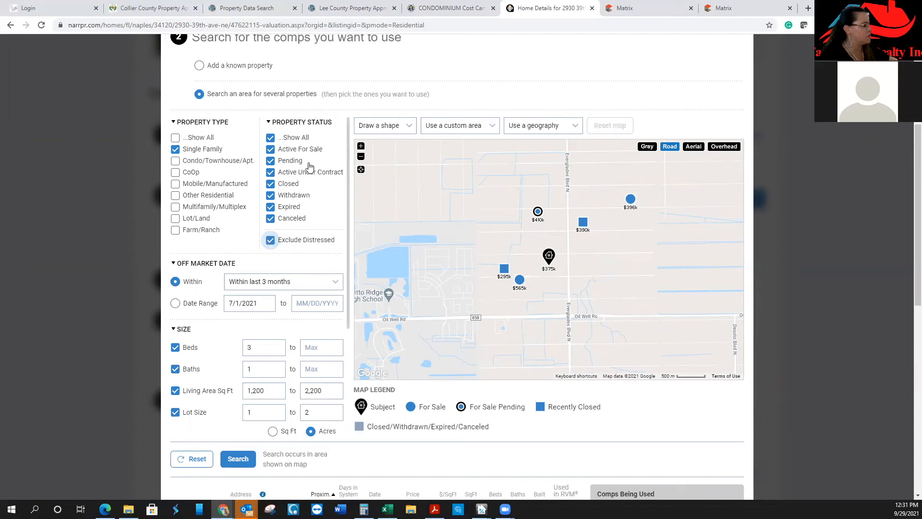
{"action": "left_click_drag", "start_coordinate": [349, 215], "coordinate": [345, 352]}
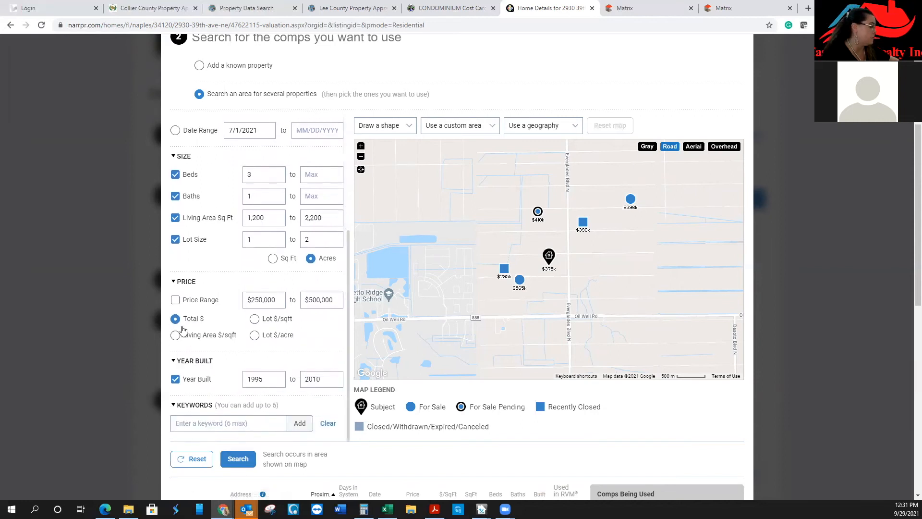
{"action": "left_click", "coordinate": [246, 469]}
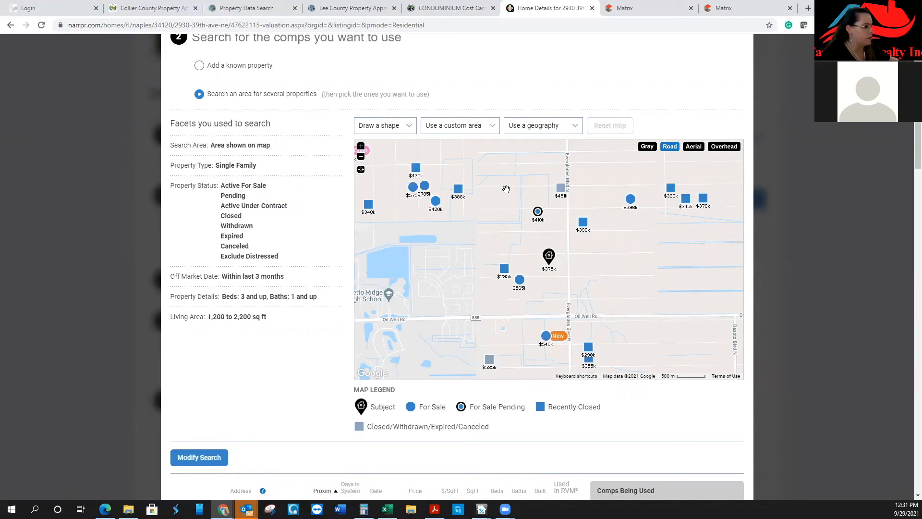
{"action": "left_click", "coordinate": [458, 192]}
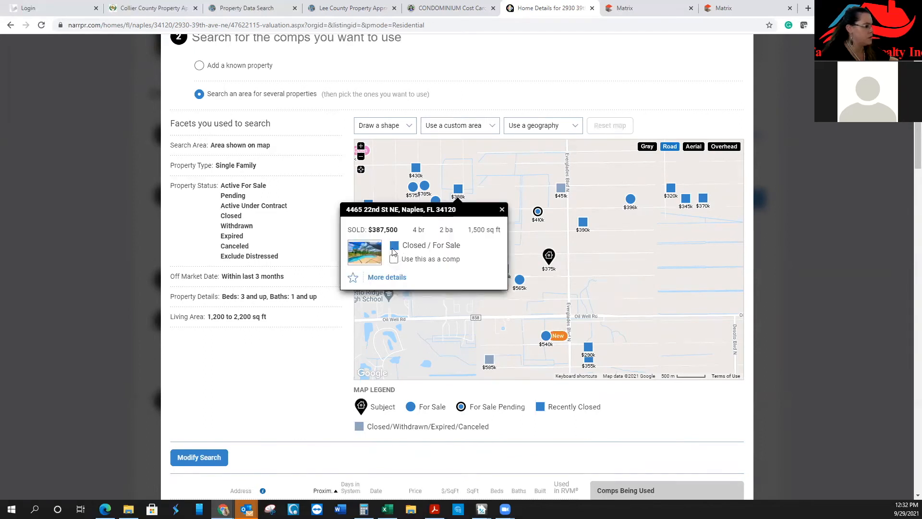
{"action": "left_click", "coordinate": [502, 210]}
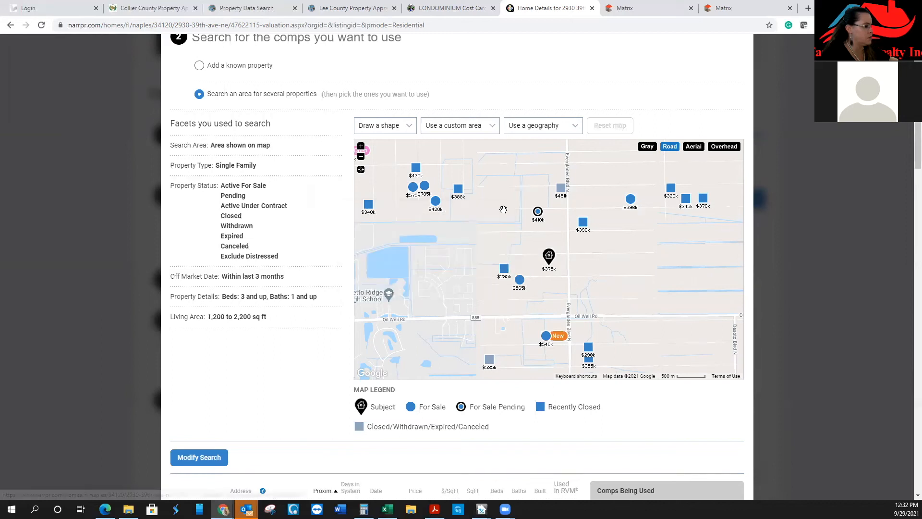
{"action": "left_click", "coordinate": [503, 269]}
{"action": "left_click", "coordinate": [440, 338]}
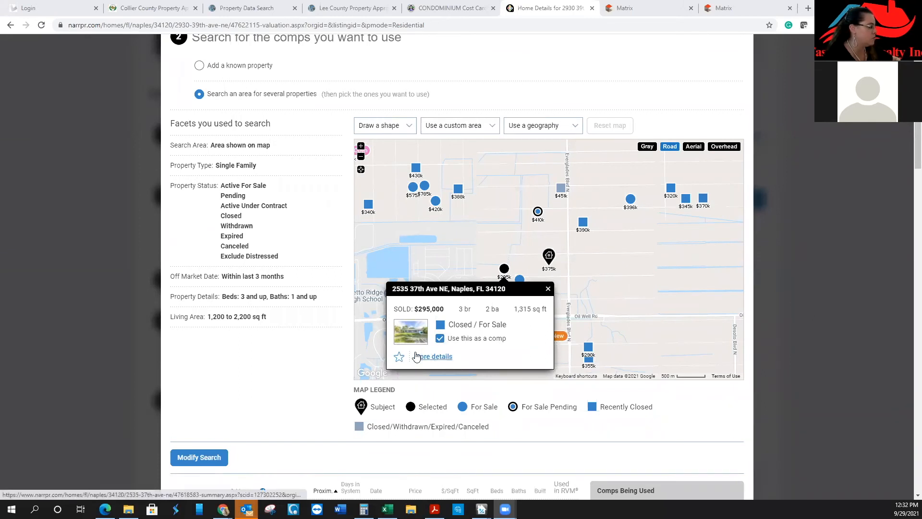
{"action": "left_click", "coordinate": [434, 356]}
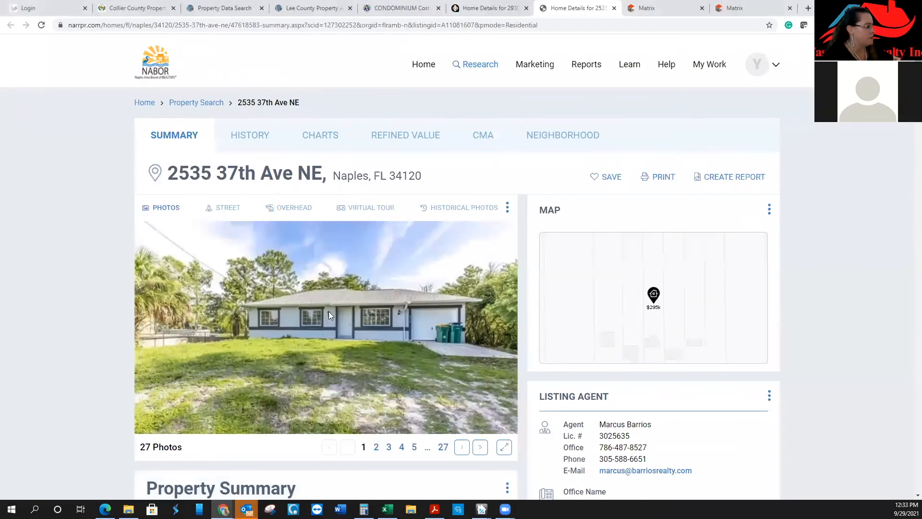
{"action": "scroll", "coordinate": [330, 312], "scroll_direction": "down", "scroll_amount": 4}
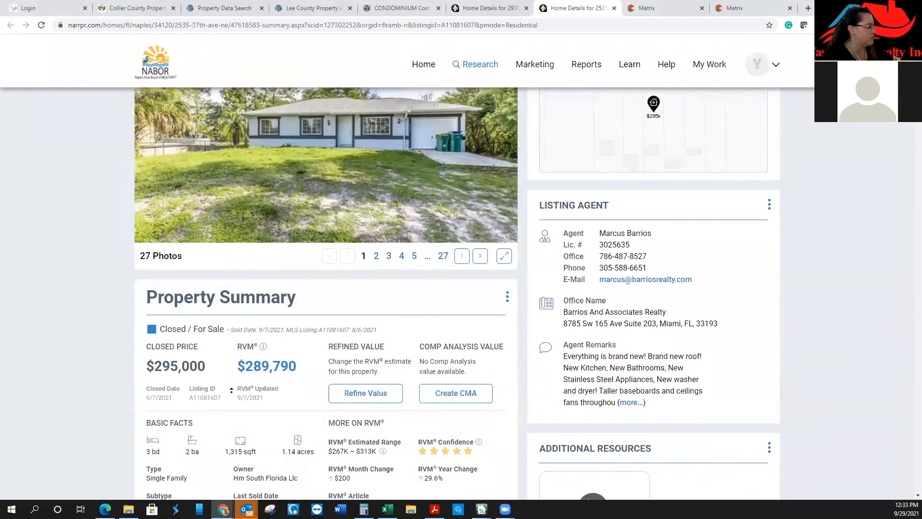
{"action": "scroll", "coordinate": [332, 427], "scroll_direction": "up", "scroll_amount": 4}
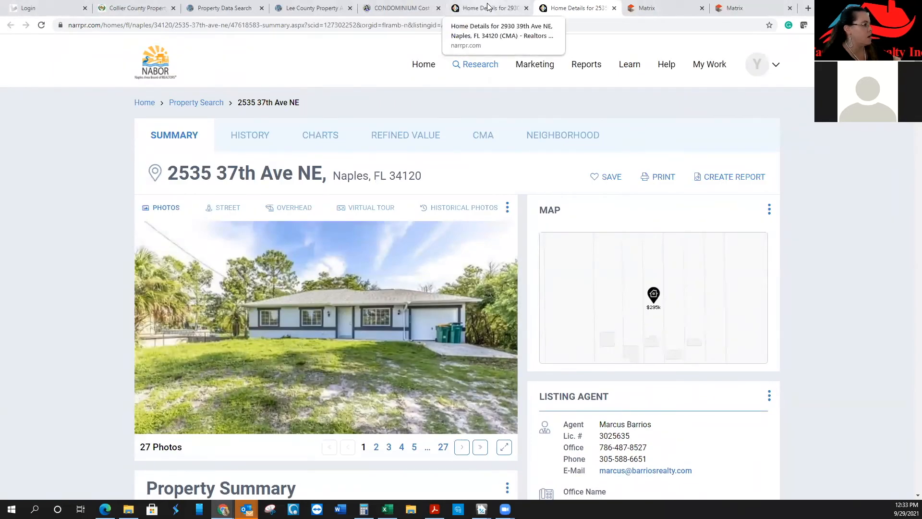
{"action": "left_click", "coordinate": [488, 7]}
{"action": "left_click", "coordinate": [548, 289]}
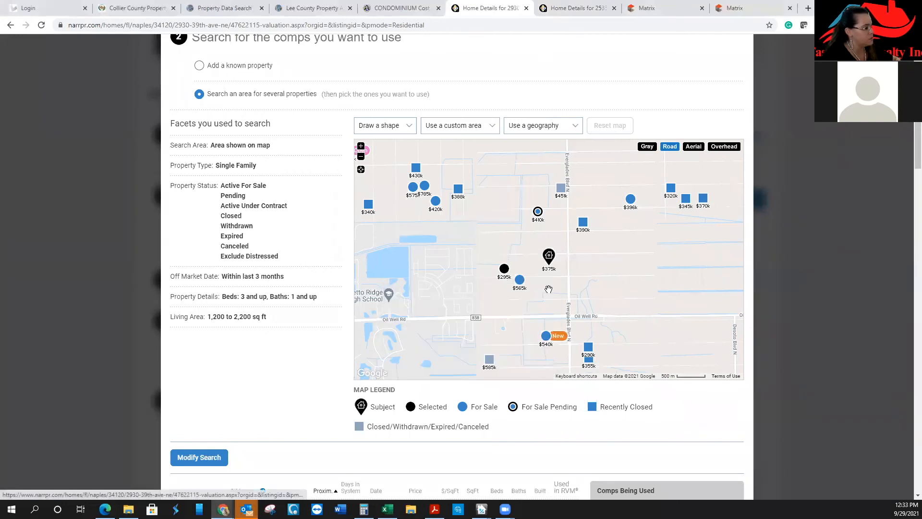
{"action": "left_click", "coordinate": [583, 225]}
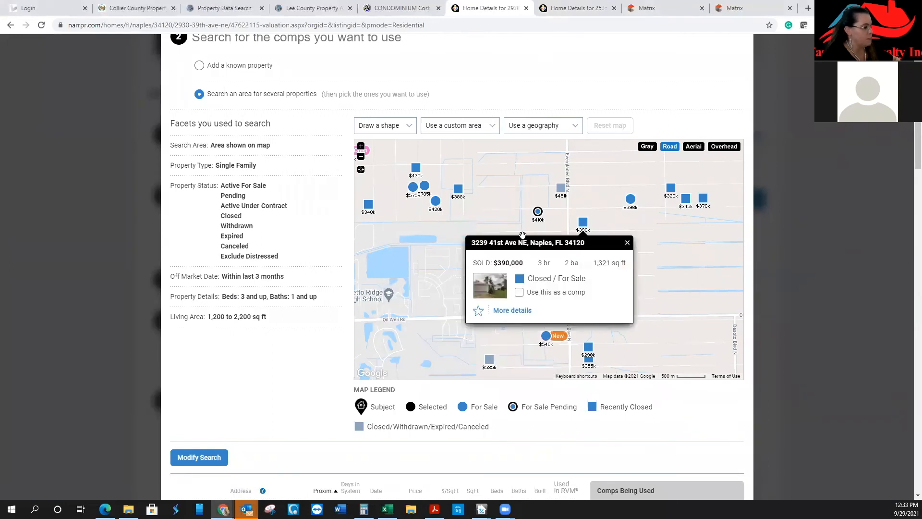
{"action": "left_click", "coordinate": [519, 292]}
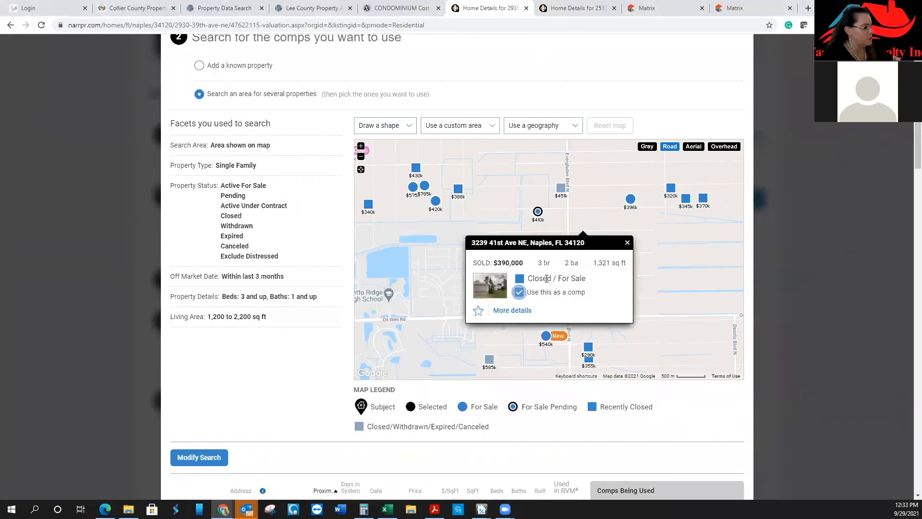
{"action": "left_click", "coordinate": [631, 199]}
{"action": "left_click", "coordinate": [567, 280]}
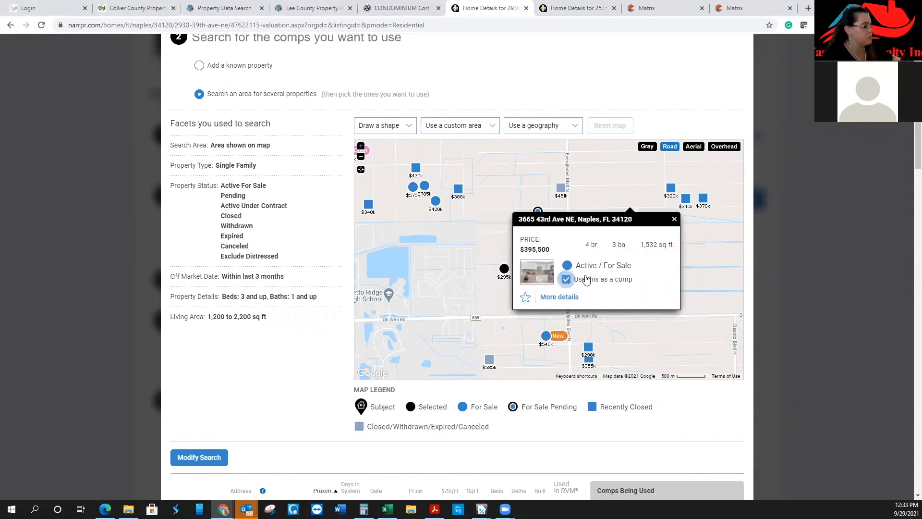
{"action": "left_click", "coordinate": [674, 218]}
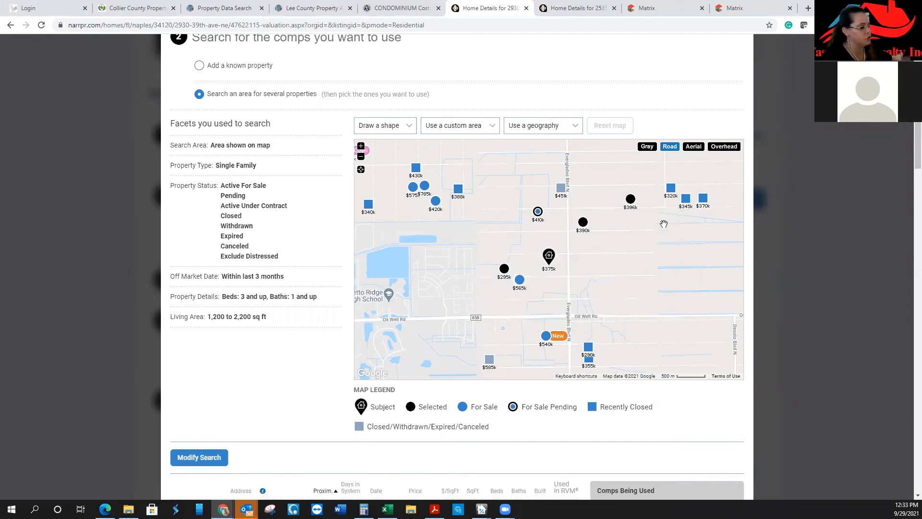
{"action": "left_click", "coordinate": [671, 190]}
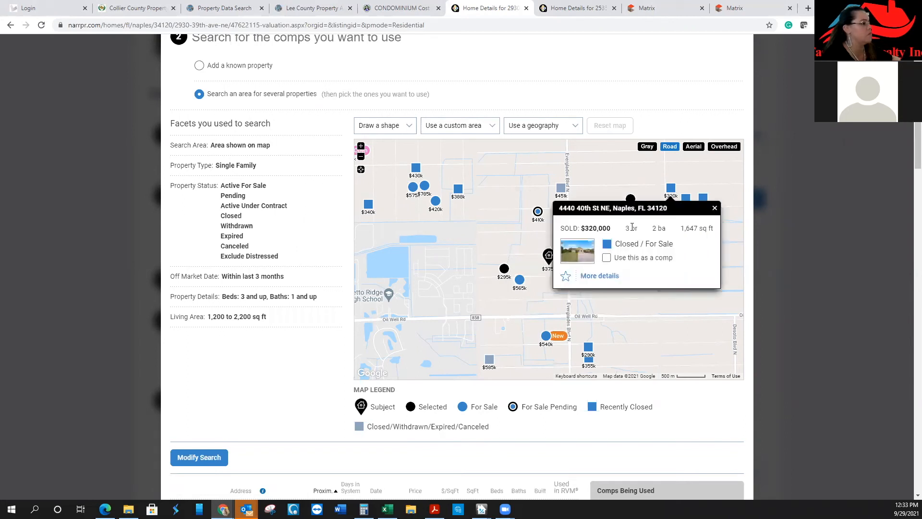
{"action": "left_click", "coordinate": [607, 259]}
{"action": "left_click", "coordinate": [714, 208]}
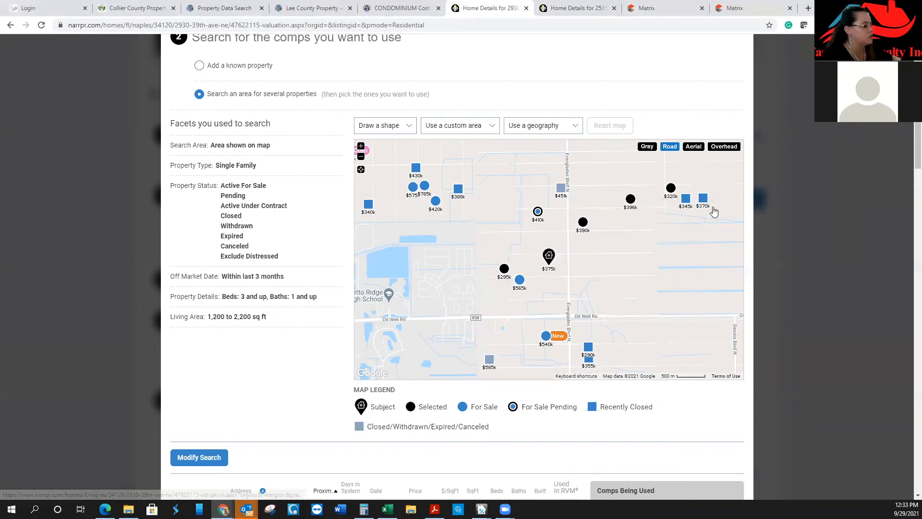
{"action": "left_click", "coordinate": [460, 191]}
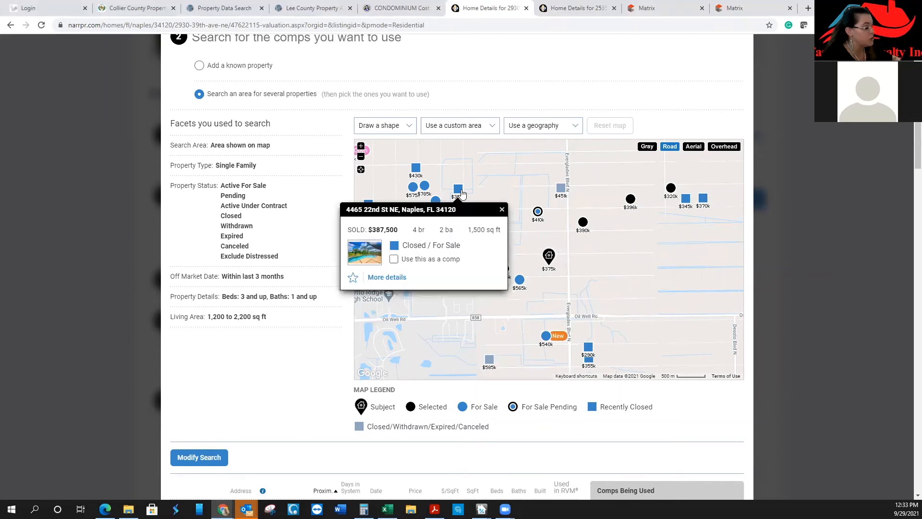
{"action": "left_click", "coordinate": [502, 210]}
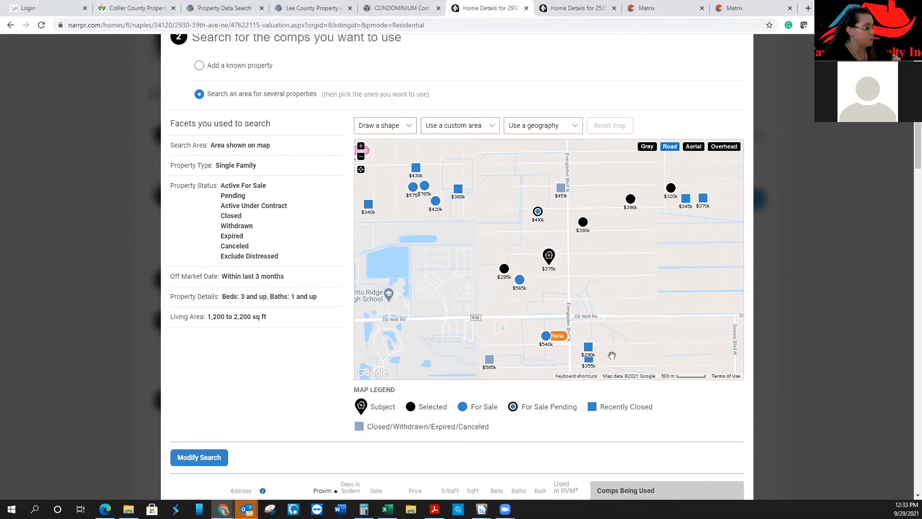
{"action": "left_click", "coordinate": [589, 348]}
{"action": "left_click", "coordinate": [524, 417]}
{"action": "left_click", "coordinate": [633, 367]}
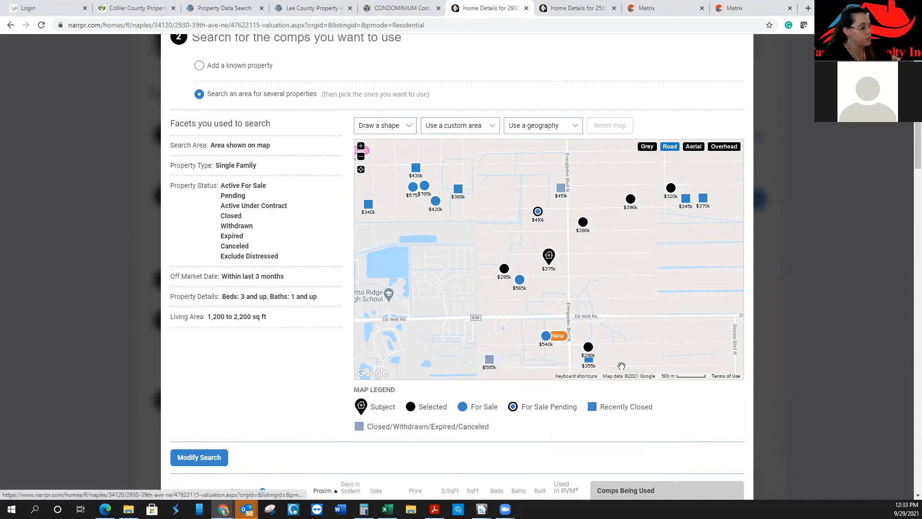
{"action": "left_click", "coordinate": [589, 358]}
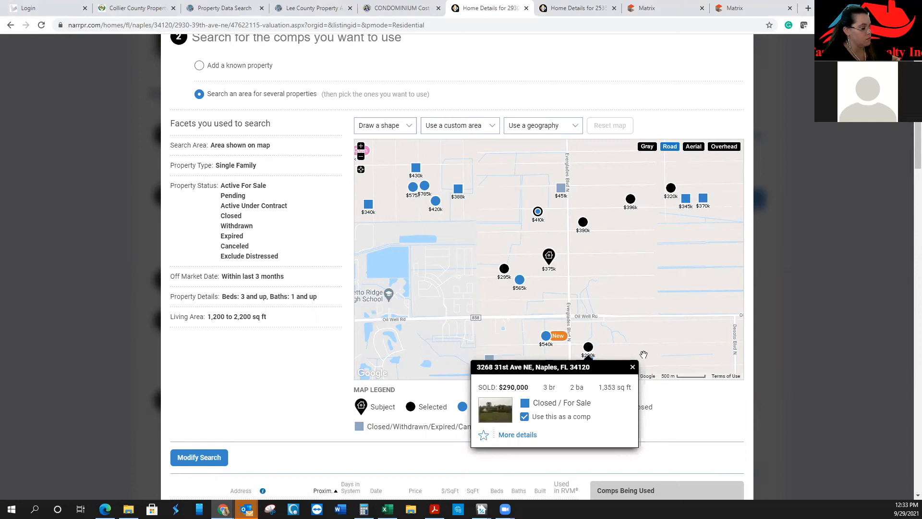
{"action": "left_click", "coordinate": [633, 367]}
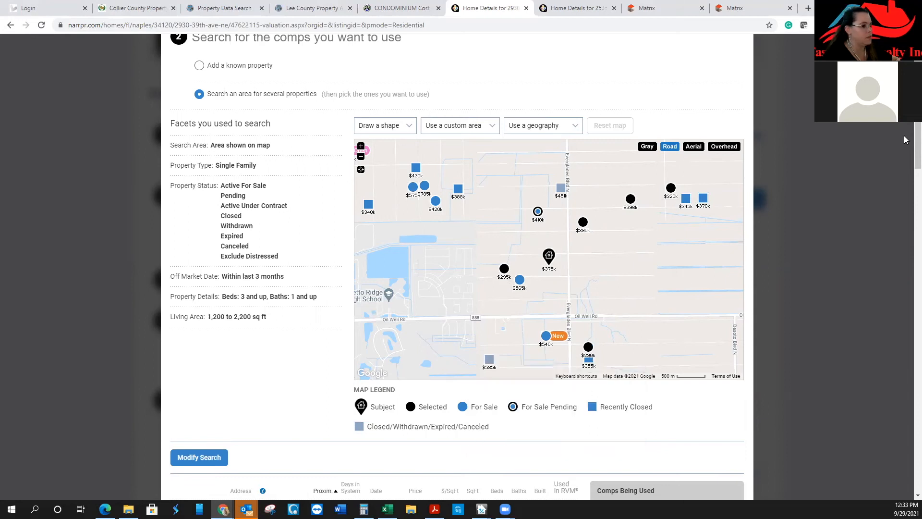
{"action": "scroll", "coordinate": [906, 144], "scroll_direction": "down", "scroll_amount": 6}
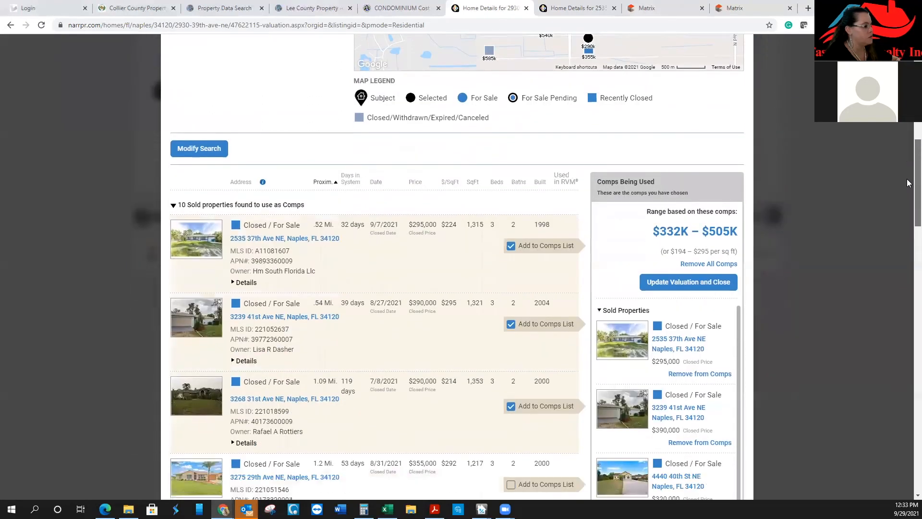
Save the chosen comps, updating the valuation to a $405,744 average ($237/sq ft, $332K–$505K)
{"action": "scroll", "coordinate": [907, 182], "scroll_direction": "down", "scroll_amount": 7}
{"action": "scroll", "coordinate": [639, 128], "scroll_direction": "up", "scroll_amount": 5}
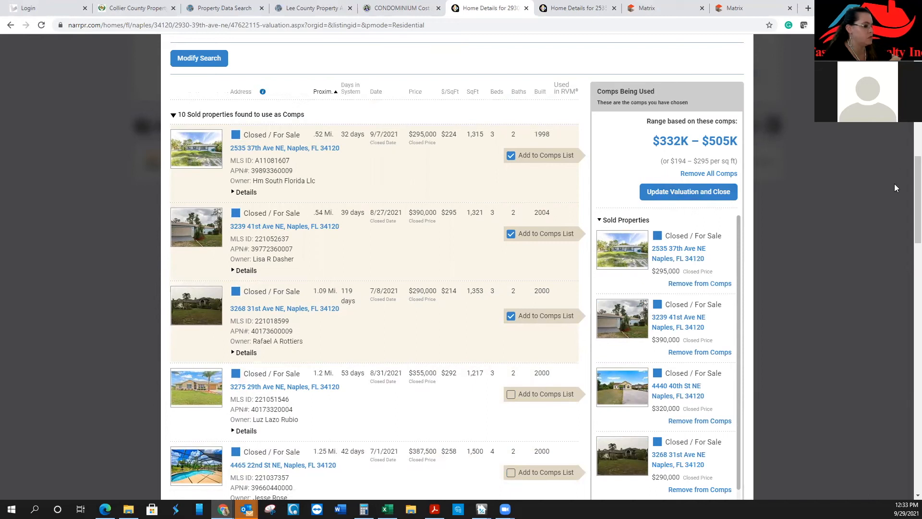
{"action": "left_click_drag", "start_coordinate": [908, 176], "coordinate": [908, 454]}
{"action": "left_click", "coordinate": [537, 481]}
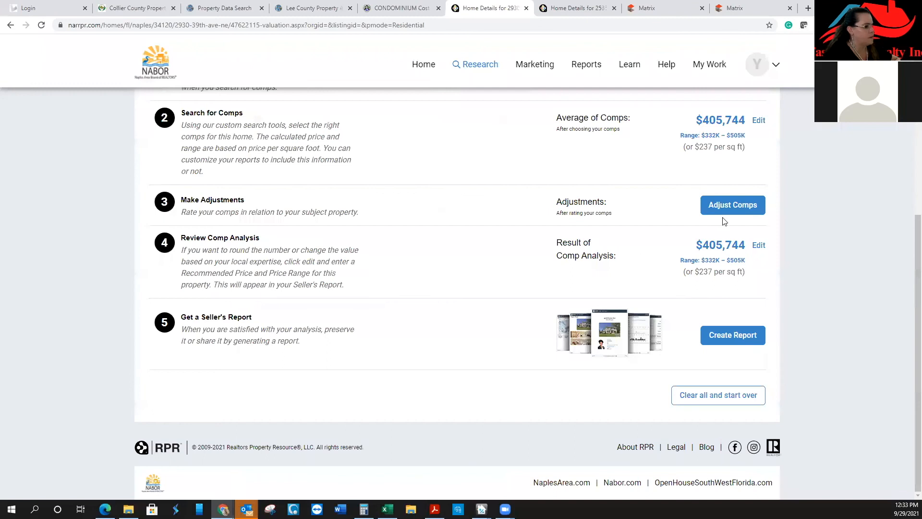
Rate the first comp Worse, the second Same and the third toward Better, totalling +$1,404
{"action": "left_click", "coordinate": [737, 211]}
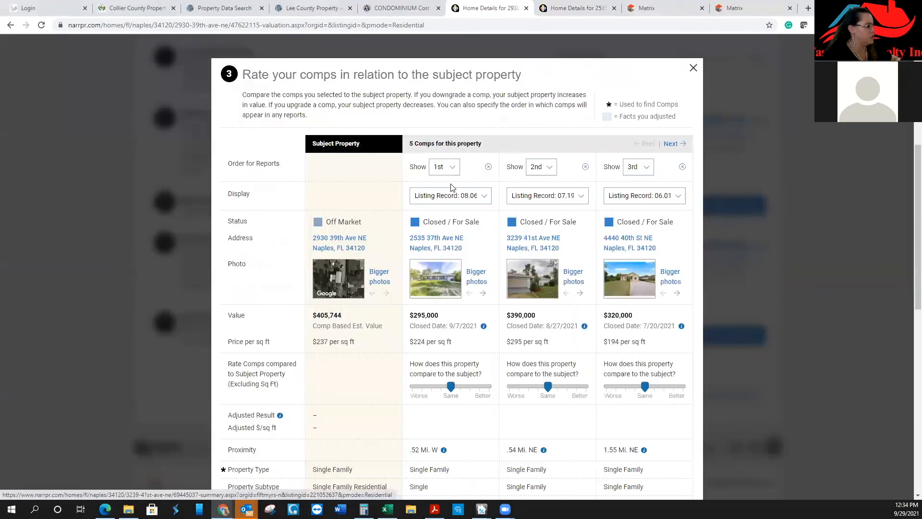
{"action": "scroll", "coordinate": [470, 215], "scroll_direction": "down", "scroll_amount": 3}
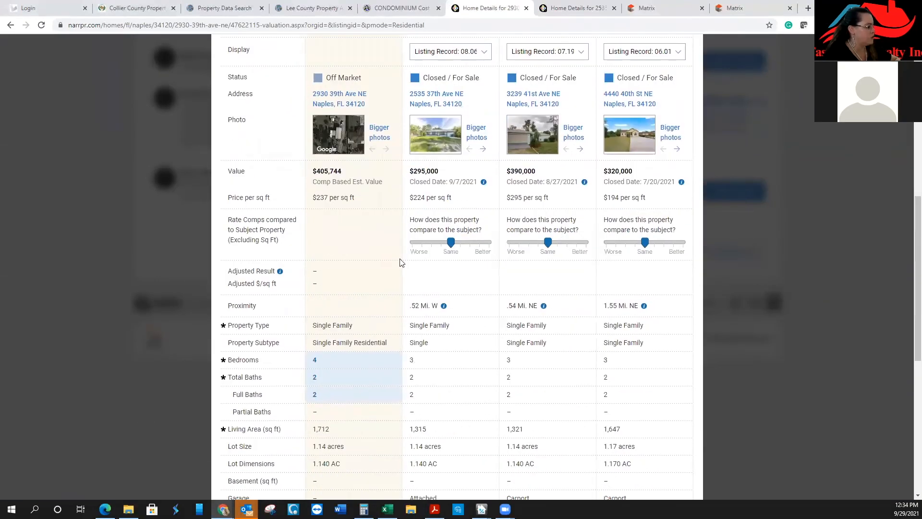
{"action": "scroll", "coordinate": [427, 293], "scroll_direction": "down", "scroll_amount": 2}
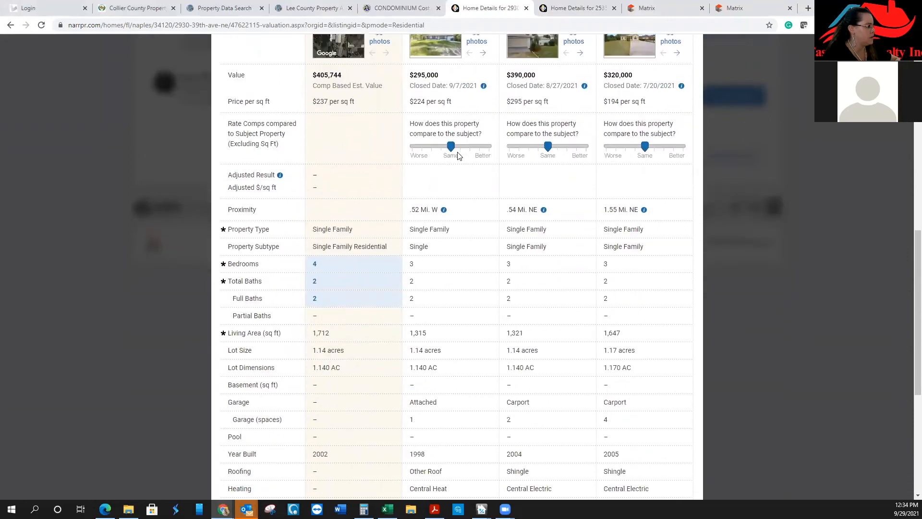
{"action": "left_click_drag", "start_coordinate": [451, 148], "coordinate": [485, 145]}
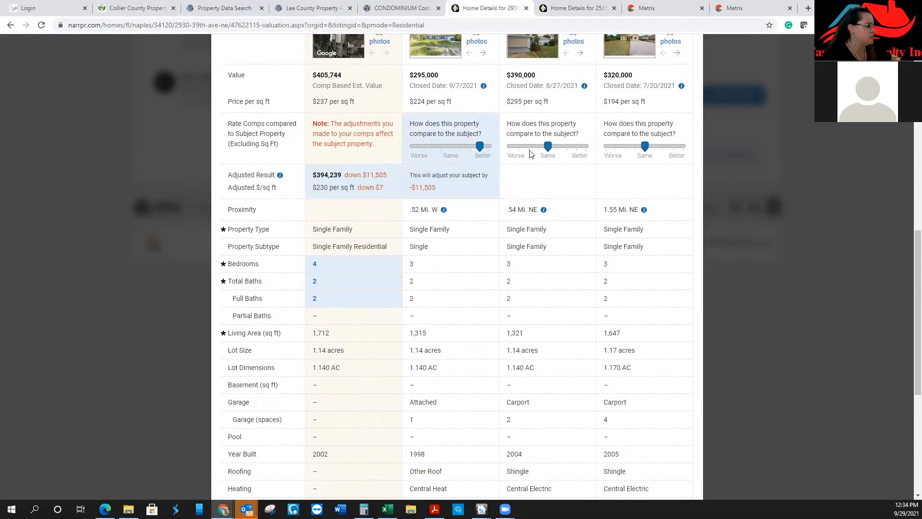
{"action": "left_click_drag", "start_coordinate": [549, 147], "coordinate": [538, 147]}
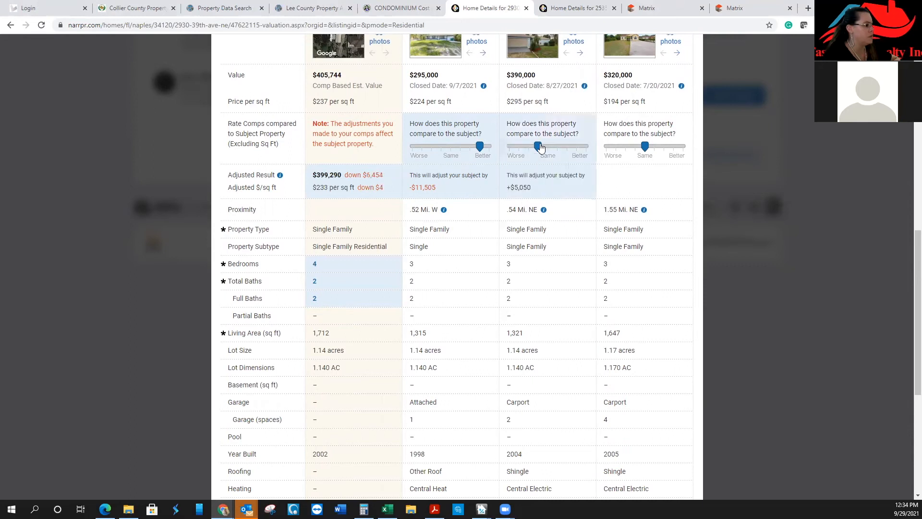
{"action": "left_click_drag", "start_coordinate": [483, 150], "coordinate": [433, 151]}
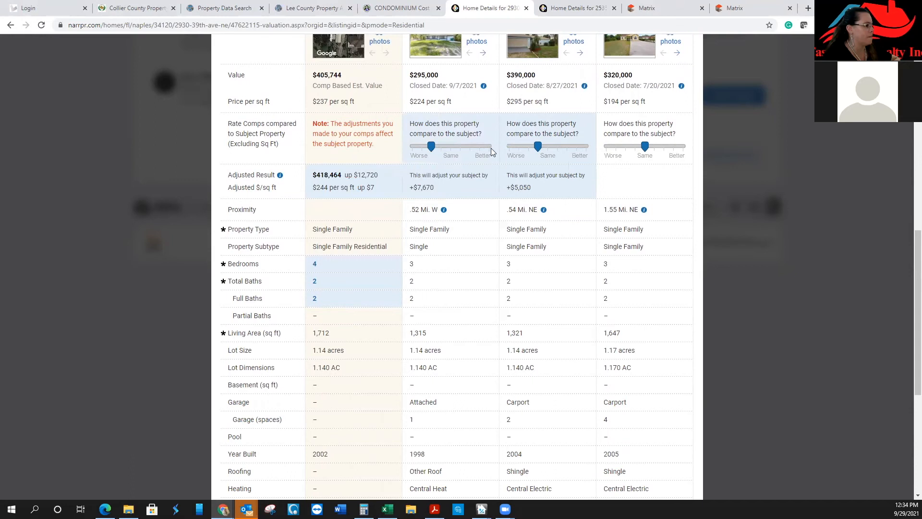
{"action": "left_click", "coordinate": [546, 148]}
{"action": "left_click_drag", "start_coordinate": [546, 148], "coordinate": [567, 148]}
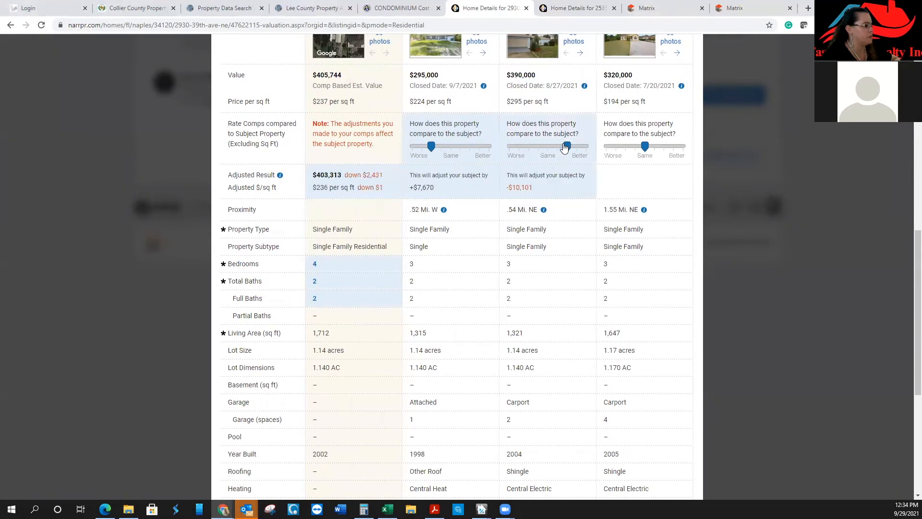
{"action": "left_click", "coordinate": [425, 149]}
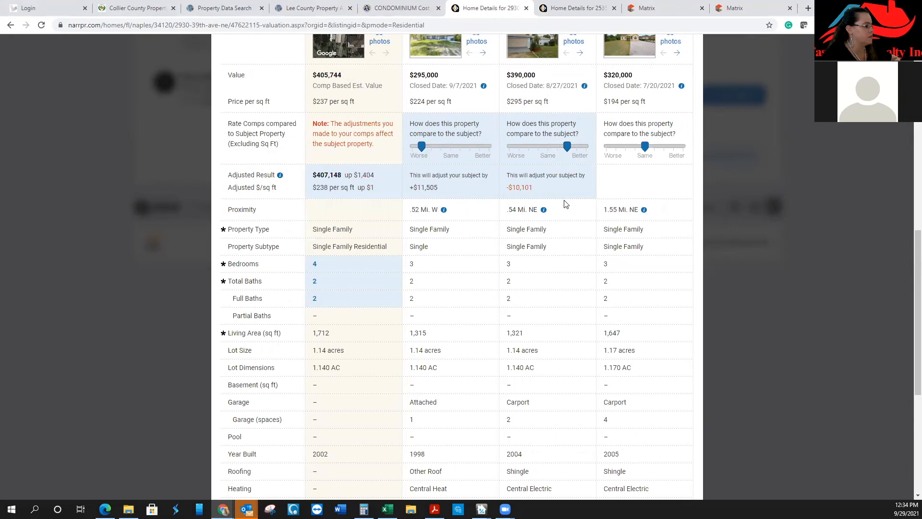
{"action": "scroll", "coordinate": [565, 204], "scroll_direction": "down", "scroll_amount": 5}
{"action": "scroll", "coordinate": [566, 203], "scroll_direction": "down", "scroll_amount": 1}
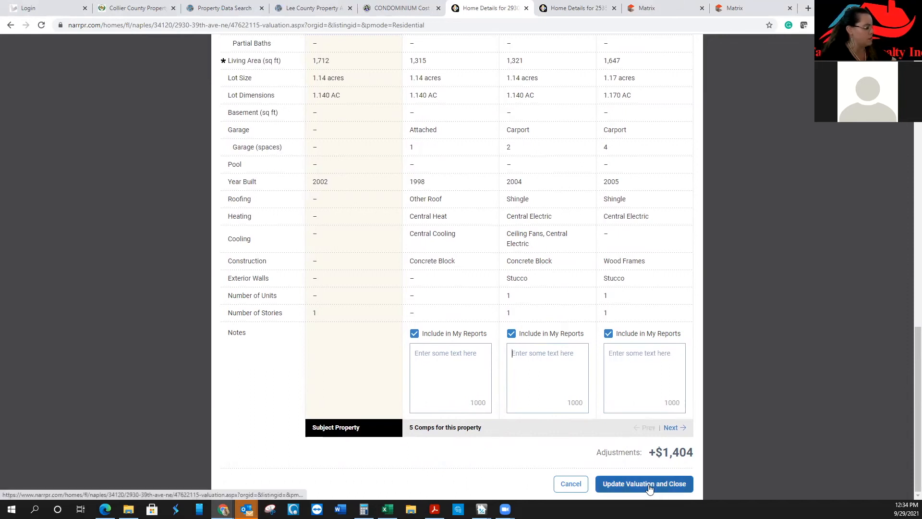
{"action": "left_click", "coordinate": [674, 428]}
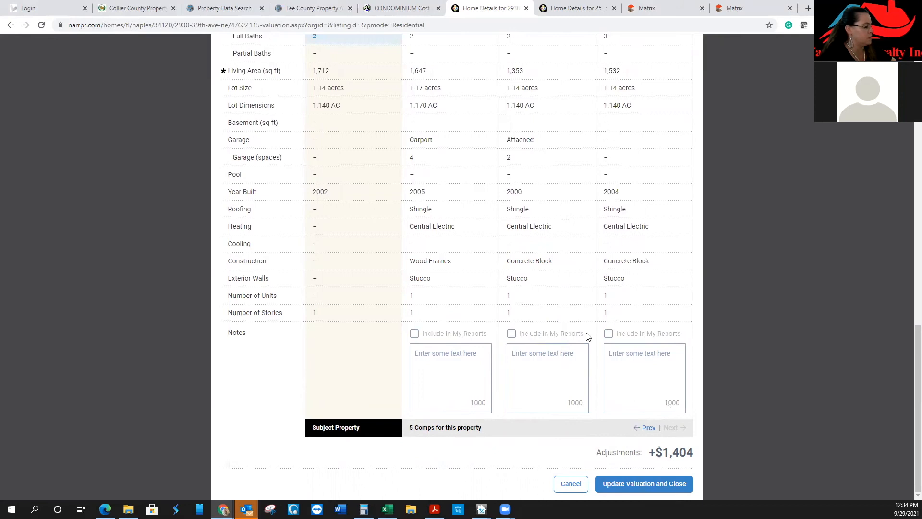
Update the valuation to $407,148 with the +$1,404 adjustment and begin building the Seller's Report
{"action": "scroll", "coordinate": [543, 376], "scroll_direction": "up", "scroll_amount": 7}
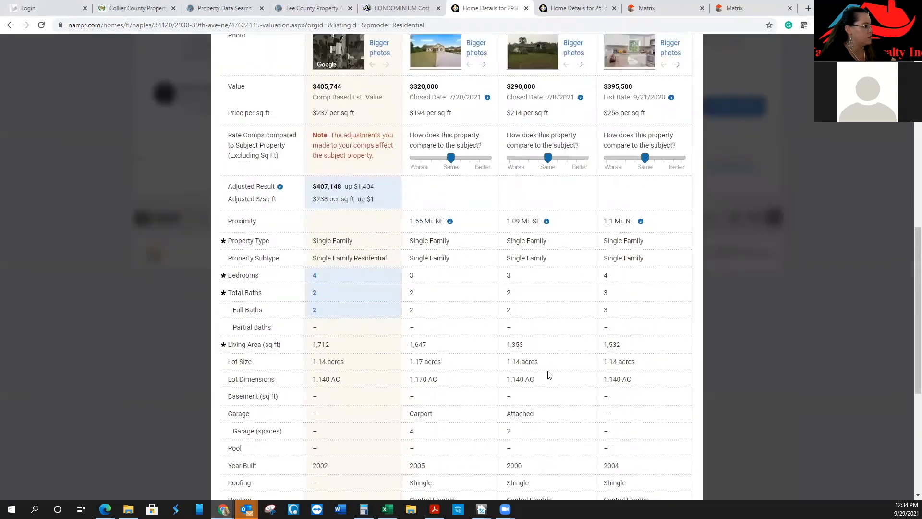
{"action": "scroll", "coordinate": [546, 375], "scroll_direction": "down", "scroll_amount": 7}
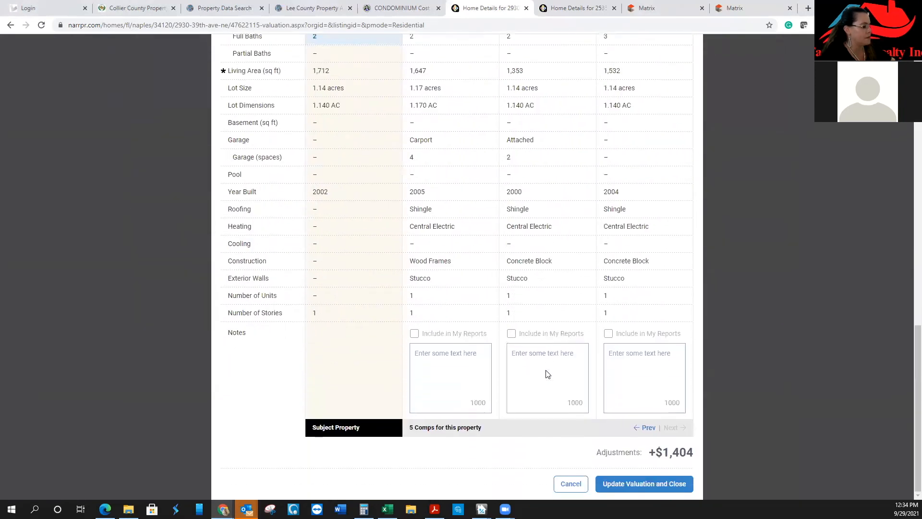
{"action": "left_click", "coordinate": [628, 486]}
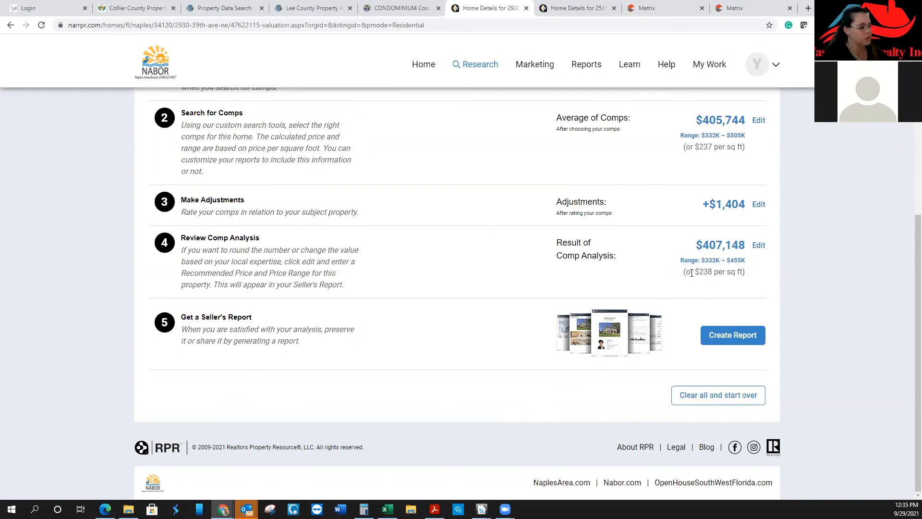
{"action": "left_click", "coordinate": [734, 336]}
Preview the Seller's Report sample, then close it
{"action": "scroll", "coordinate": [220, 313], "scroll_direction": "down", "scroll_amount": 3}
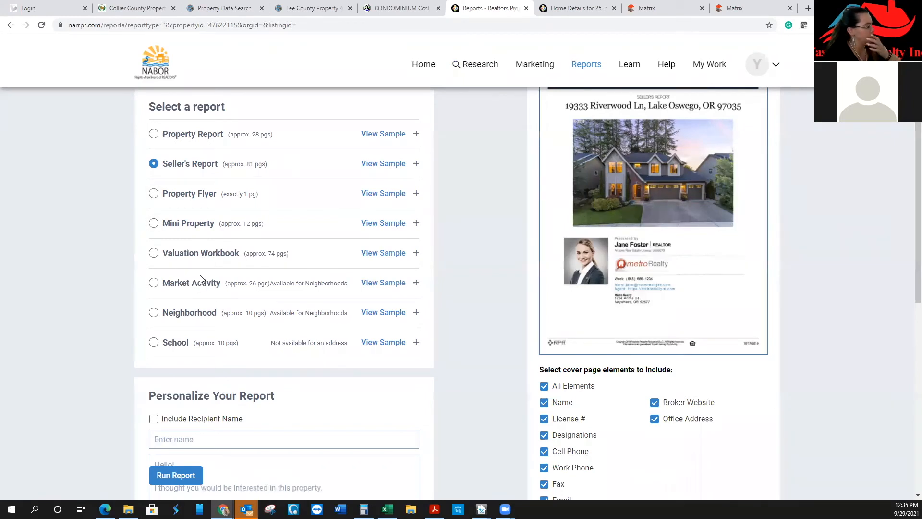
{"action": "scroll", "coordinate": [204, 278], "scroll_direction": "down", "scroll_amount": 7}
{"action": "scroll", "coordinate": [204, 276], "scroll_direction": "up", "scroll_amount": 5}
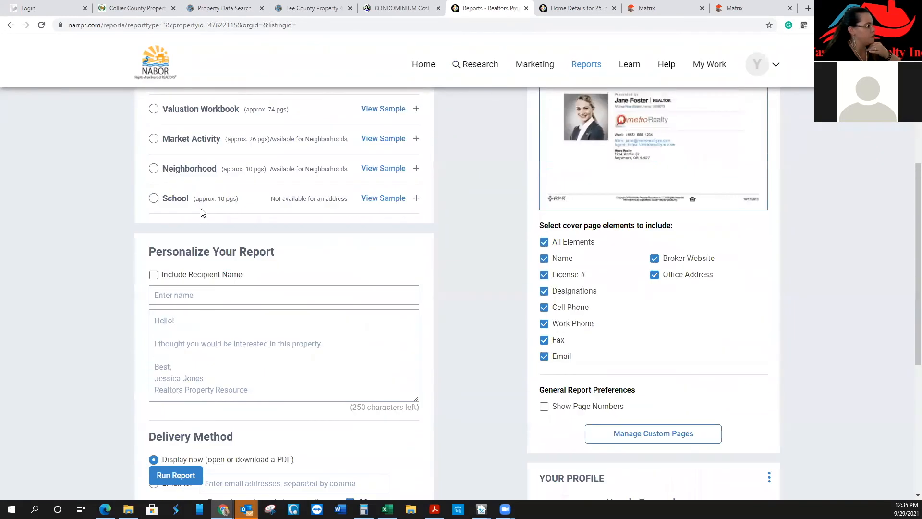
{"action": "scroll", "coordinate": [226, 240], "scroll_direction": "up", "scroll_amount": 2}
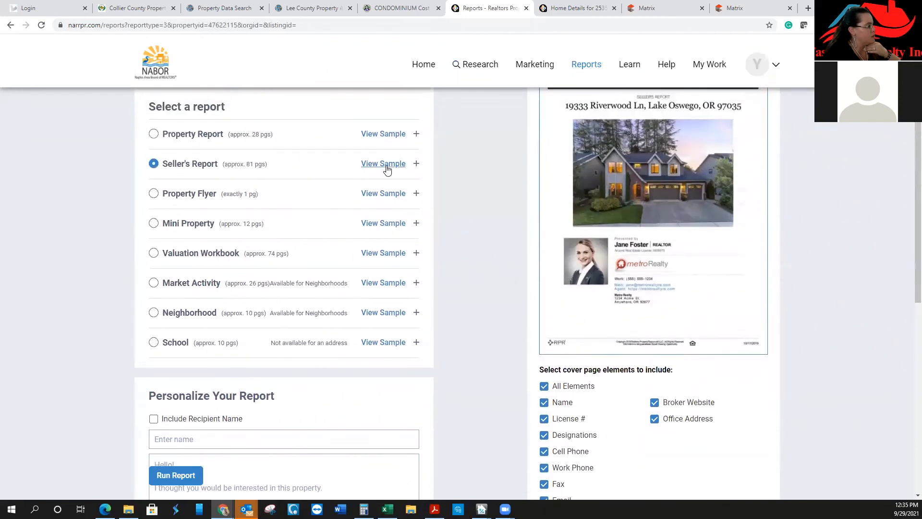
{"action": "left_click", "coordinate": [390, 168]}
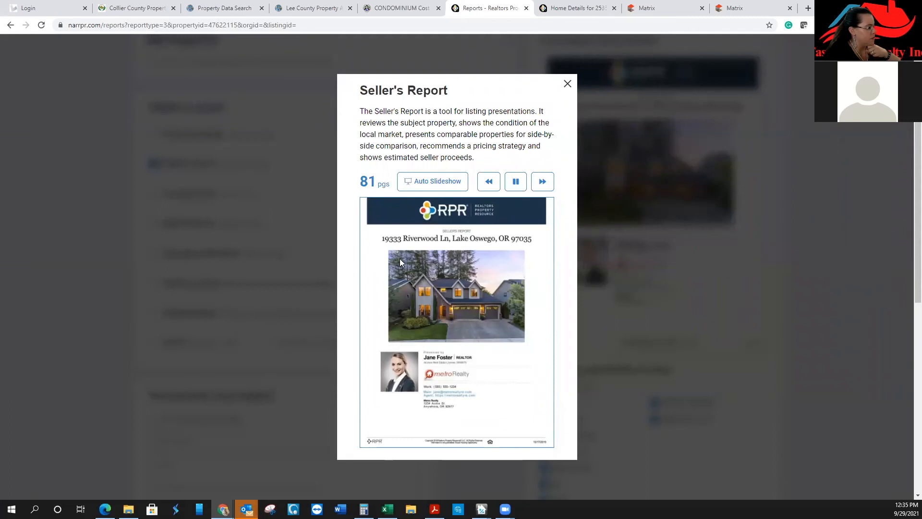
{"action": "left_click", "coordinate": [567, 84]}
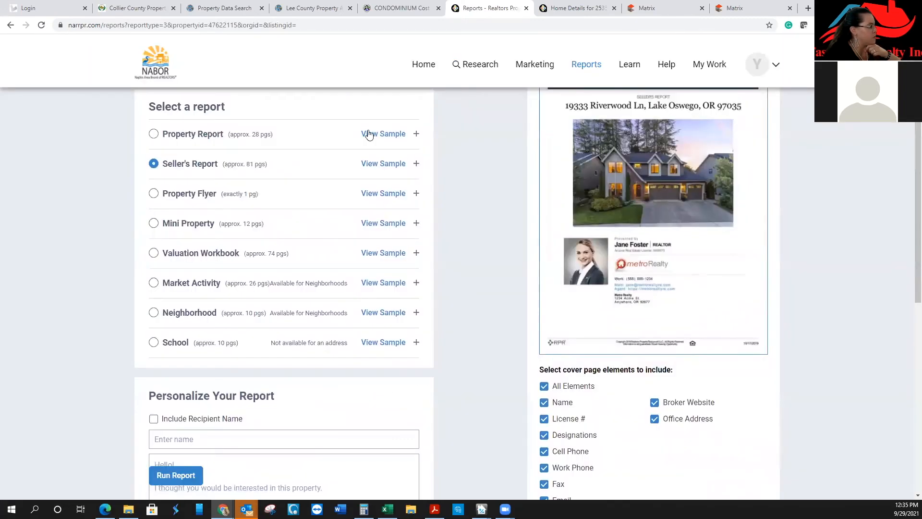
{"action": "scroll", "coordinate": [387, 184], "scroll_direction": "down", "scroll_amount": 6}
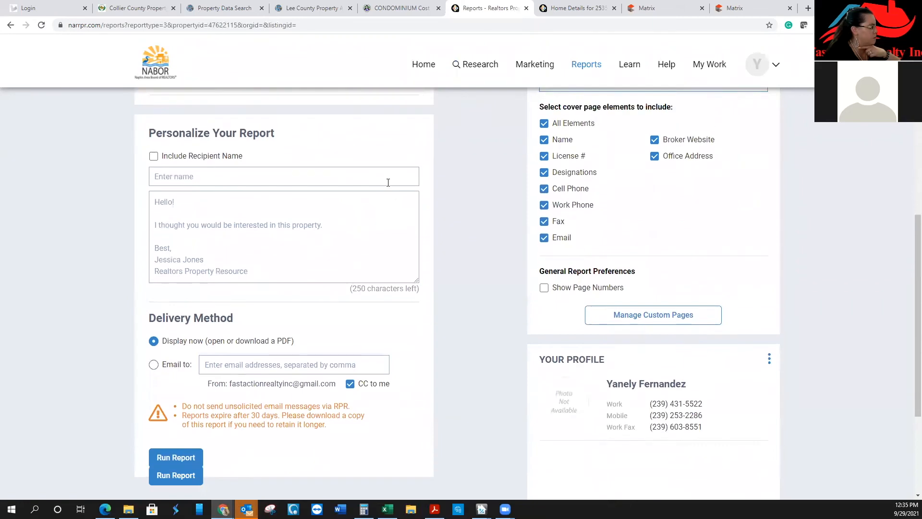
{"action": "scroll", "coordinate": [388, 183], "scroll_direction": "down", "scroll_amount": 3}
{"action": "left_click", "coordinate": [176, 285]}
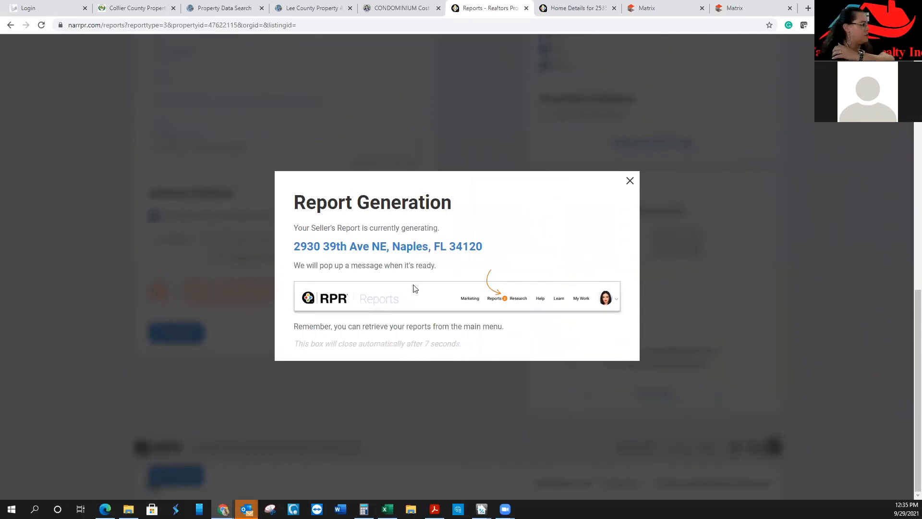
Dismiss the report generation notice and reopen the Seller's Report sample preview
{"action": "left_click", "coordinate": [630, 180]}
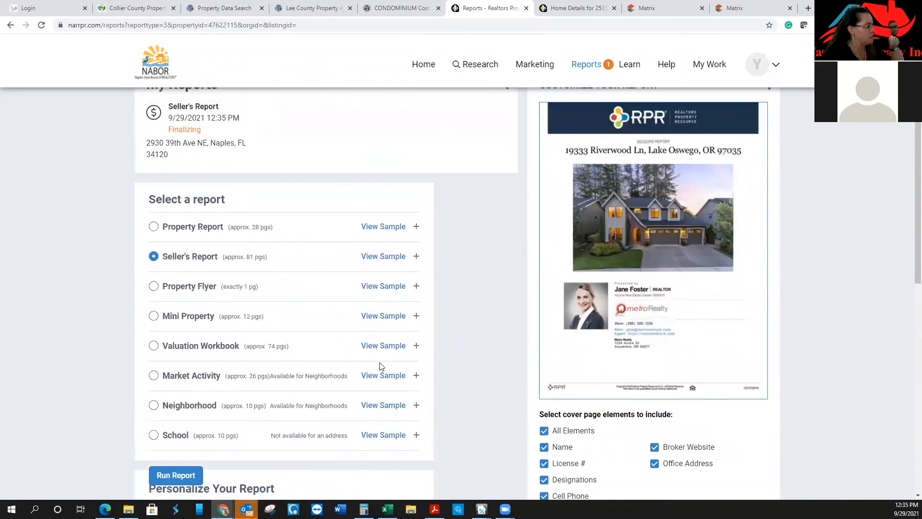
{"action": "left_click", "coordinate": [383, 256]}
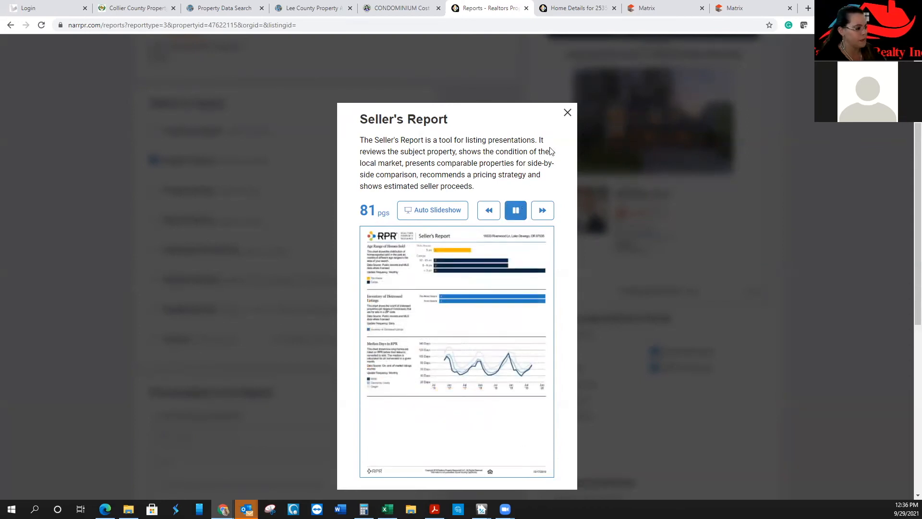
Close the sample preview and expand the Seller's Report section choices
{"action": "left_click", "coordinate": [567, 113]}
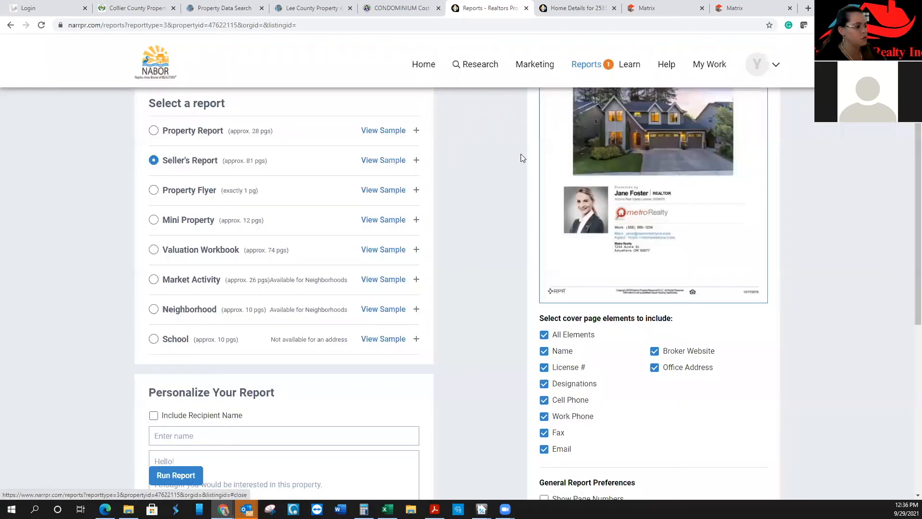
{"action": "left_click", "coordinate": [183, 160]}
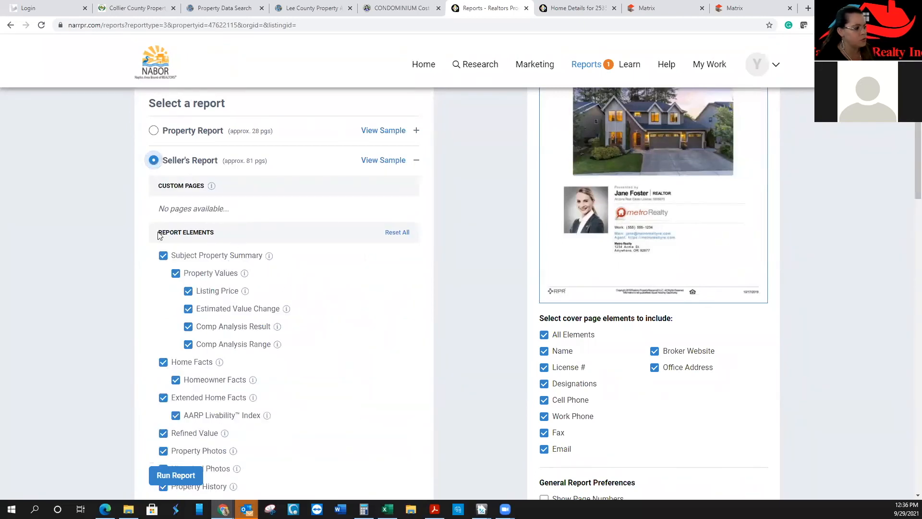
{"action": "scroll", "coordinate": [202, 335], "scroll_direction": "down", "scroll_amount": 4}
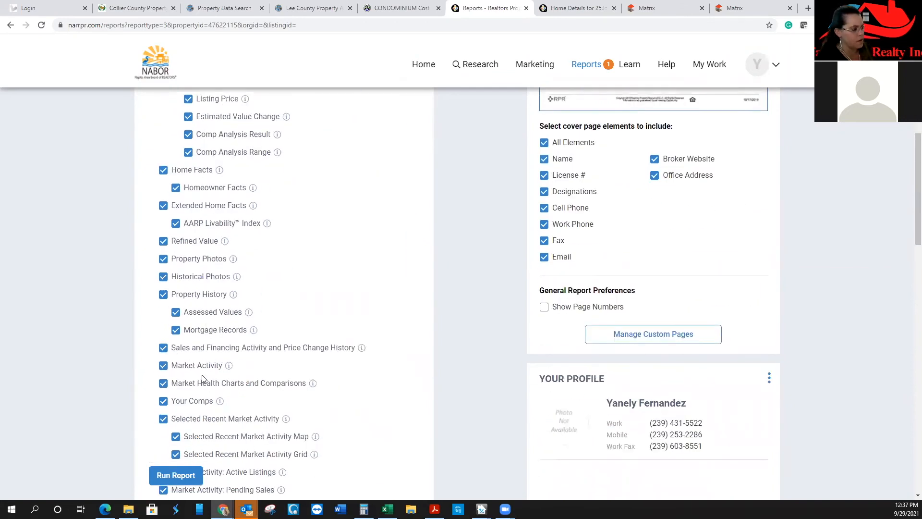
{"action": "scroll", "coordinate": [201, 378], "scroll_direction": "down", "scroll_amount": 6}
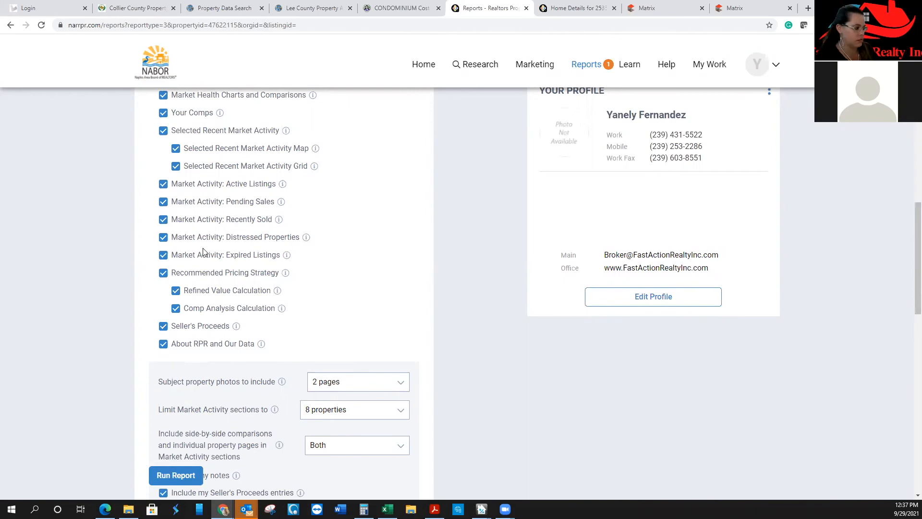
Exclude Seller's Proceeds, About RPR, Recommended Pricing Strategy, Expired Listings and Distressed Properties from the report
{"action": "left_click", "coordinate": [163, 328]}
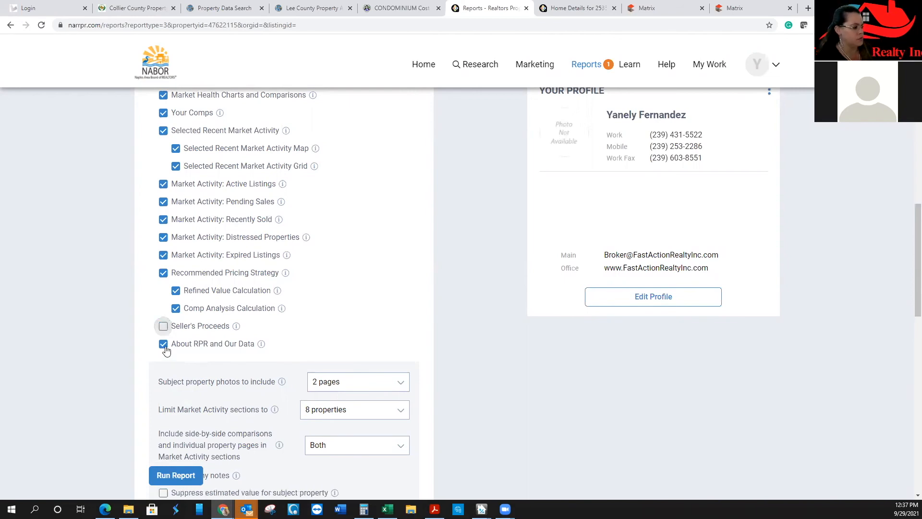
{"action": "left_click", "coordinate": [163, 344]}
{"action": "left_click", "coordinate": [176, 291]}
{"action": "left_click", "coordinate": [176, 308]}
{"action": "left_click", "coordinate": [163, 273]}
{"action": "left_click", "coordinate": [163, 255]}
{"action": "left_click", "coordinate": [163, 237]}
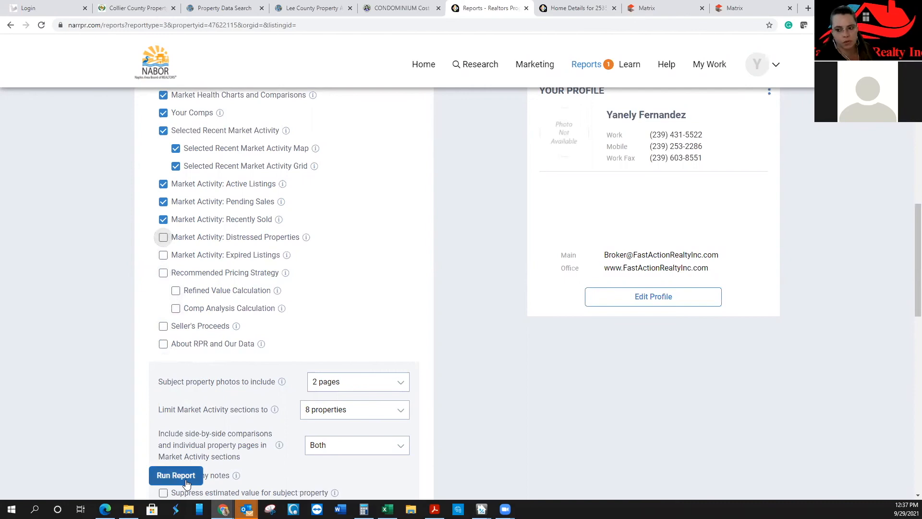
{"action": "scroll", "coordinate": [587, 439], "scroll_direction": "up", "scroll_amount": 7}
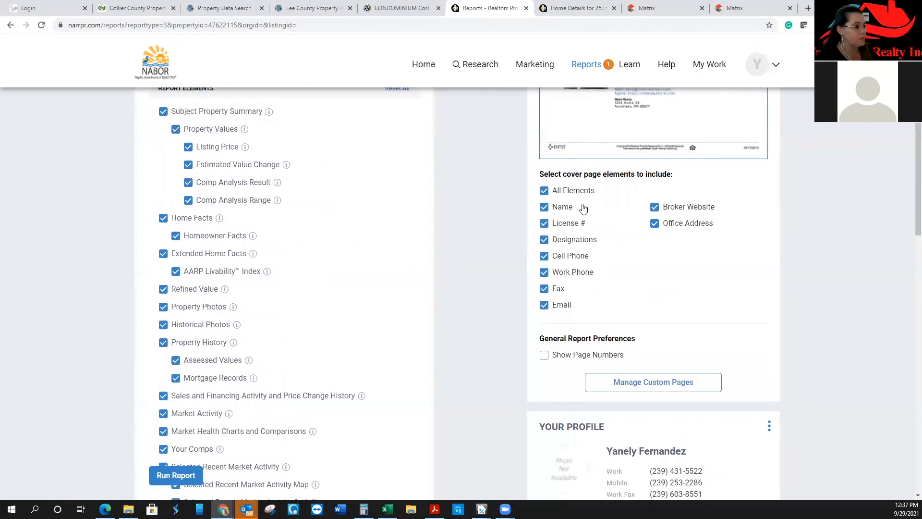
Run the Seller's Report from the Reports menu, download it, and open the 77-page PDF
{"action": "mouse_move", "coordinate": [600, 69]}
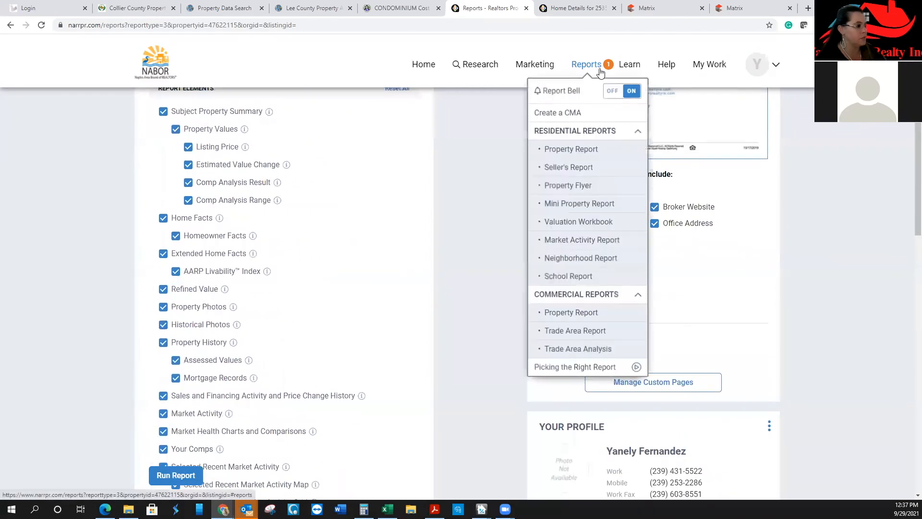
{"action": "left_click", "coordinate": [596, 166]}
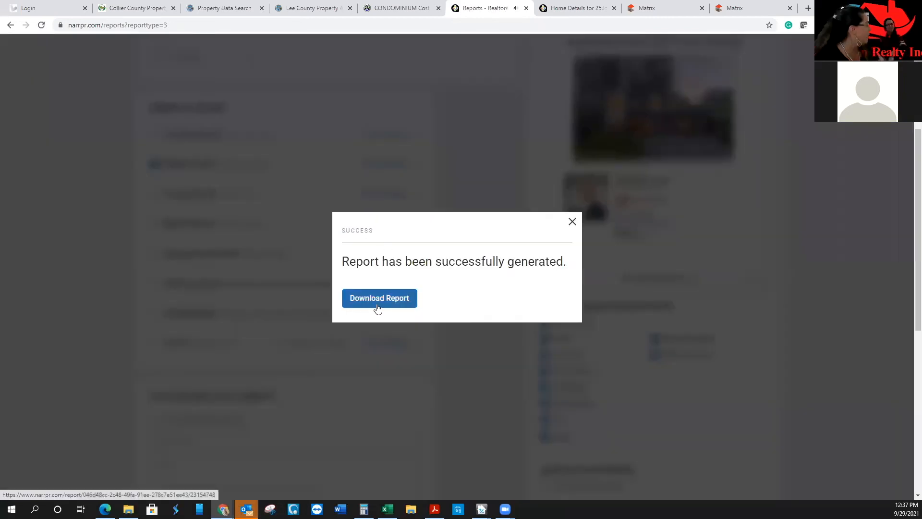
{"action": "left_click", "coordinate": [378, 307]}
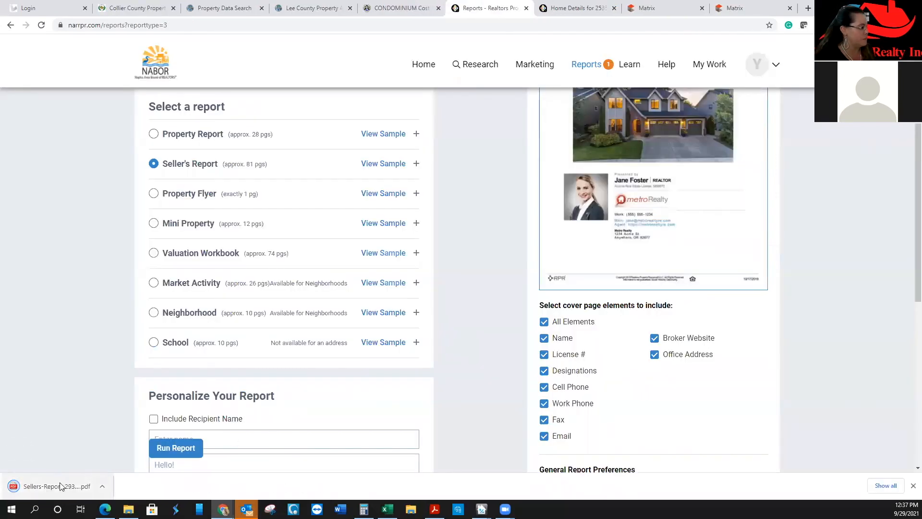
{"action": "left_click", "coordinate": [61, 487]}
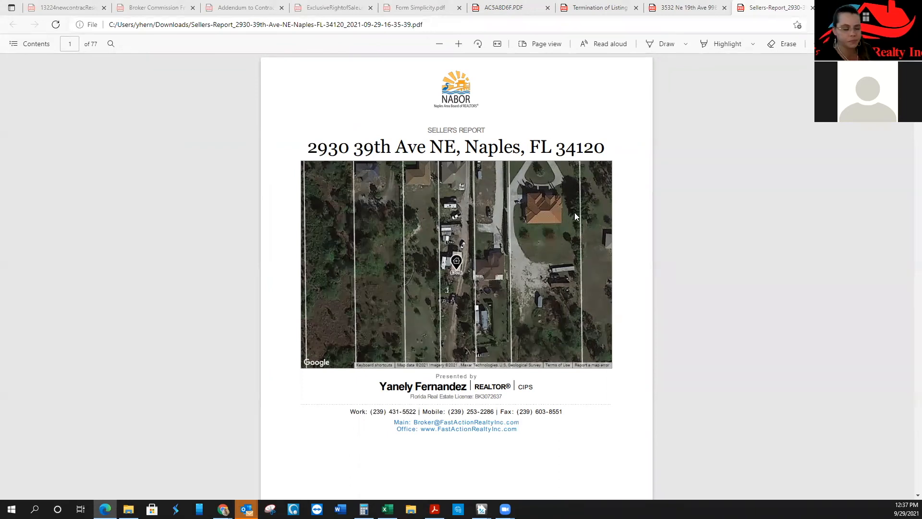
Scroll the PDF from the cover page to the Comps Selected by Agent table on page 16
{"action": "scroll", "coordinate": [504, 282], "scroll_direction": "down", "scroll_amount": 5}
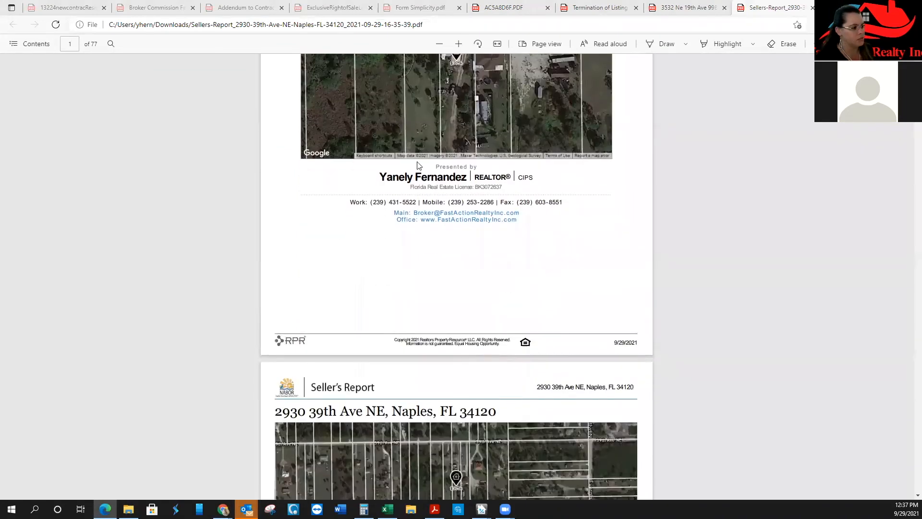
{"action": "scroll", "coordinate": [422, 113], "scroll_direction": "up", "scroll_amount": 3}
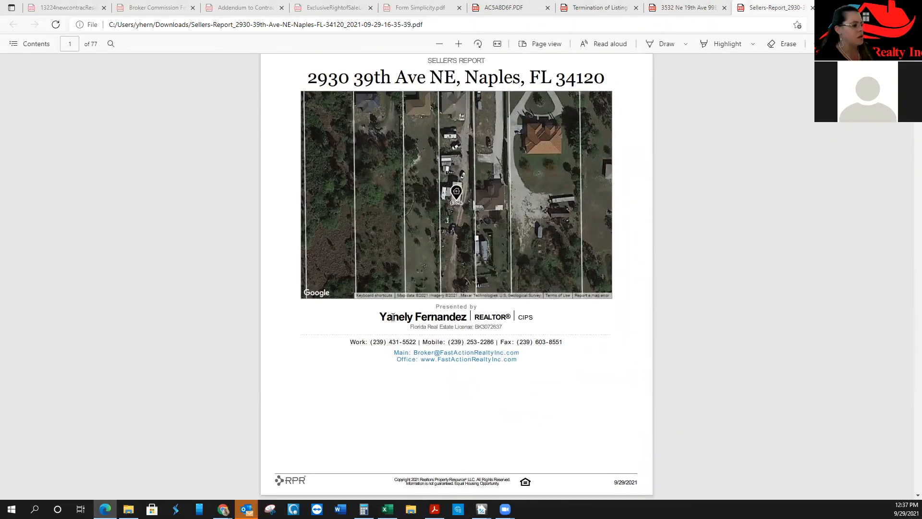
{"action": "scroll", "coordinate": [402, 317], "scroll_direction": "down", "scroll_amount": 2}
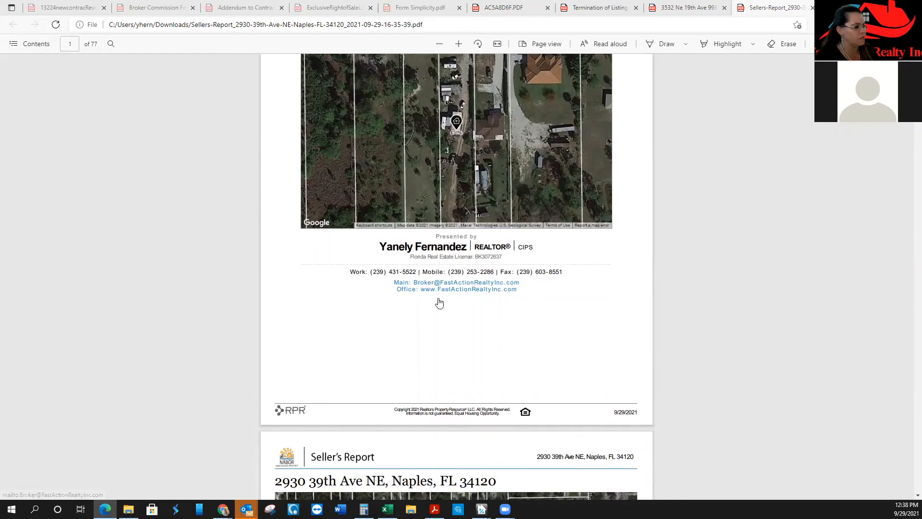
{"action": "scroll", "coordinate": [545, 298], "scroll_direction": "down", "scroll_amount": 3}
{"action": "scroll", "coordinate": [547, 298], "scroll_direction": "down", "scroll_amount": 5}
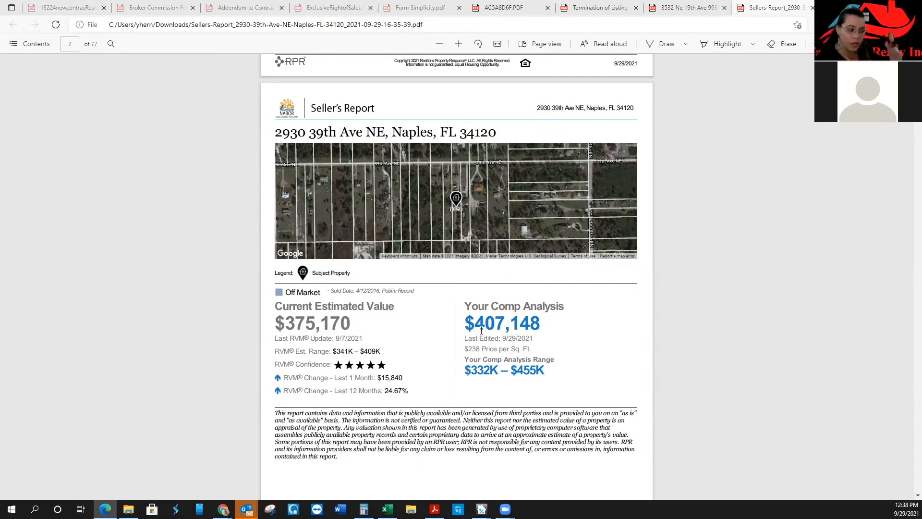
{"action": "scroll", "coordinate": [482, 330], "scroll_direction": "down", "scroll_amount": 8}
{"action": "scroll", "coordinate": [479, 333], "scroll_direction": "down", "scroll_amount": 12}
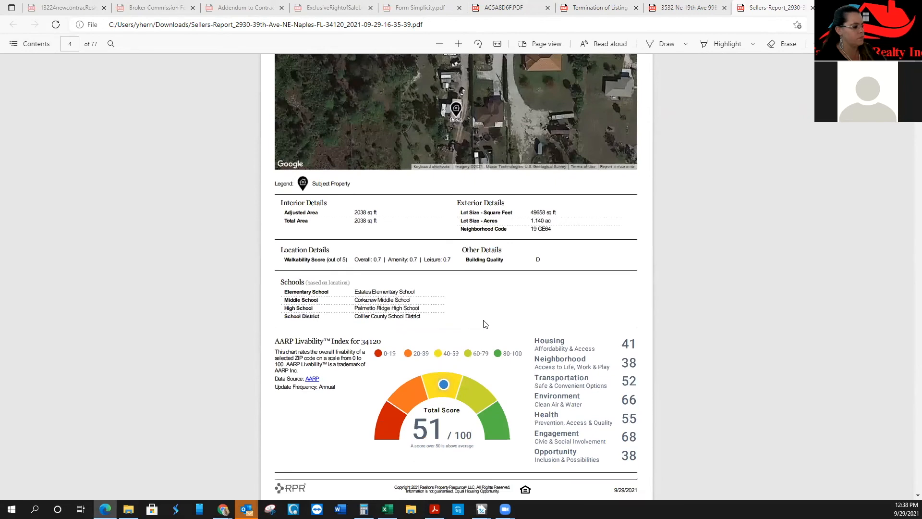
{"action": "scroll", "coordinate": [484, 324], "scroll_direction": "down", "scroll_amount": 4}
{"action": "scroll", "coordinate": [479, 307], "scroll_direction": "down", "scroll_amount": 2}
{"action": "scroll", "coordinate": [481, 289], "scroll_direction": "up", "scroll_amount": 3}
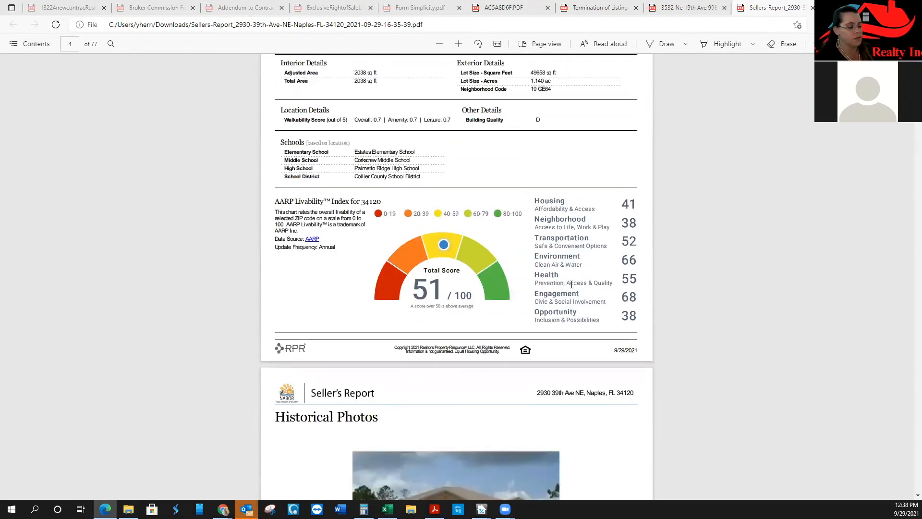
{"action": "scroll", "coordinate": [572, 284], "scroll_direction": "down", "scroll_amount": 12}
{"action": "scroll", "coordinate": [572, 284], "scroll_direction": "down", "scroll_amount": 4}
{"action": "scroll", "coordinate": [235, 140], "scroll_direction": "up", "scroll_amount": 3}
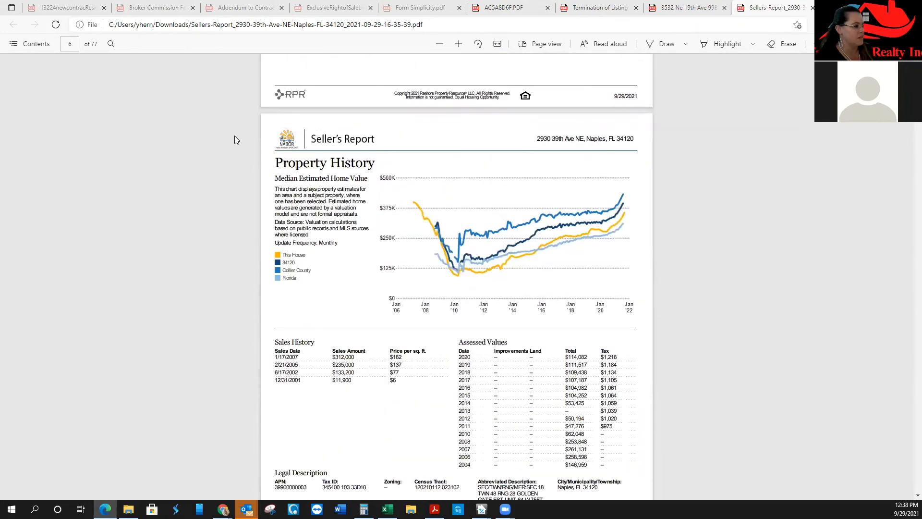
{"action": "scroll", "coordinate": [392, 248], "scroll_direction": "down", "scroll_amount": 10}
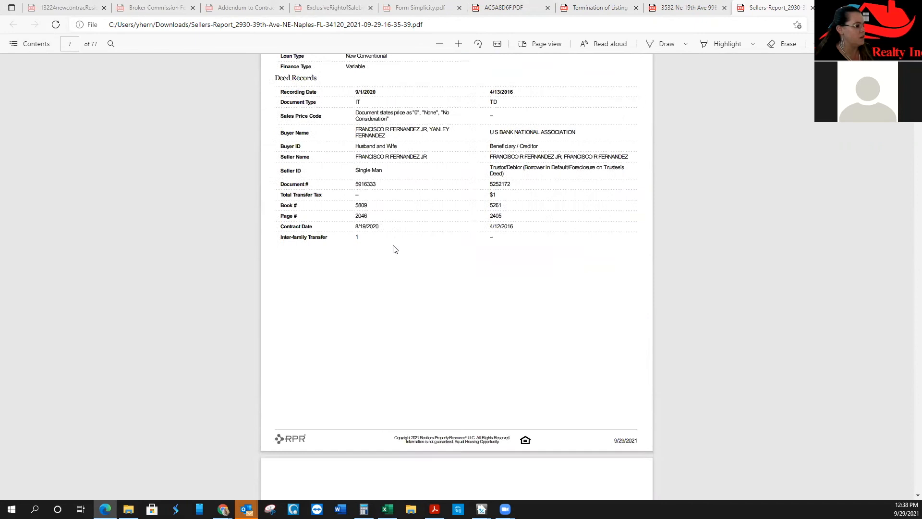
{"action": "scroll", "coordinate": [393, 248], "scroll_direction": "down", "scroll_amount": 10}
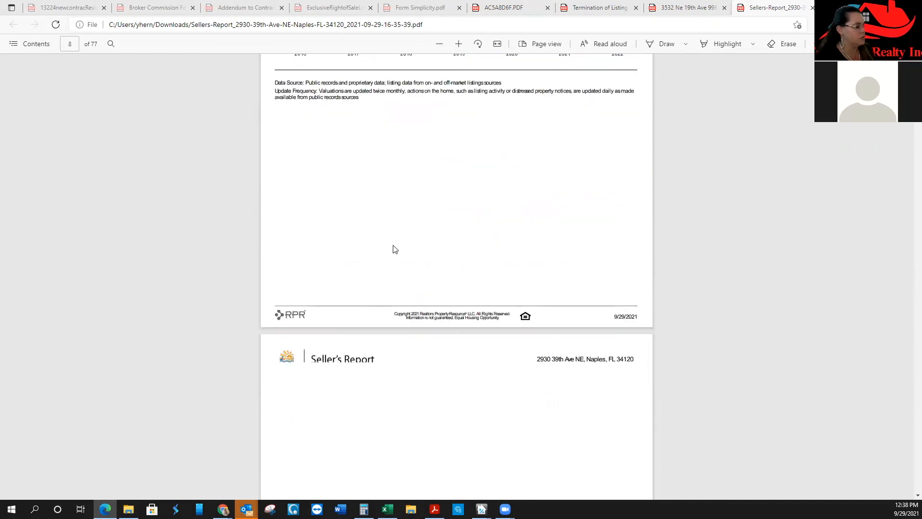
{"action": "scroll", "coordinate": [393, 249], "scroll_direction": "down", "scroll_amount": 10}
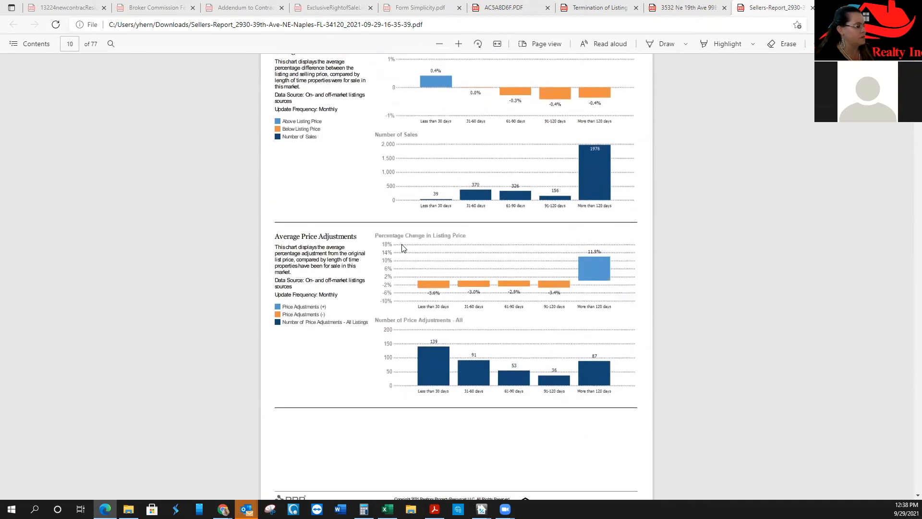
{"action": "scroll", "coordinate": [403, 248], "scroll_direction": "up", "scroll_amount": 6}
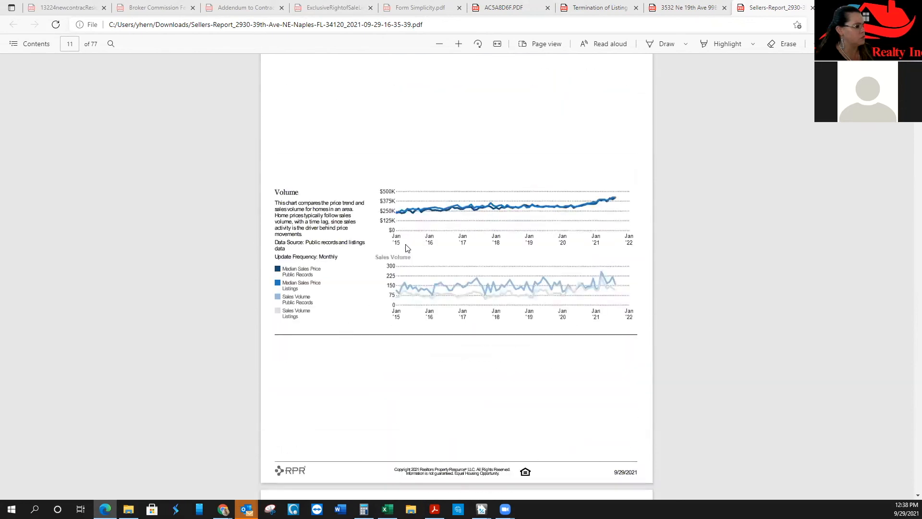
{"action": "scroll", "coordinate": [407, 248], "scroll_direction": "down", "scroll_amount": 10}
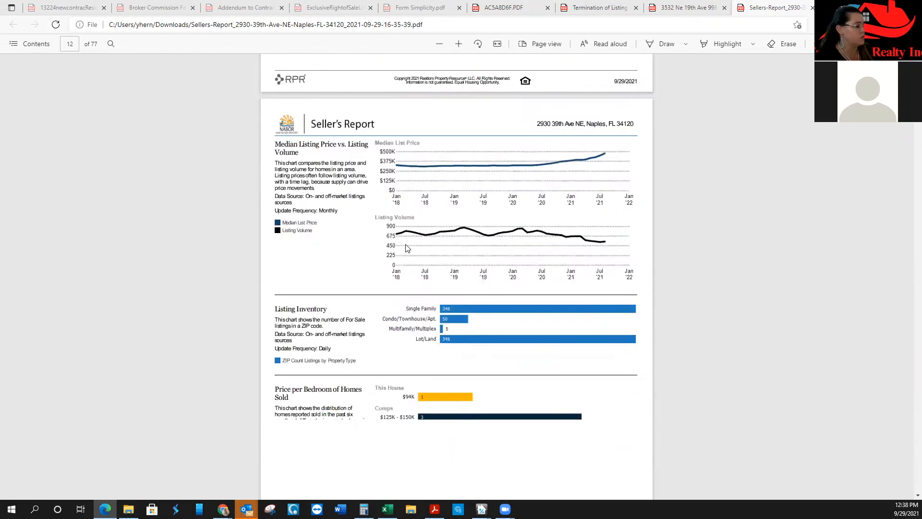
{"action": "scroll", "coordinate": [408, 248], "scroll_direction": "down", "scroll_amount": 5}
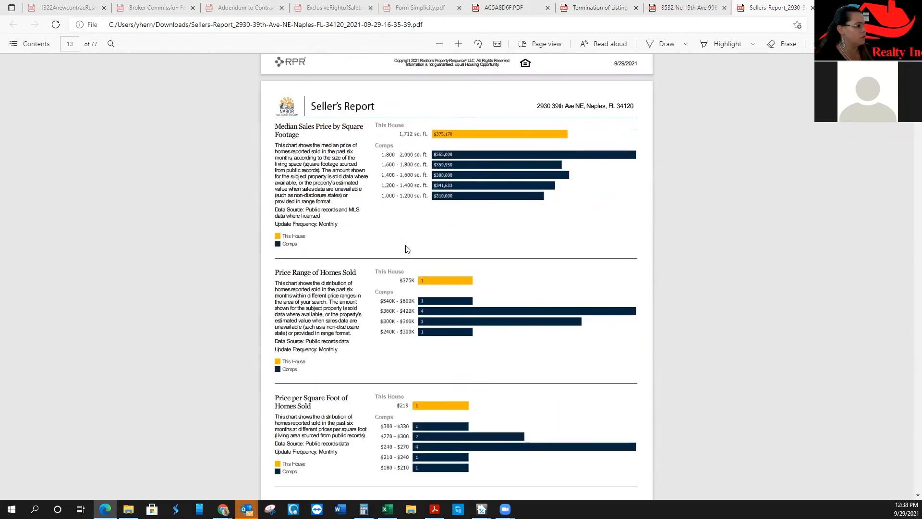
{"action": "scroll", "coordinate": [408, 249], "scroll_direction": "down", "scroll_amount": 10}
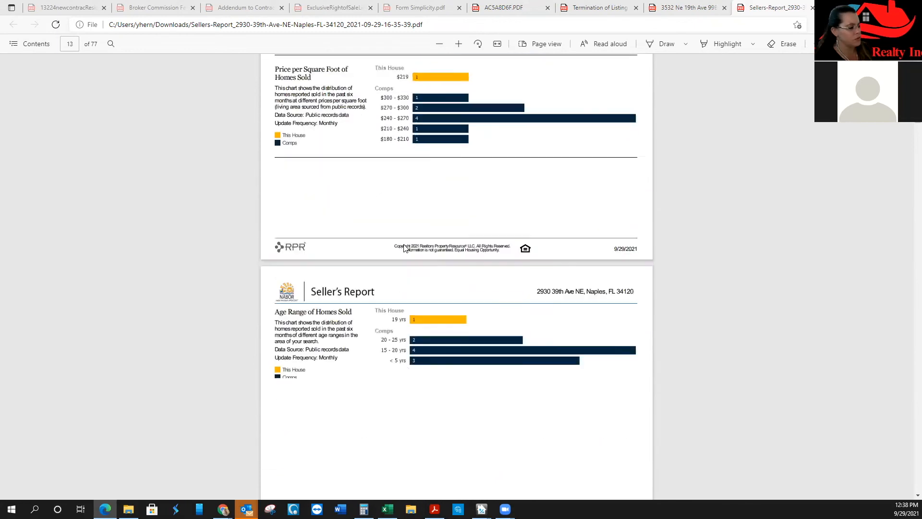
{"action": "scroll", "coordinate": [442, 322], "scroll_direction": "down", "scroll_amount": 10}
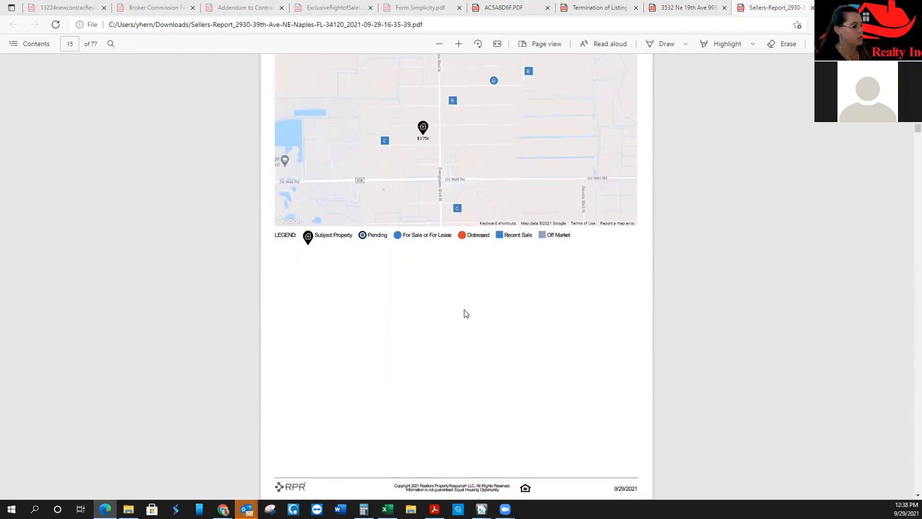
{"action": "scroll", "coordinate": [467, 310], "scroll_direction": "down", "scroll_amount": 2}
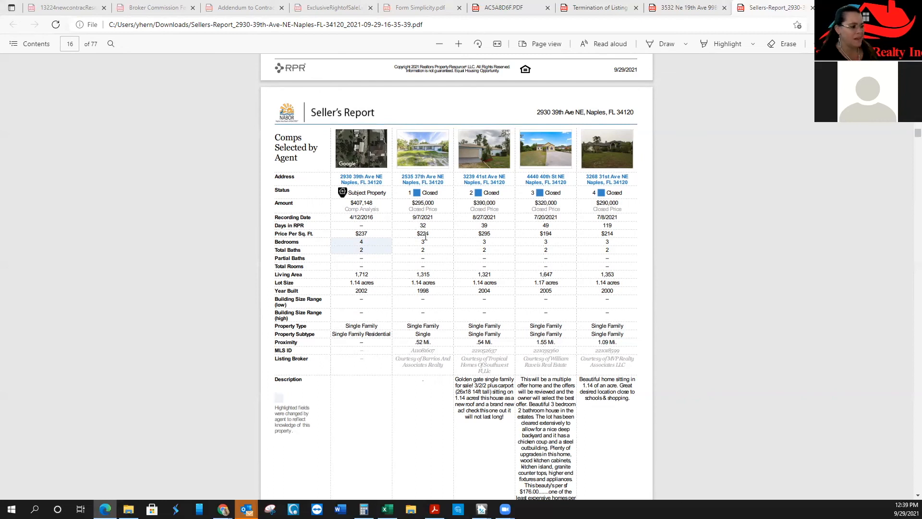
Select comp 1's $224 price per square foot and scroll on through the comparable listings
{"action": "left_click_drag", "start_coordinate": [430, 234], "coordinate": [414, 235]}
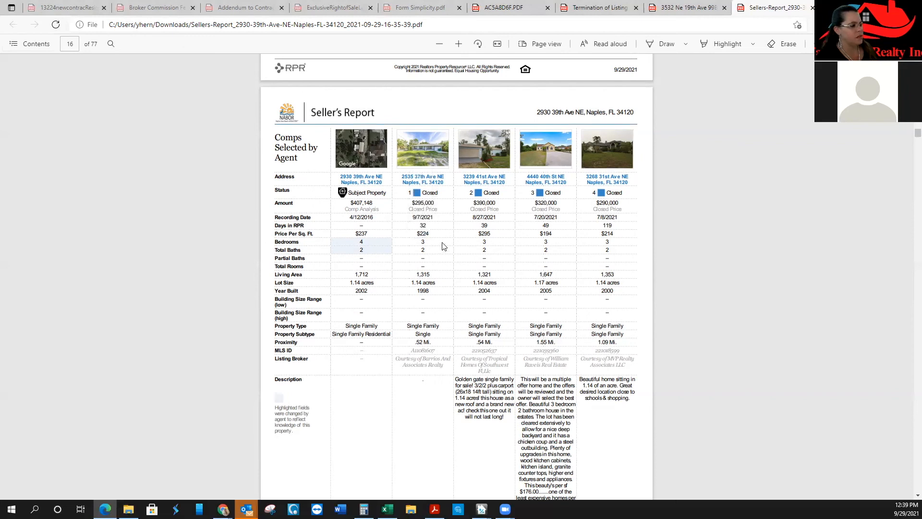
{"action": "scroll", "coordinate": [442, 248], "scroll_direction": "down", "scroll_amount": 9}
{"action": "scroll", "coordinate": [452, 242], "scroll_direction": "down", "scroll_amount": 10}
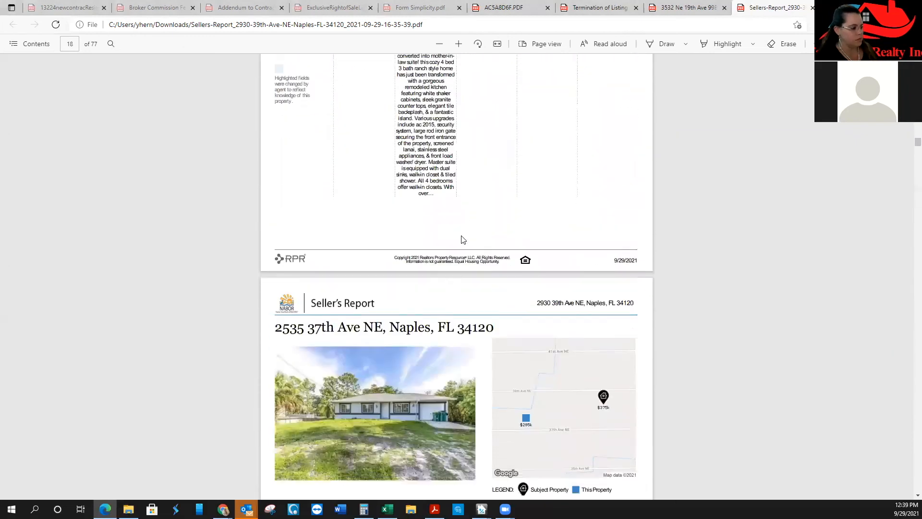
{"action": "scroll", "coordinate": [441, 260], "scroll_direction": "down", "scroll_amount": 6}
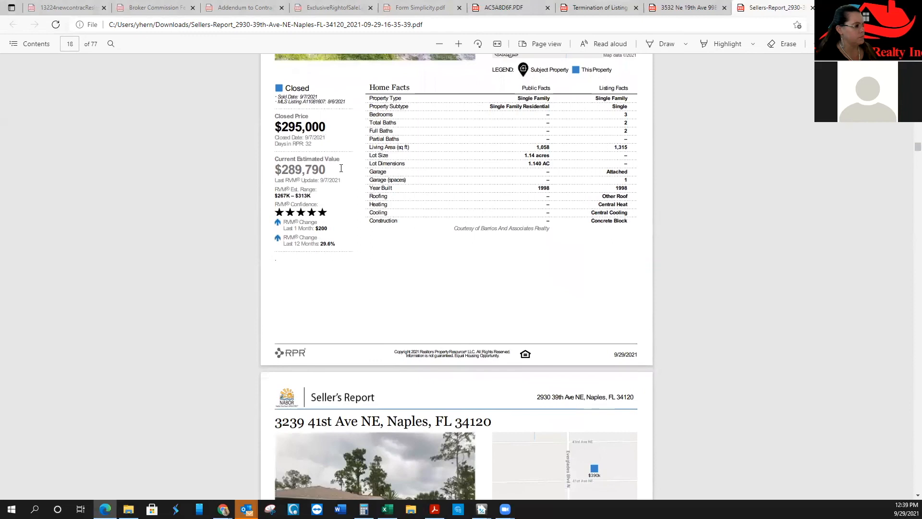
{"action": "scroll", "coordinate": [438, 266], "scroll_direction": "down", "scroll_amount": 12}
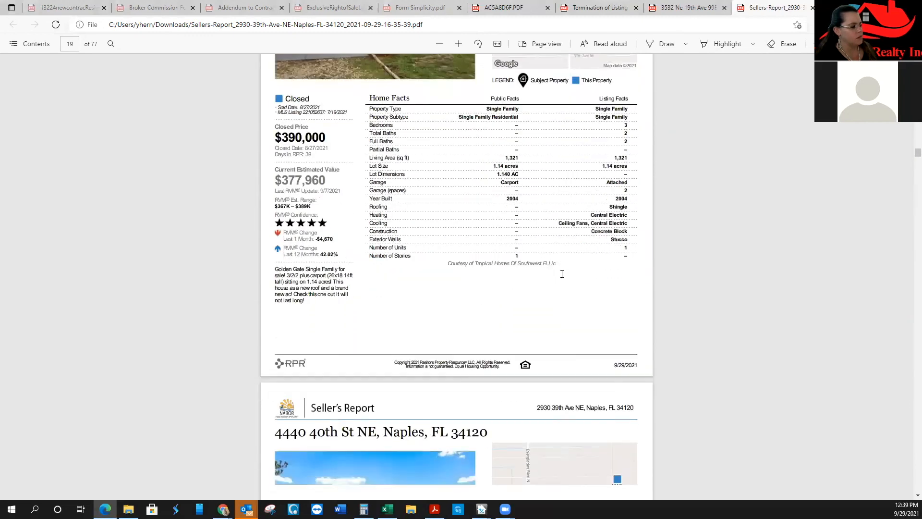
{"action": "scroll", "coordinate": [564, 275], "scroll_direction": "down", "scroll_amount": 13}
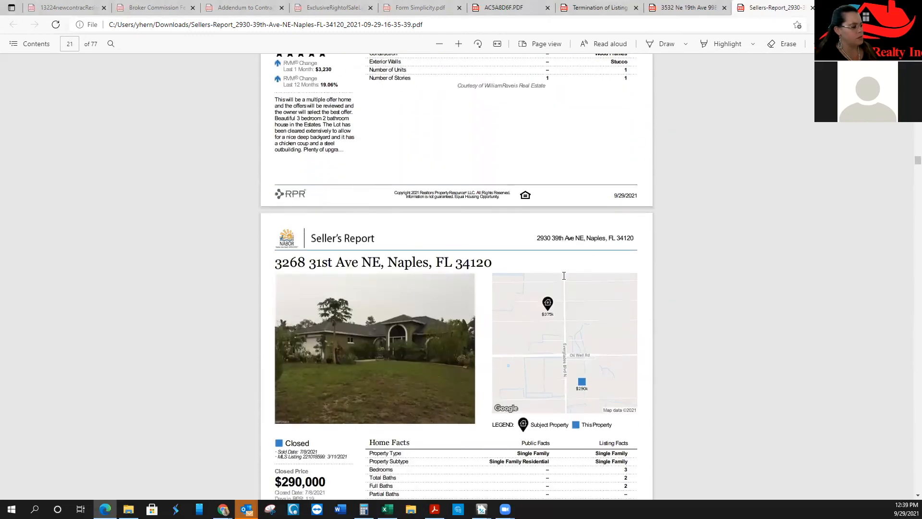
{"action": "scroll", "coordinate": [768, 244], "scroll_direction": "down", "scroll_amount": 20}
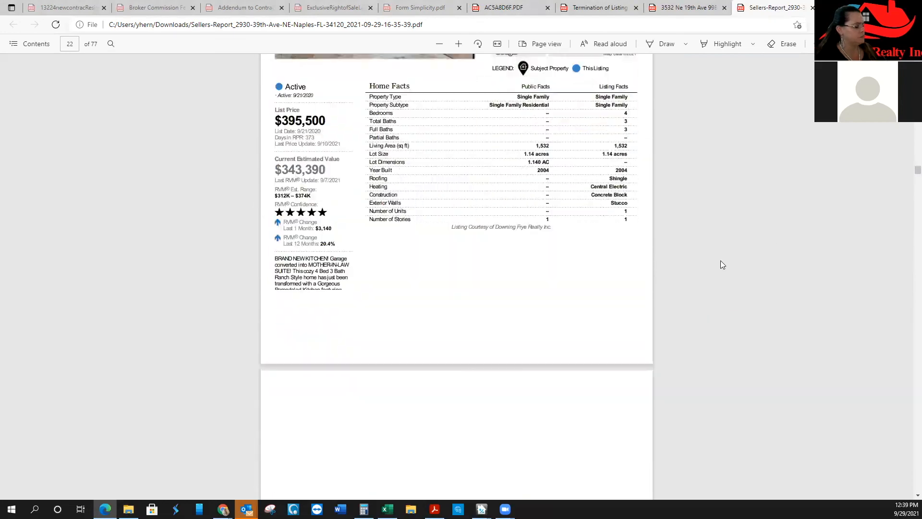
{"action": "scroll", "coordinate": [716, 272], "scroll_direction": "down", "scroll_amount": 20}
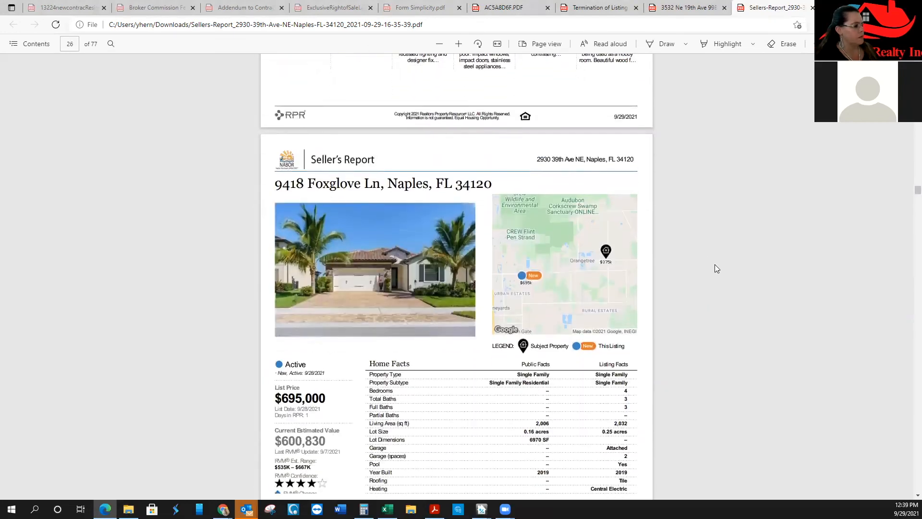
{"action": "scroll", "coordinate": [711, 255], "scroll_direction": "down", "scroll_amount": 20}
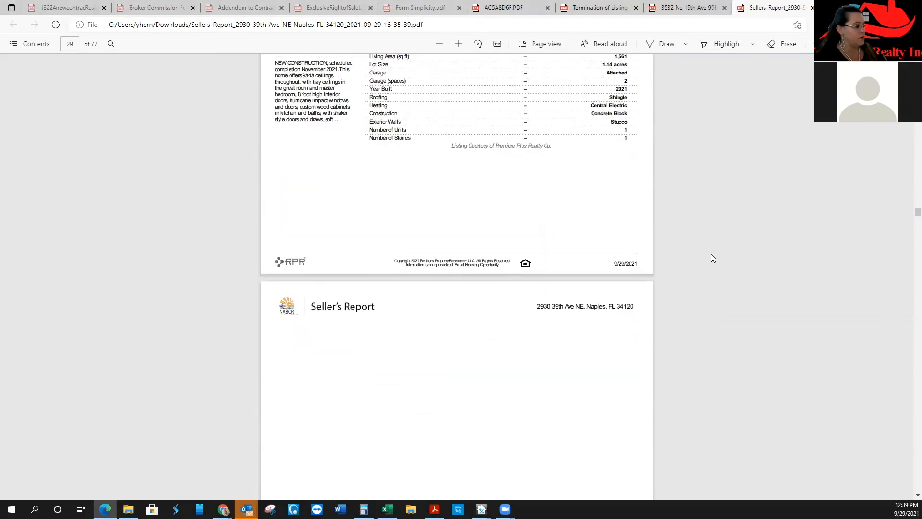
{"action": "scroll", "coordinate": [711, 260], "scroll_direction": "down", "scroll_amount": 20}
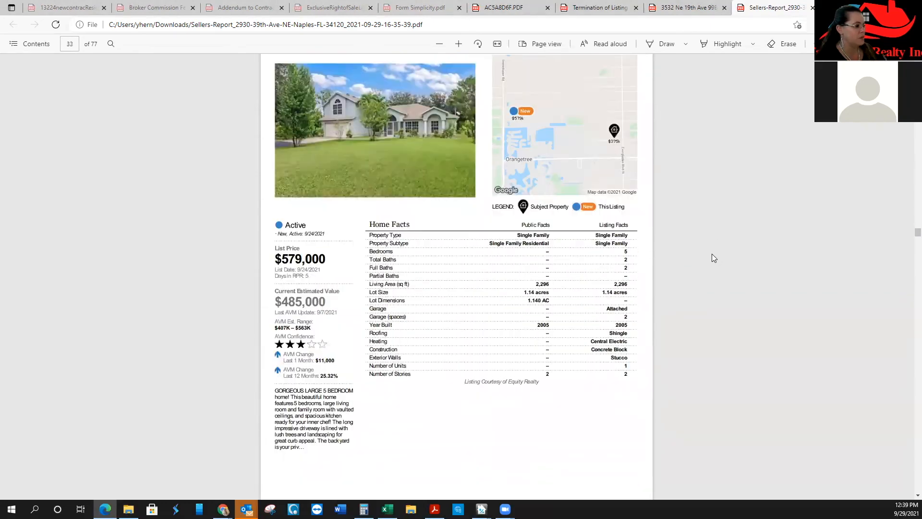
{"action": "scroll", "coordinate": [713, 258], "scroll_direction": "down", "scroll_amount": 20}
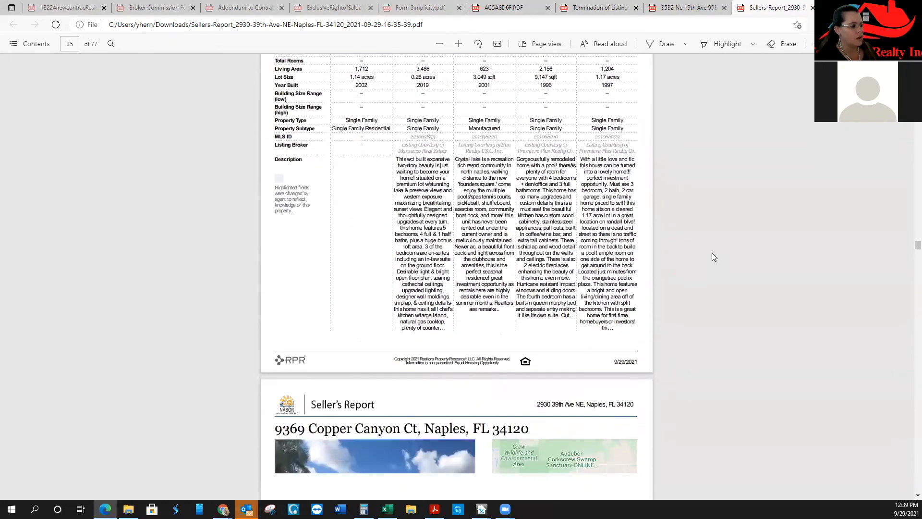
{"action": "scroll", "coordinate": [716, 255], "scroll_direction": "down", "scroll_amount": 17}
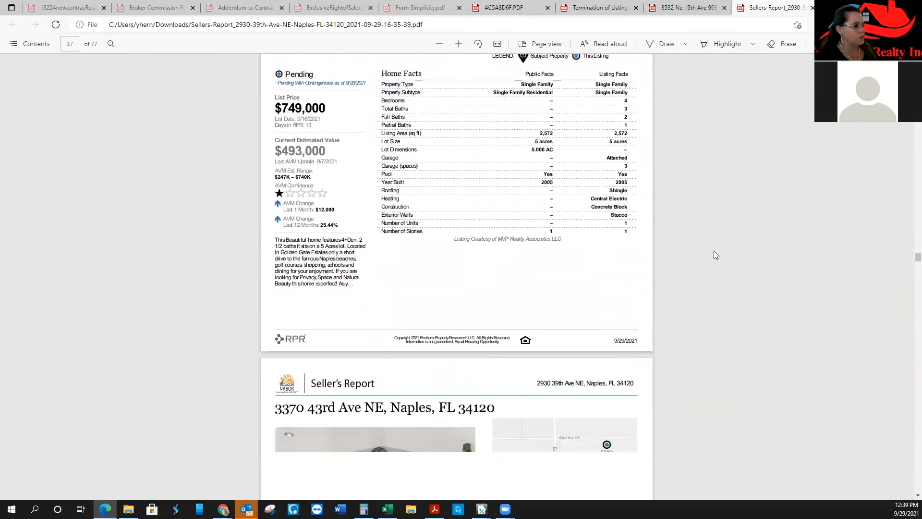
{"action": "scroll", "coordinate": [716, 255], "scroll_direction": "down", "scroll_amount": 20}
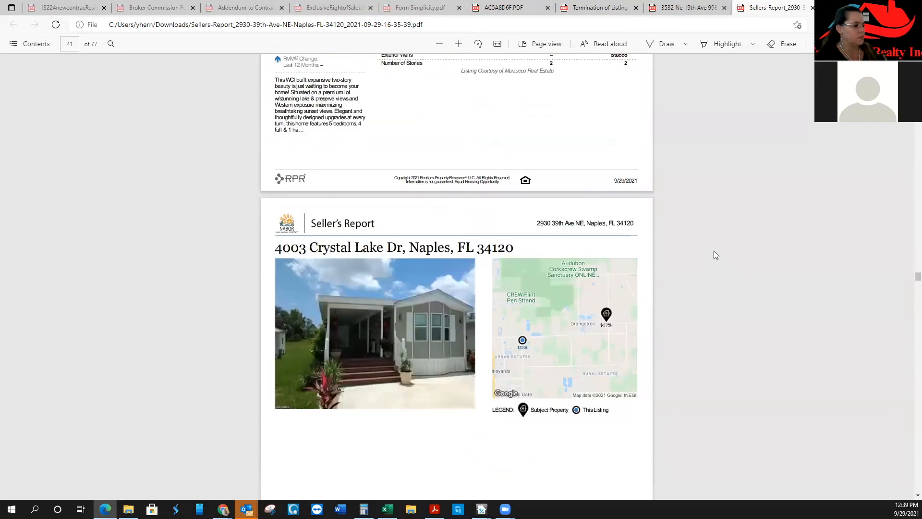
{"action": "scroll", "coordinate": [714, 255], "scroll_direction": "down", "scroll_amount": 2}
{"action": "scroll", "coordinate": [728, 254], "scroll_direction": "up", "scroll_amount": 9}
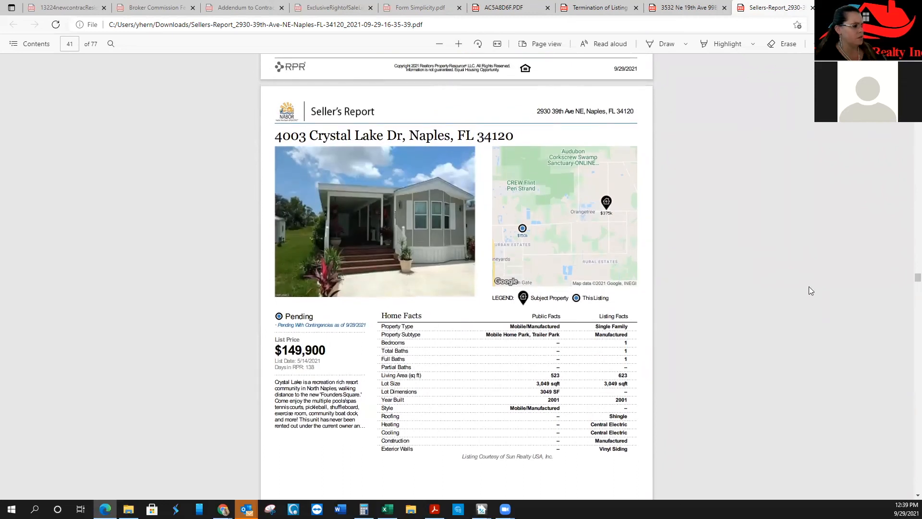
{"action": "scroll", "coordinate": [810, 287], "scroll_direction": "down", "scroll_amount": 20}
{"action": "scroll", "coordinate": [806, 285], "scroll_direction": "down", "scroll_amount": 10}
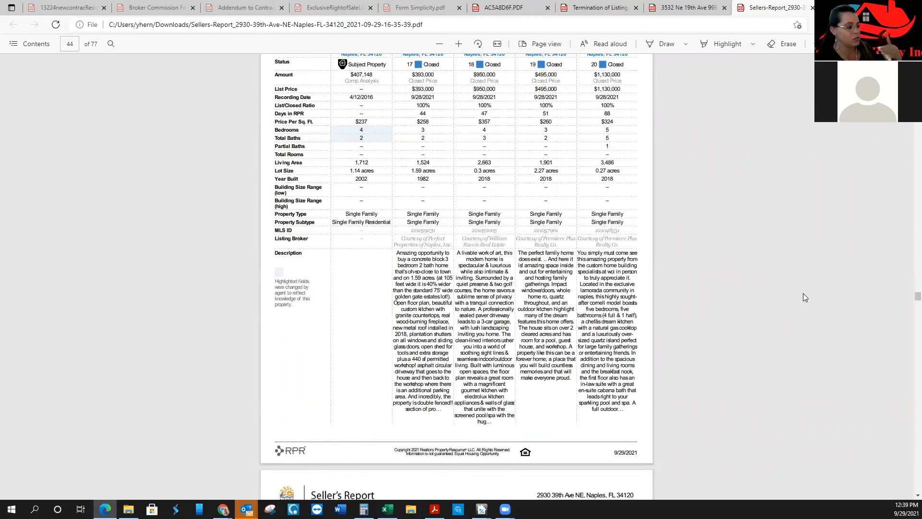
{"action": "scroll", "coordinate": [802, 288], "scroll_direction": "down", "scroll_amount": 15}
{"action": "scroll", "coordinate": [800, 288], "scroll_direction": "down", "scroll_amount": 15}
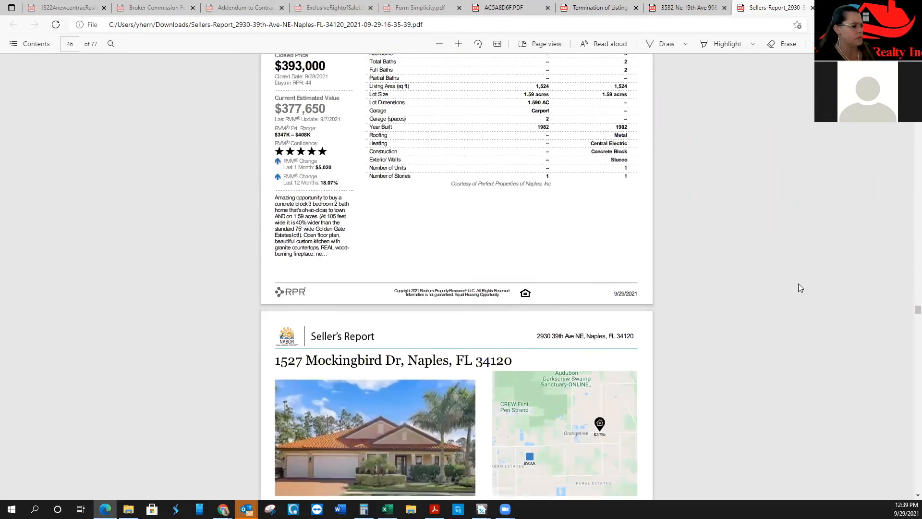
{"action": "left_click_drag", "start_coordinate": [908, 313], "coordinate": [909, 487]}
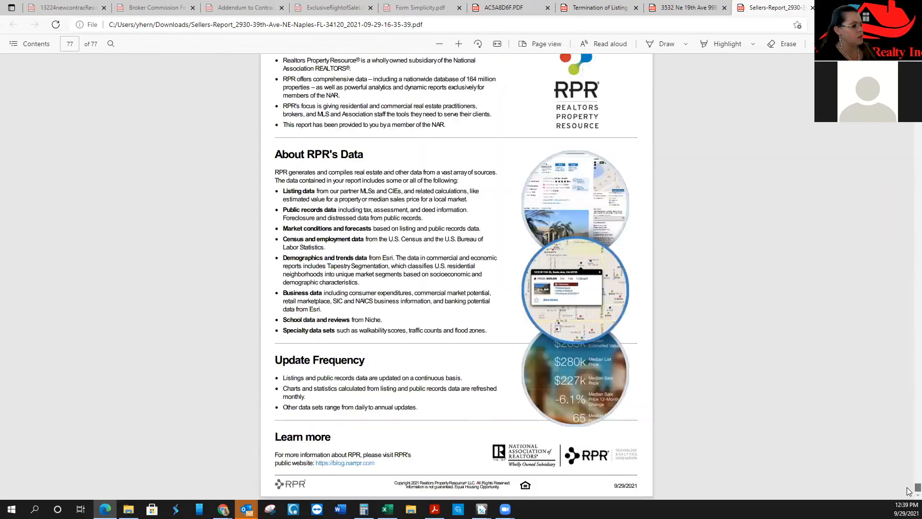
Scroll back up from the last page toward Recommended Pricing Strategy, landing on page 74
{"action": "scroll", "coordinate": [789, 368], "scroll_direction": "up", "scroll_amount": 20}
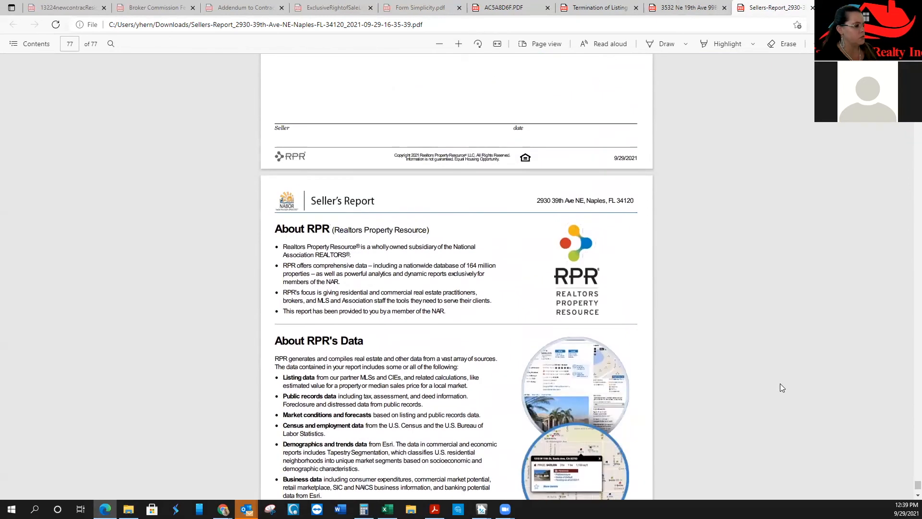
{"action": "scroll", "coordinate": [746, 383], "scroll_direction": "up", "scroll_amount": 3}
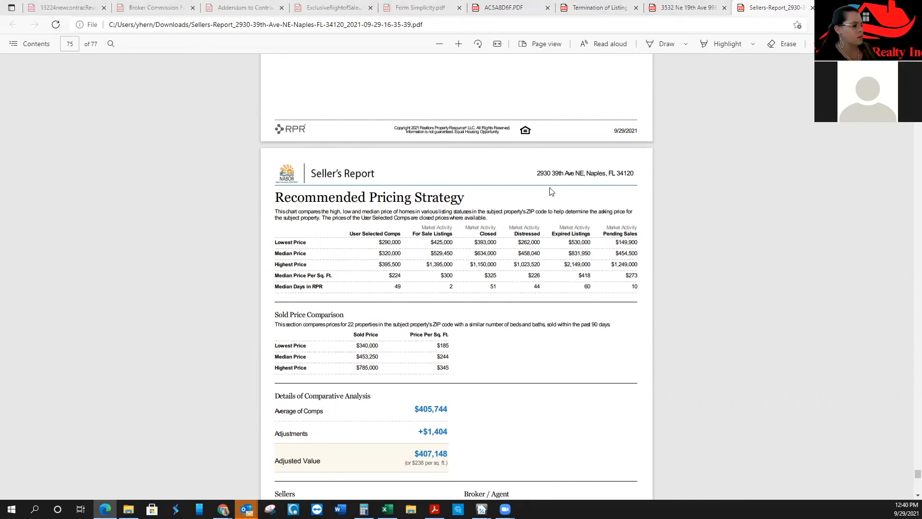
{"action": "scroll", "coordinate": [579, 272], "scroll_direction": "down", "scroll_amount": 3}
{"action": "scroll", "coordinate": [578, 271], "scroll_direction": "up", "scroll_amount": 15}
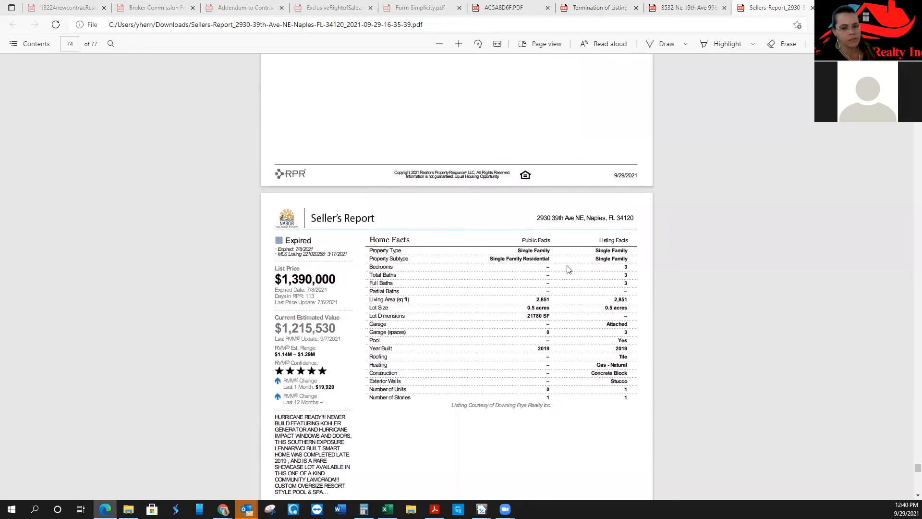
{"action": "double_click", "coordinate": [290, 281]}
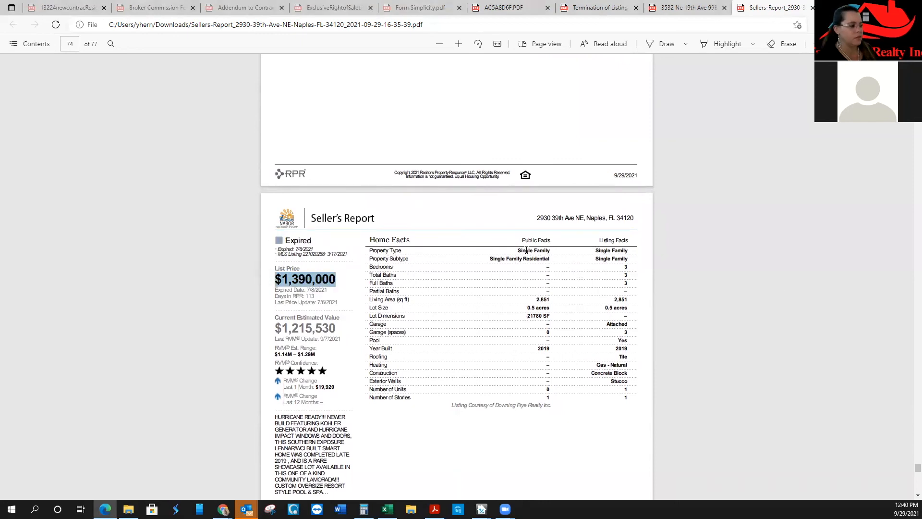
{"action": "scroll", "coordinate": [525, 262], "scroll_direction": "up", "scroll_amount": 15}
{"action": "scroll", "coordinate": [525, 261], "scroll_direction": "up", "scroll_amount": 5}
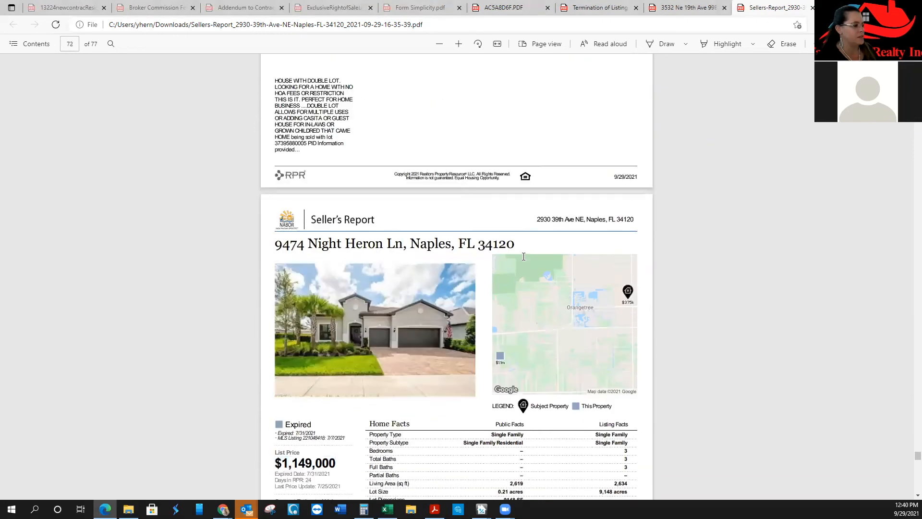
{"action": "scroll", "coordinate": [726, 199], "scroll_direction": "up", "scroll_amount": 2}
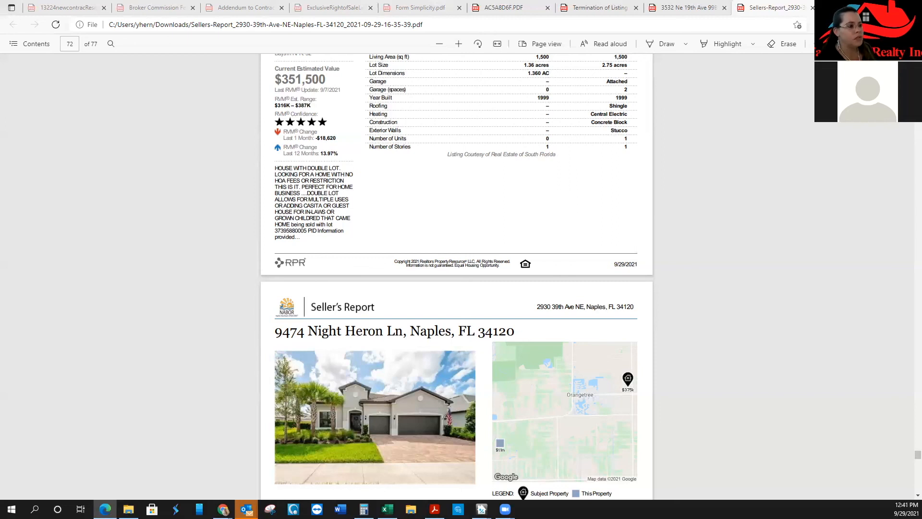
{"action": "right_click", "coordinate": [644, 130]}
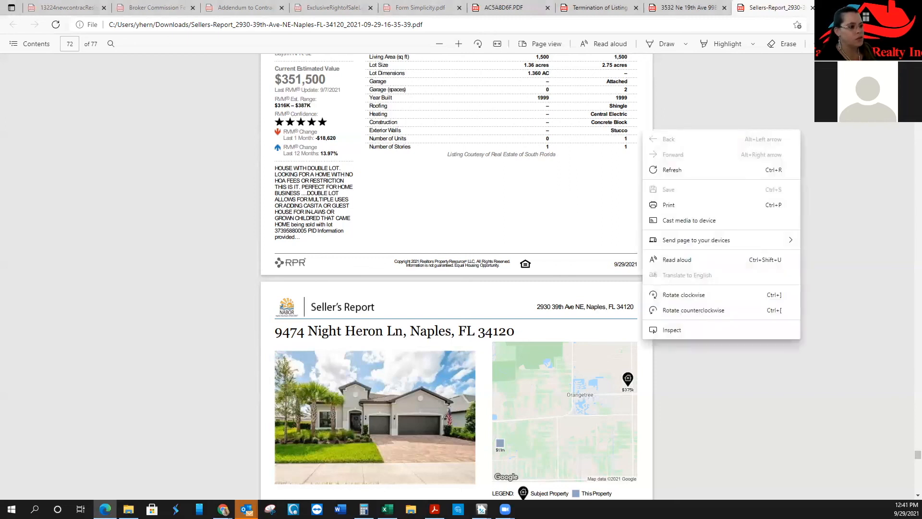
Switch to the Lee County parcel tab and enlarge the current structure's street photo
{"action": "left_click", "coordinate": [867, 7]}
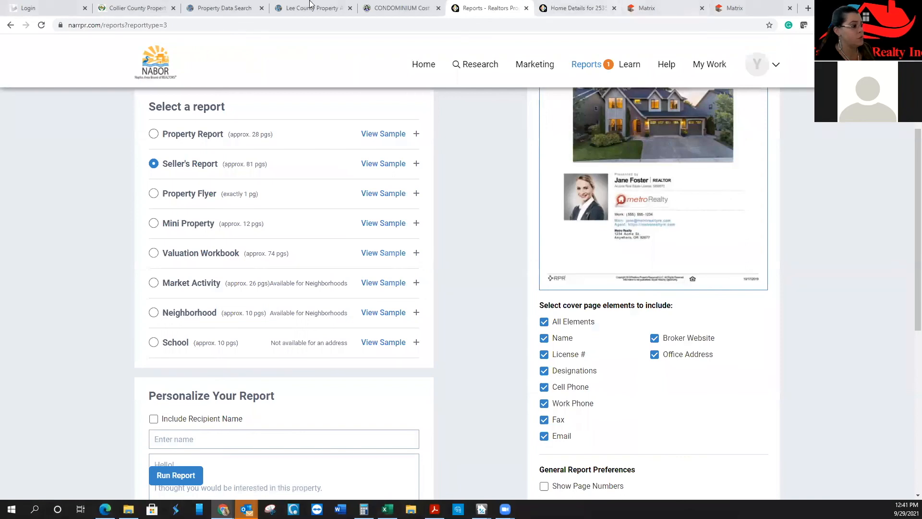
{"action": "left_click", "coordinate": [409, 7]}
{"action": "left_click", "coordinate": [304, 7]}
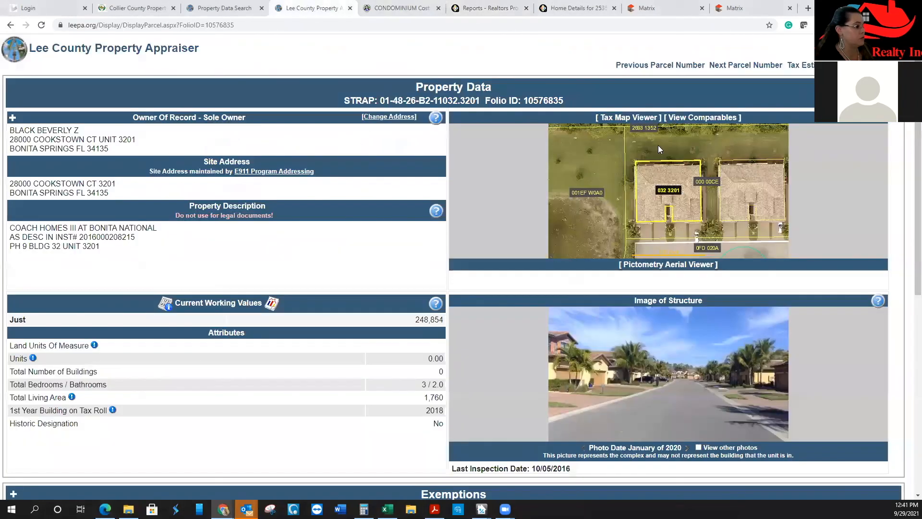
{"action": "left_click", "coordinate": [698, 394]}
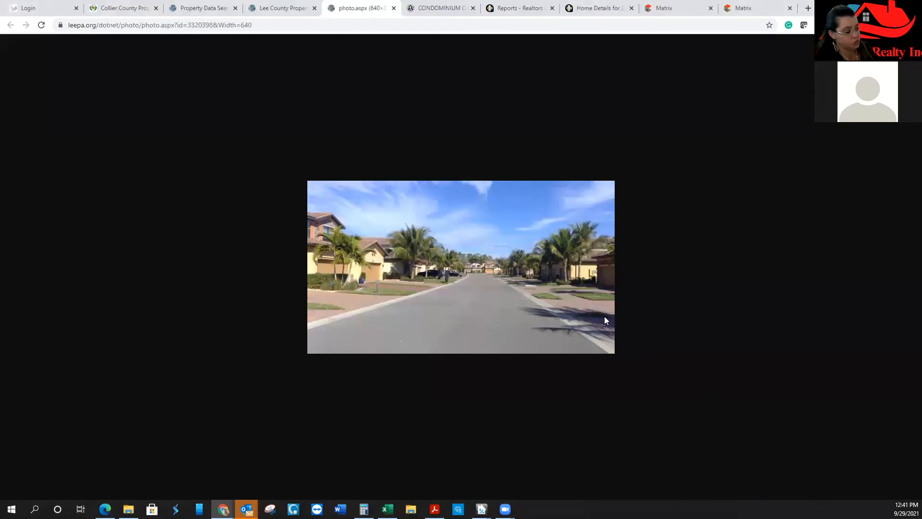
{"action": "left_click", "coordinate": [202, 8]}
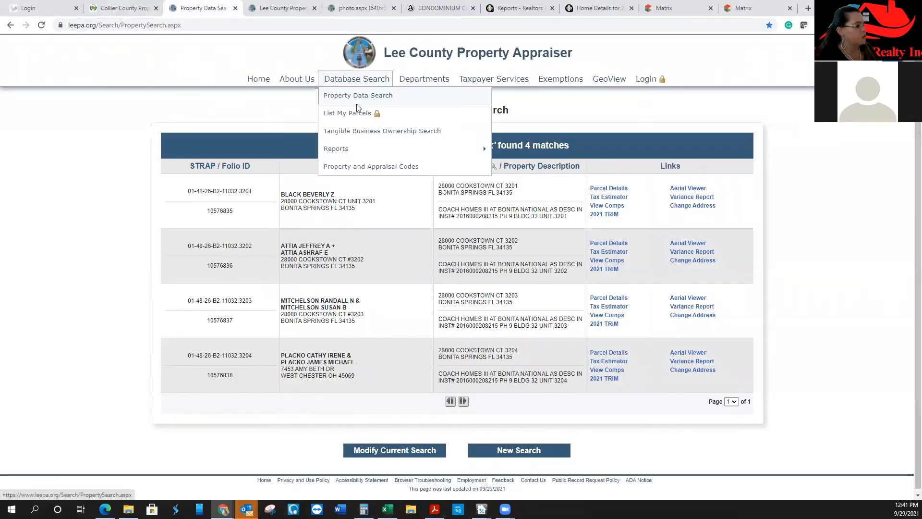
{"action": "left_click", "coordinate": [357, 108]}
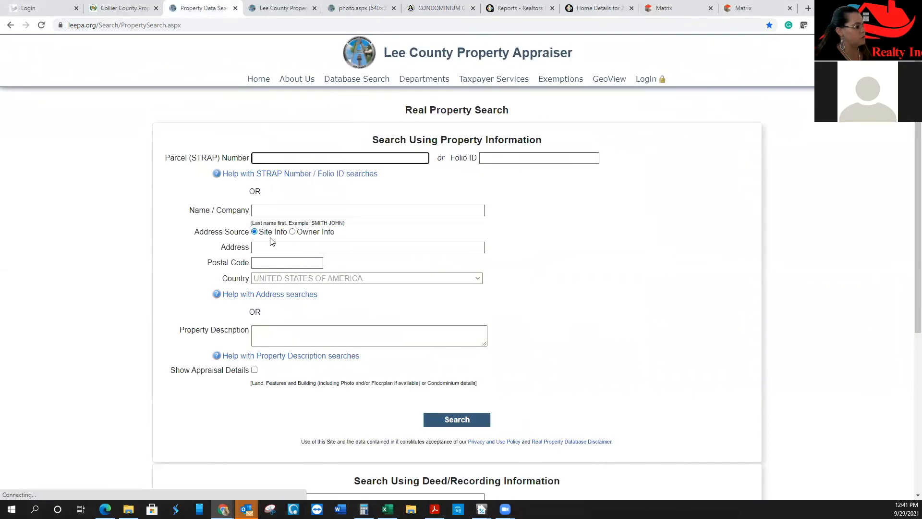
{"action": "left_click", "coordinate": [266, 244]}
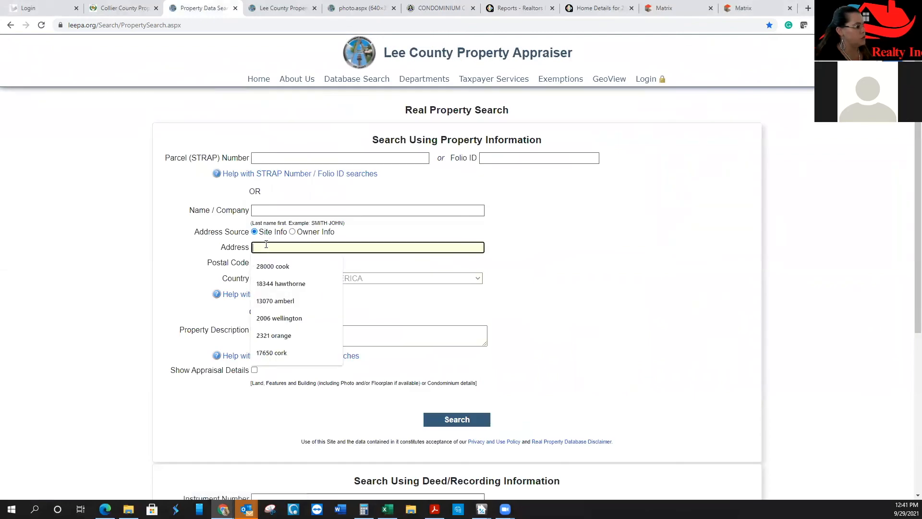
{"action": "left_click", "coordinate": [276, 283]}
{"action": "key", "text": "Return"}
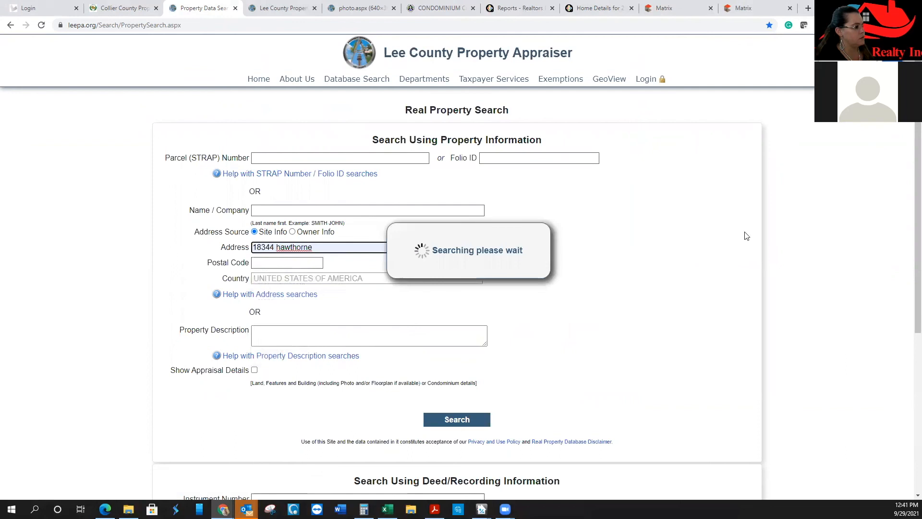
{"action": "left_click", "coordinate": [627, 188]}
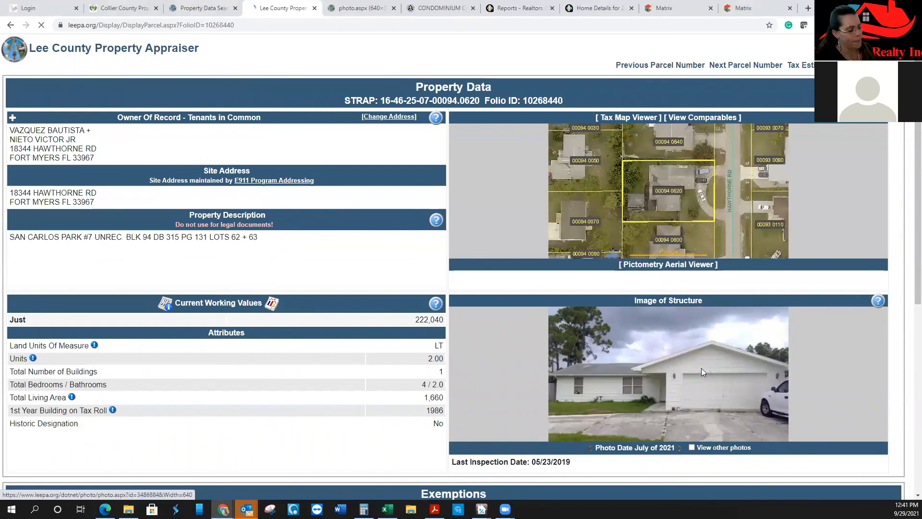
{"action": "left_click", "coordinate": [702, 369]}
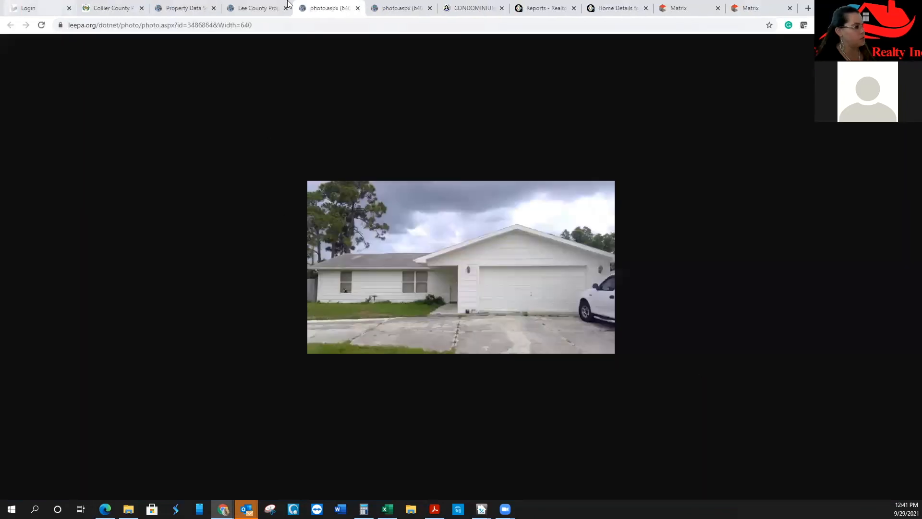
{"action": "left_click", "coordinate": [263, 8]}
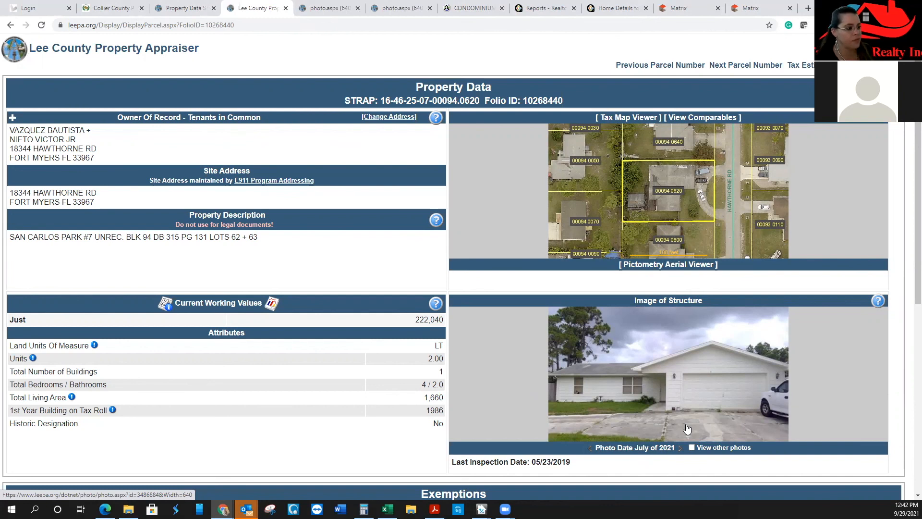
{"action": "left_click", "coordinate": [613, 7]}
{"action": "left_click", "coordinate": [533, 8]}
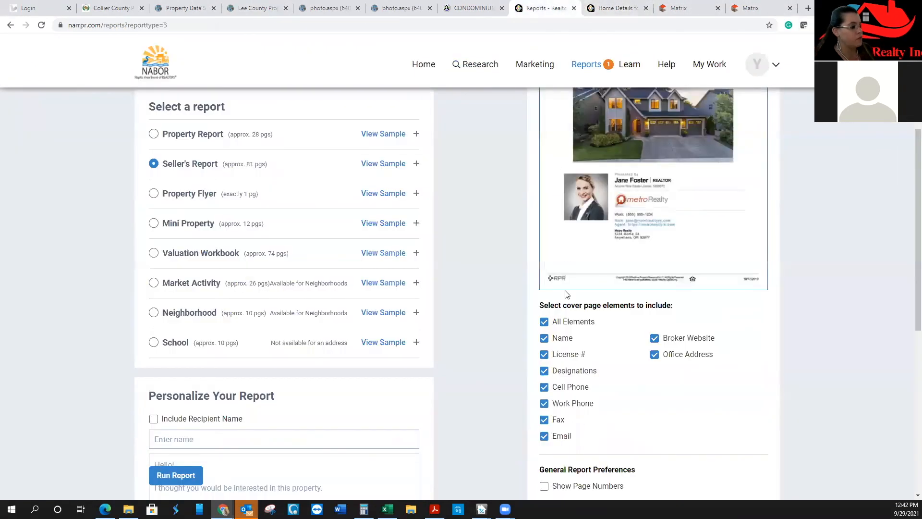
{"action": "scroll", "coordinate": [497, 247], "scroll_direction": "up", "scroll_amount": 4}
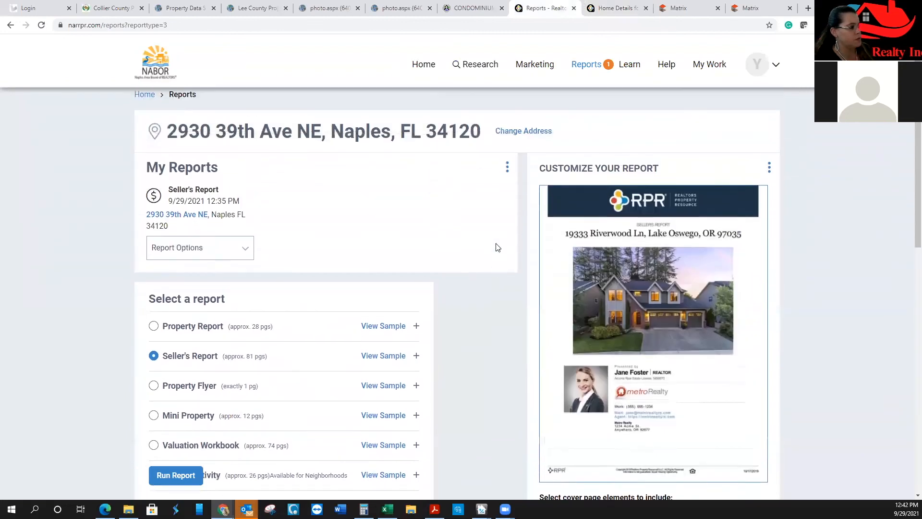